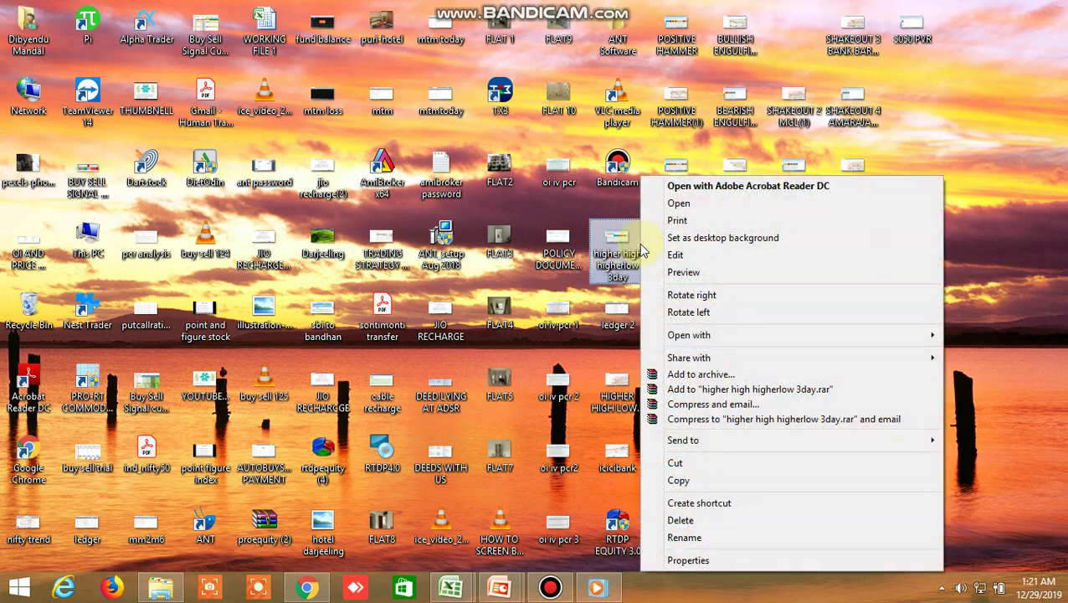
# View the "higher high higherlow 3day" and "HIGHER HIGH LOW 3 DAY" desktop images in Windows Photo Viewer, closing each one.
pyautogui.moveTo(644, 335)
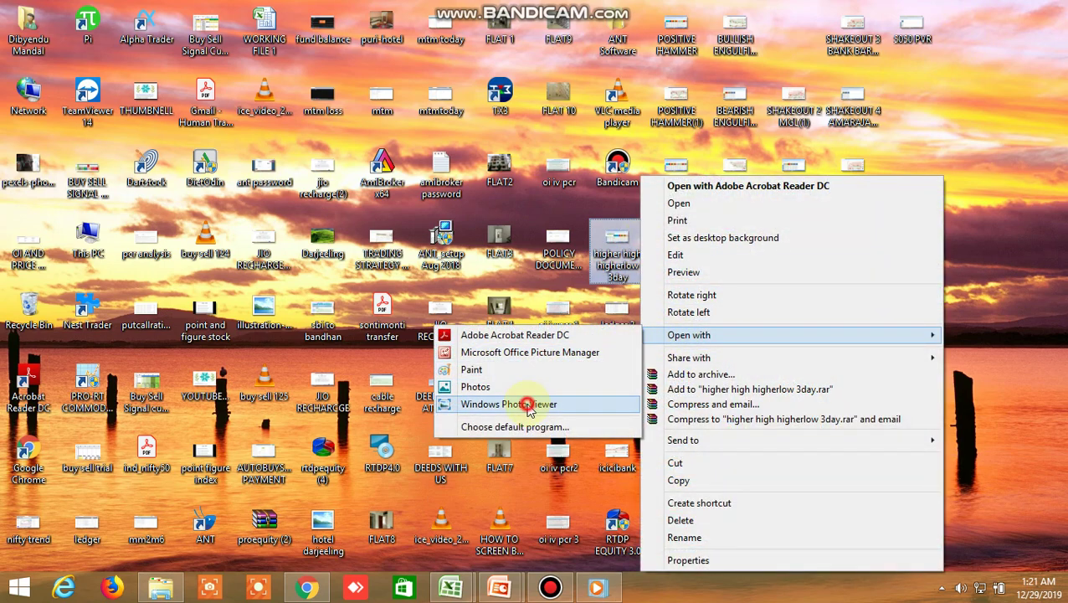
pyautogui.click(534, 405)
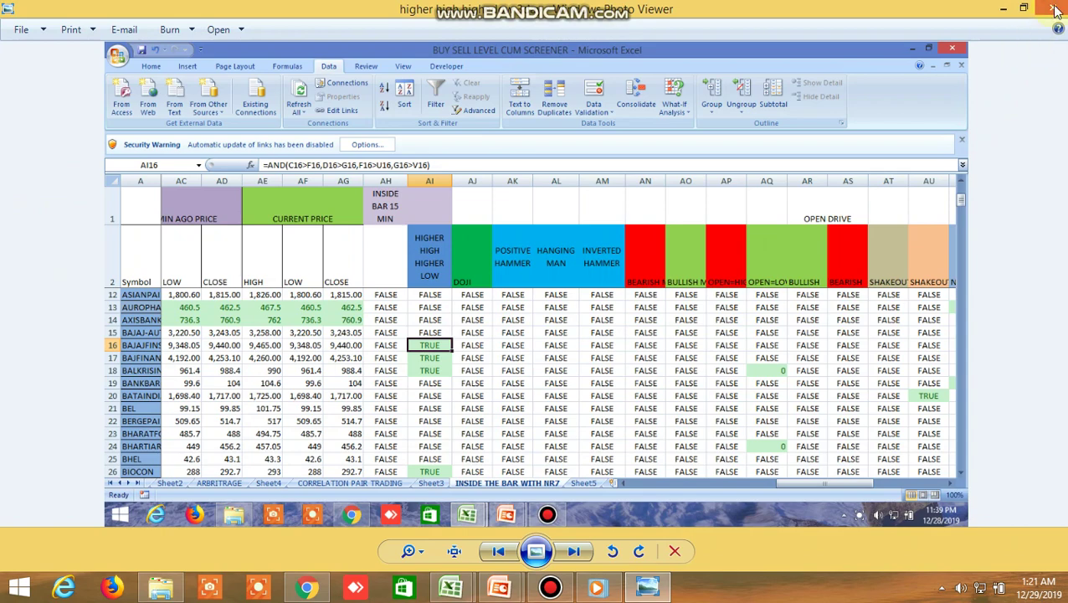
pyautogui.click(1055, 9)
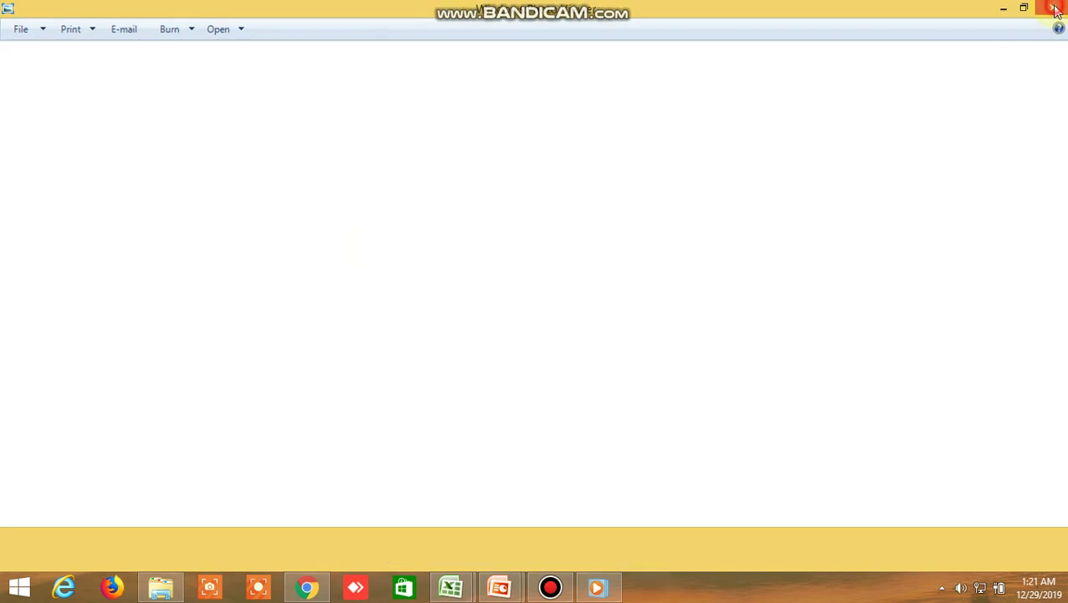
pyautogui.rightClick(619, 381)
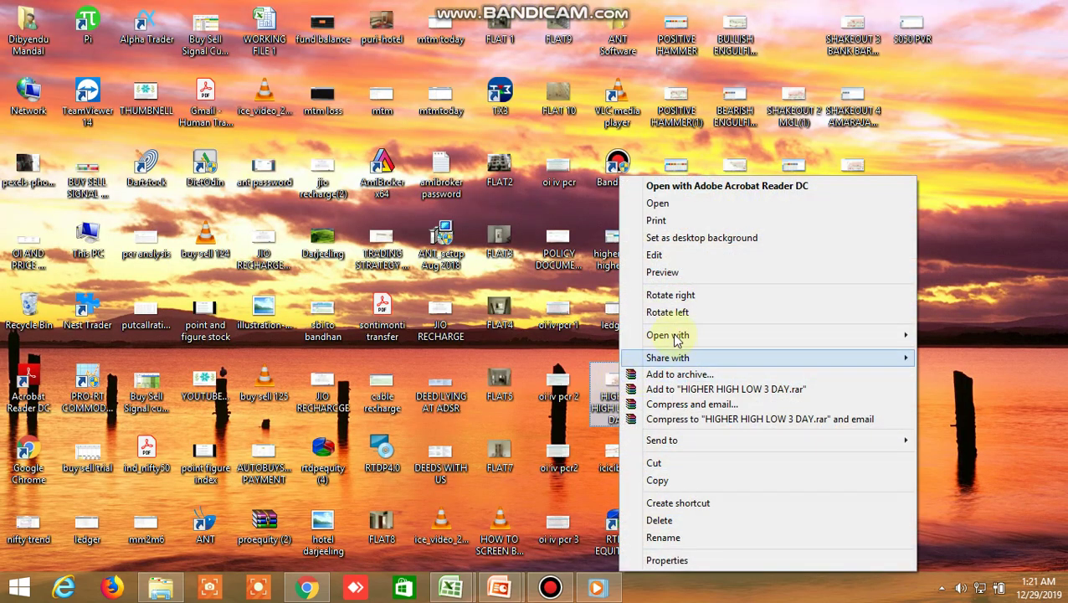
pyautogui.moveTo(650, 342)
pyautogui.click(488, 403)
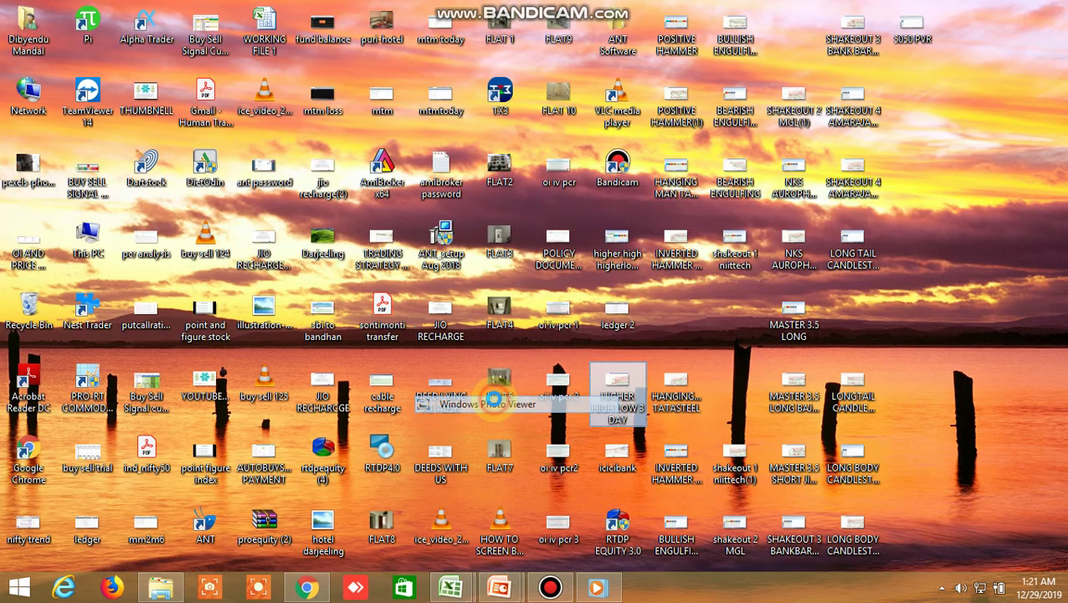
pyautogui.click(1049, 10)
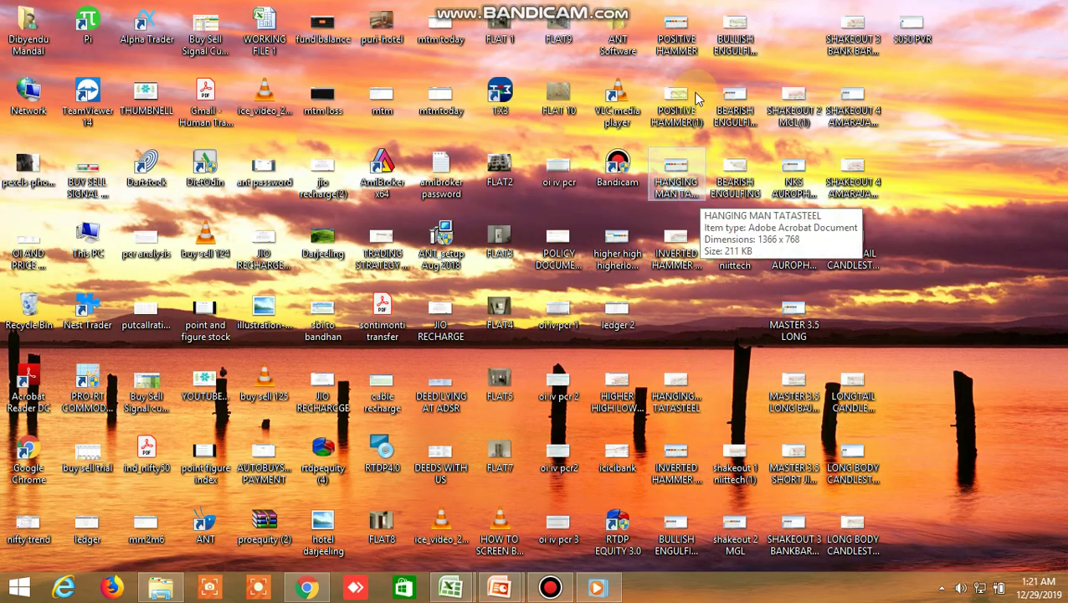
# View the "POSITIVE HAMMER" and "POSITIVE HAMMER(1)" desktop images in Windows Photo Viewer, closing each one.
pyautogui.rightClick(688, 48)
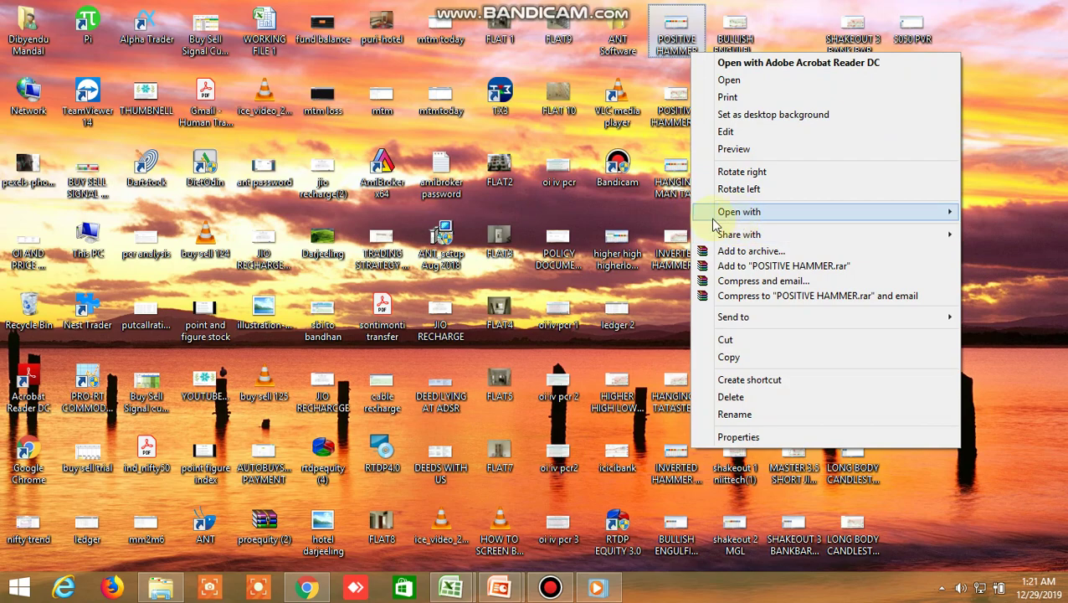
pyautogui.moveTo(740, 212)
pyautogui.click(586, 282)
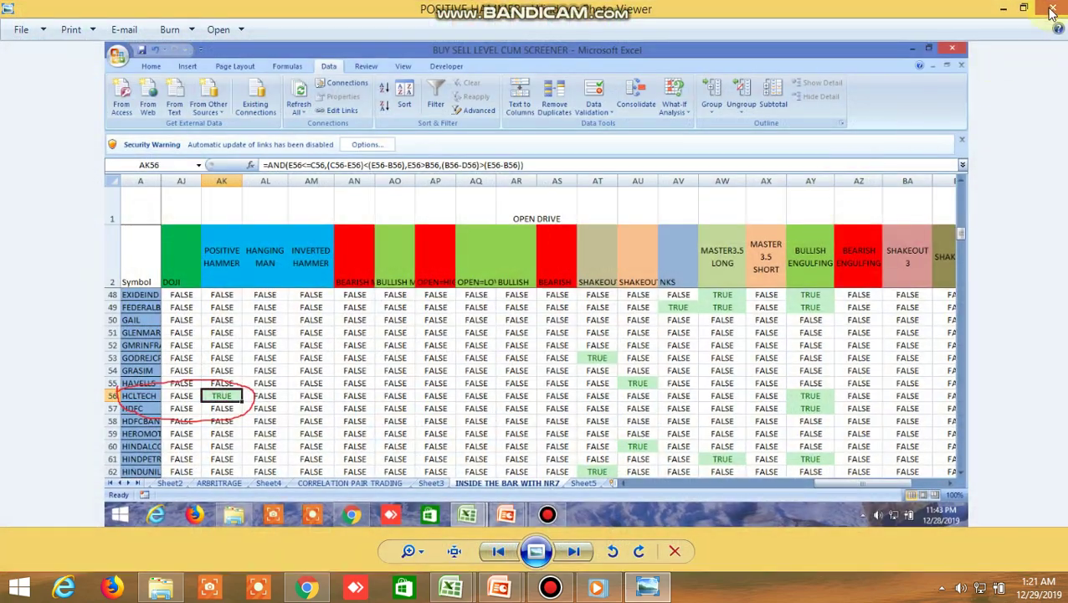
pyautogui.click(1051, 10)
pyautogui.rightClick(688, 112)
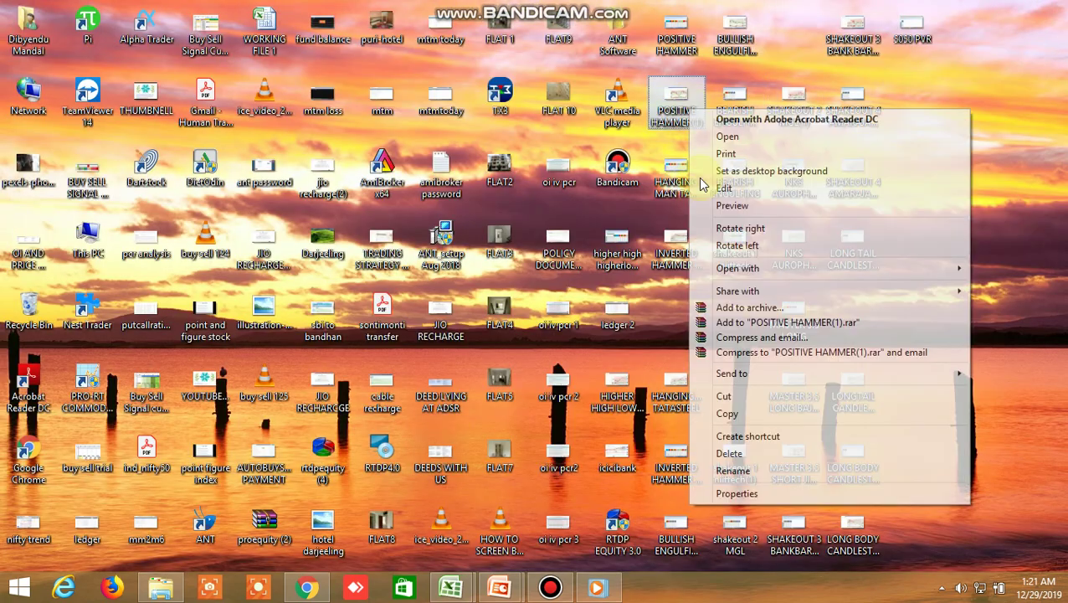
pyautogui.moveTo(699, 268)
pyautogui.click(570, 336)
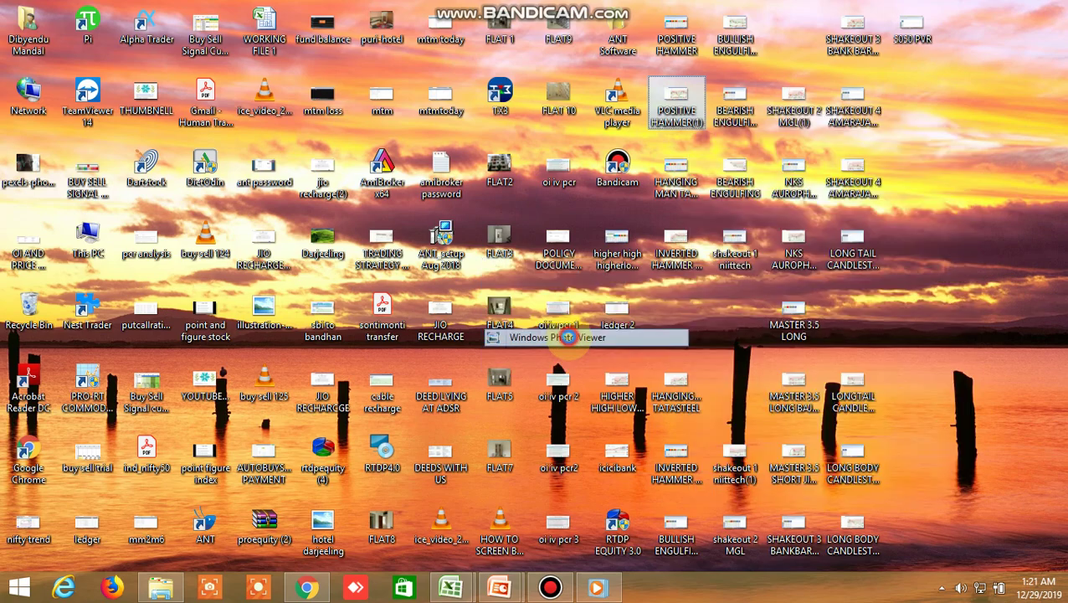
pyautogui.click(1053, 9)
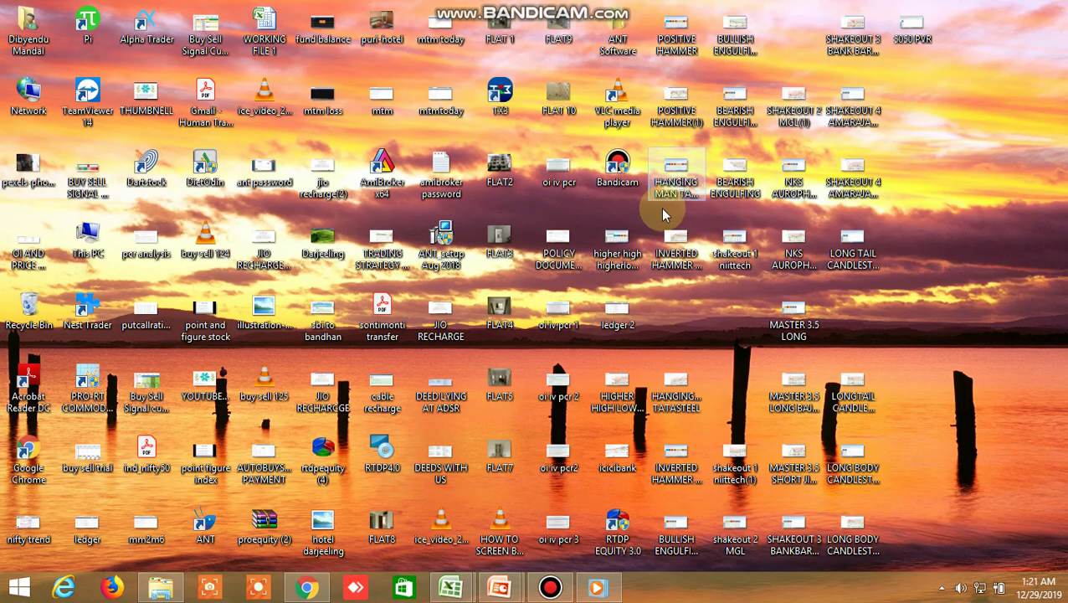
# View the "HANGING MAN TATASTEEL" desktop image in Windows Photo Viewer and close it.
pyautogui.rightClick(681, 191)
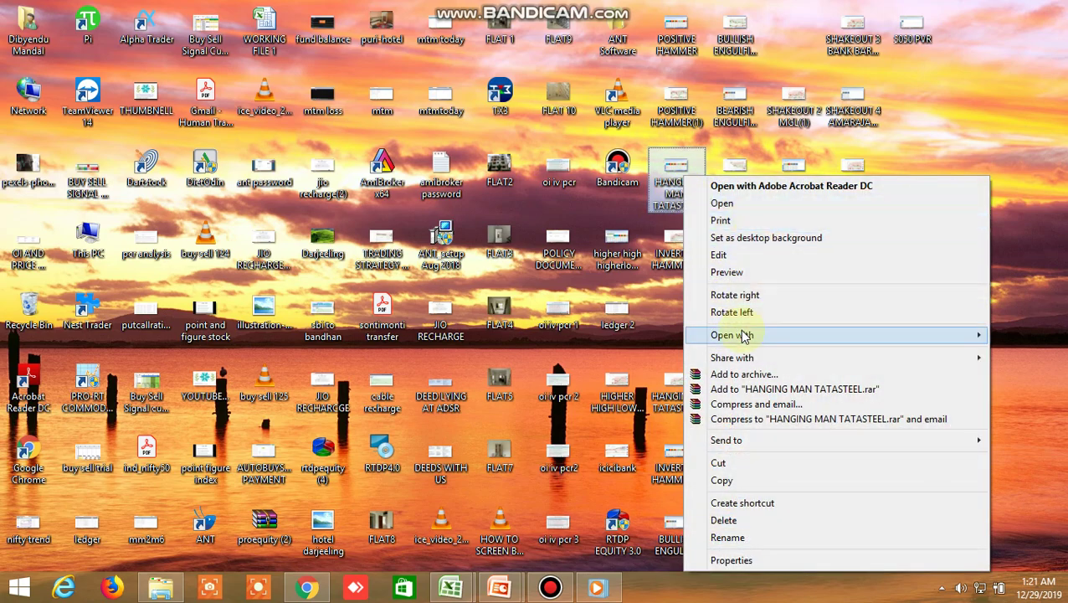
pyautogui.moveTo(742, 336)
pyautogui.click(601, 407)
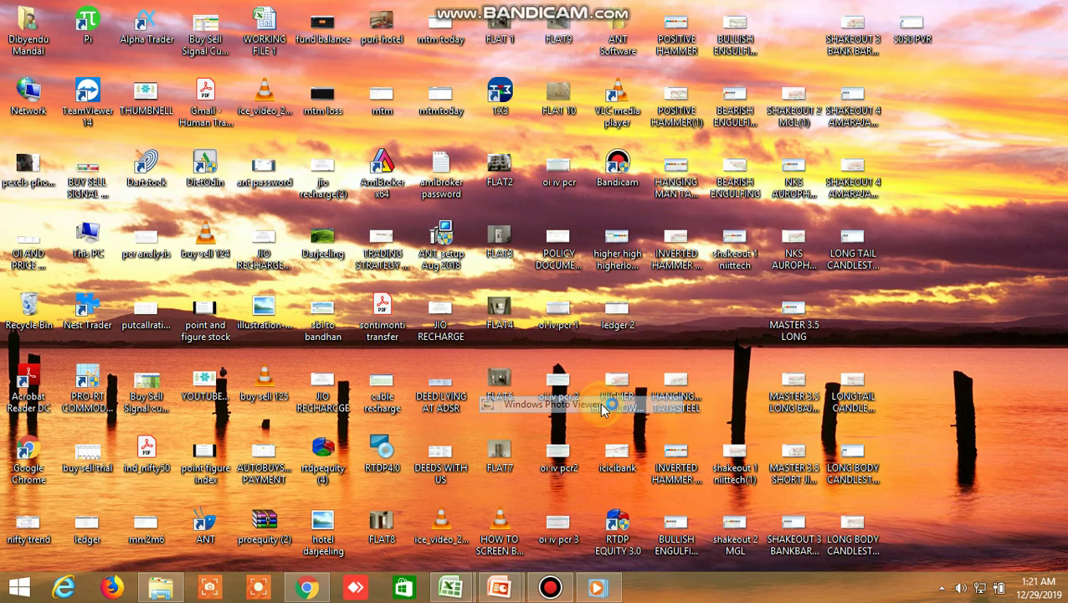
pyautogui.click(1052, 8)
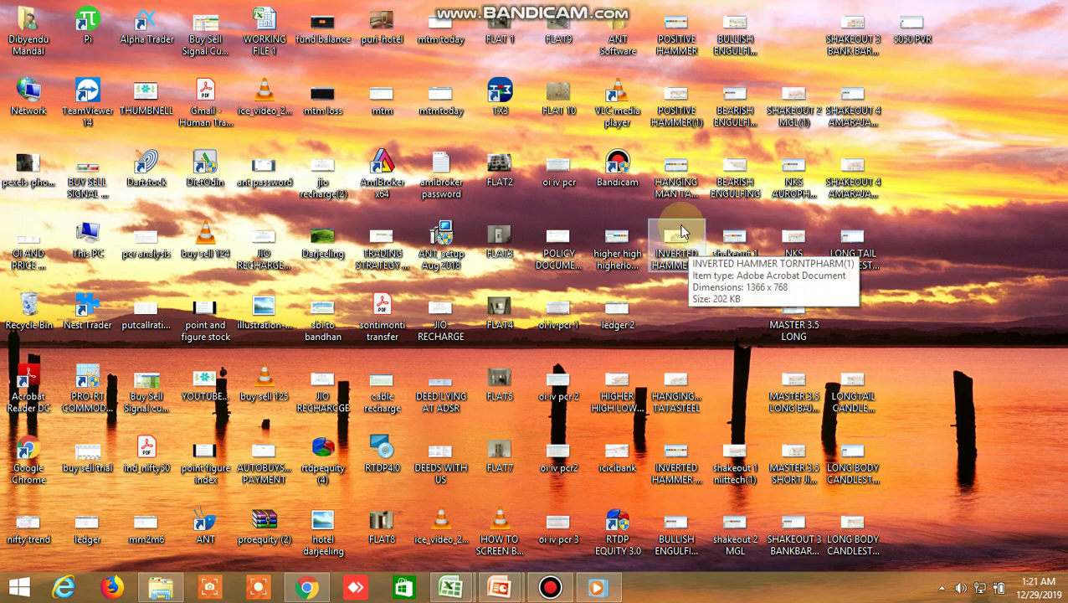
# View "HANGING MAN TATASTEEL" once more and the "HANGINGMAN TATASTEEL" chart image in Windows Photo Viewer, closing each one.
pyautogui.rightClick(679, 178)
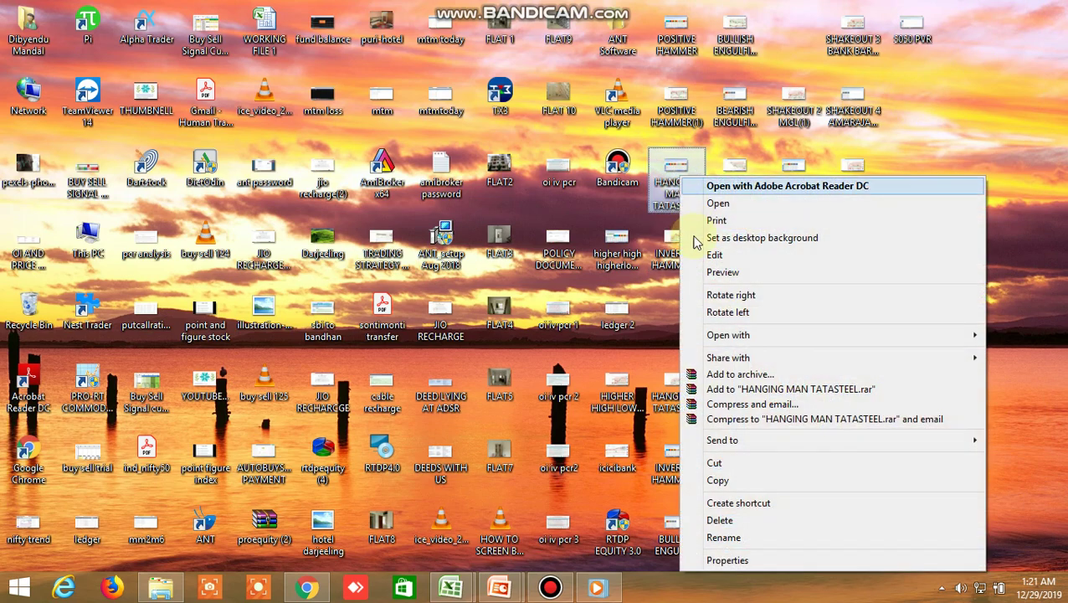
pyautogui.moveTo(719, 337)
pyautogui.click(527, 405)
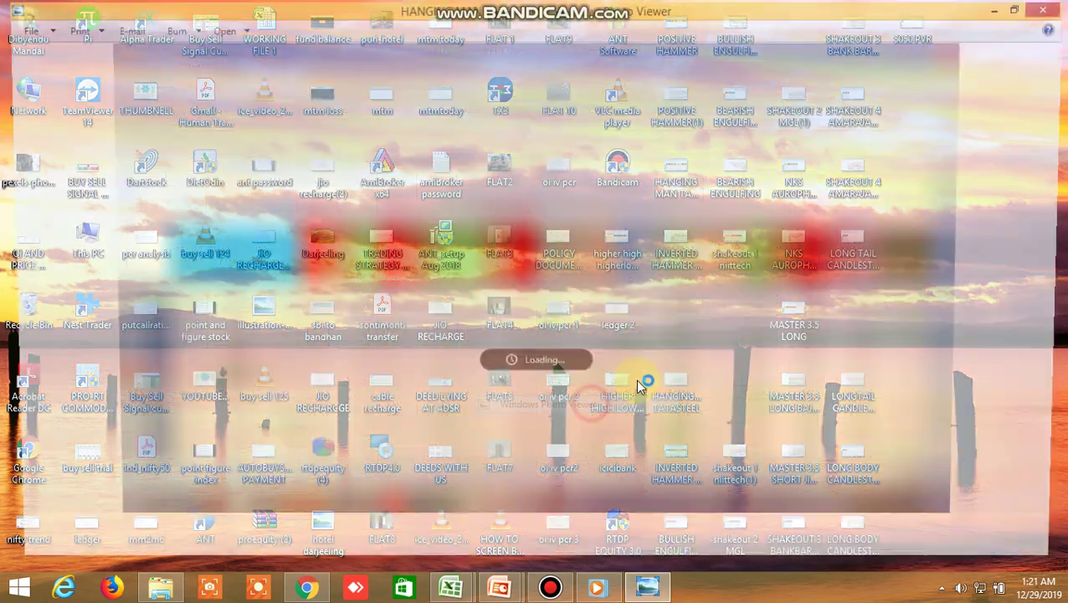
pyautogui.click(1053, 9)
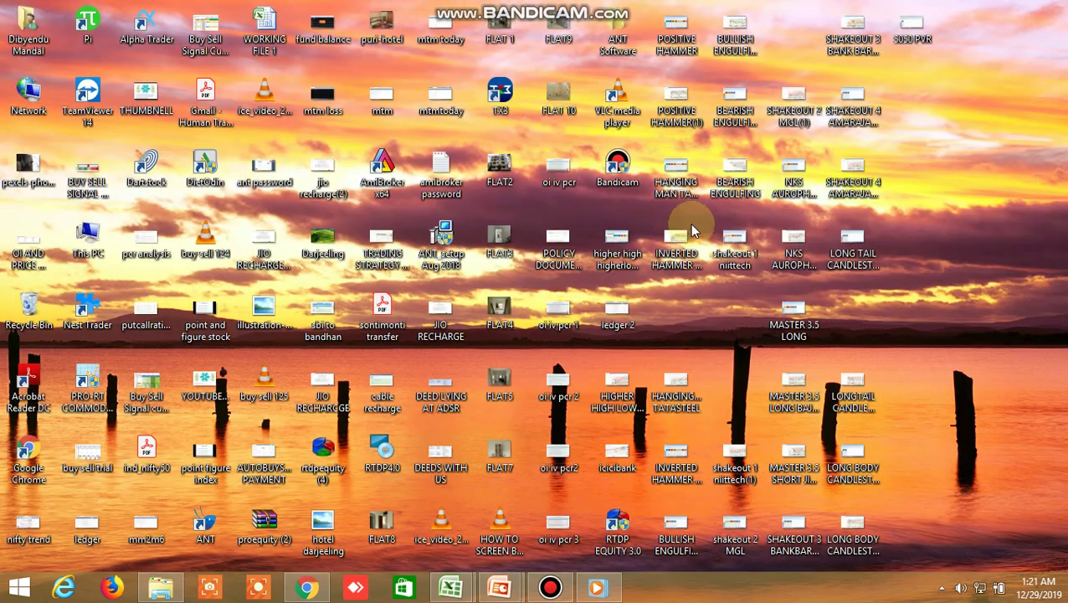
pyautogui.rightClick(683, 390)
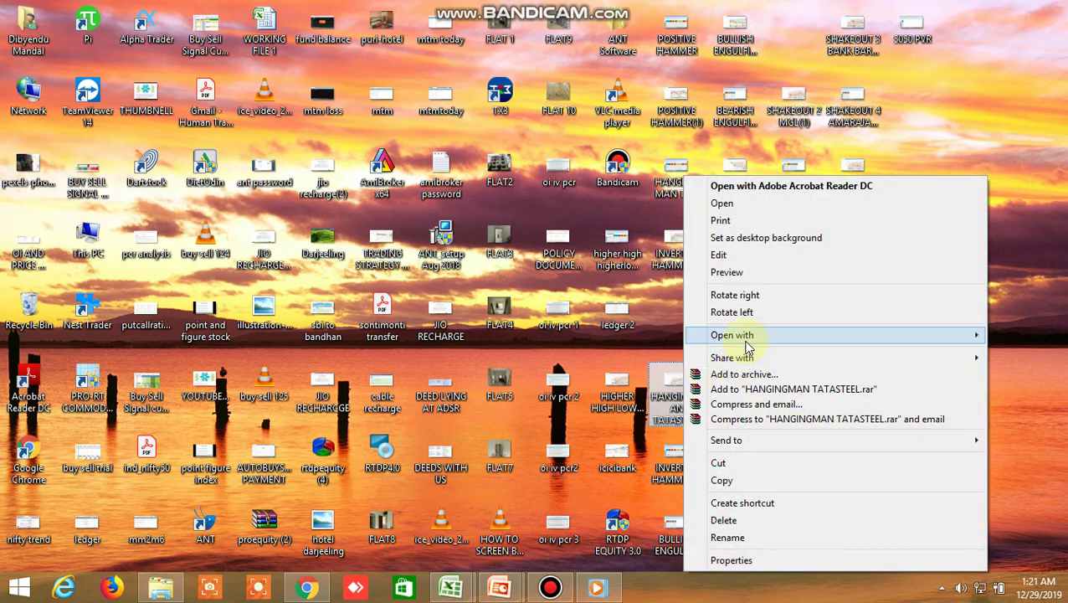
pyautogui.moveTo(707, 342)
pyautogui.click(611, 404)
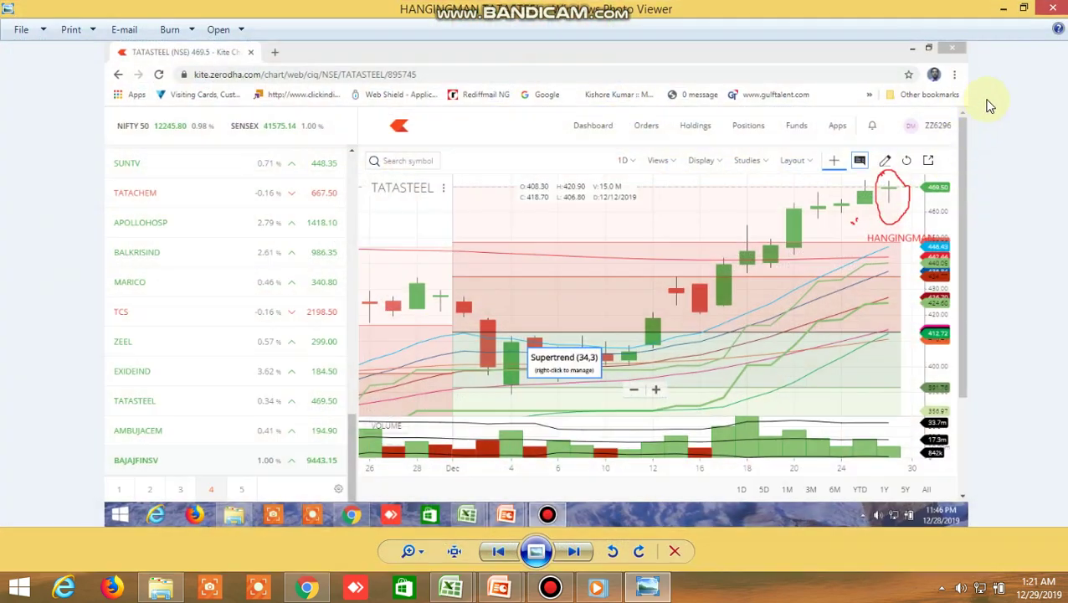
pyautogui.click(1051, 8)
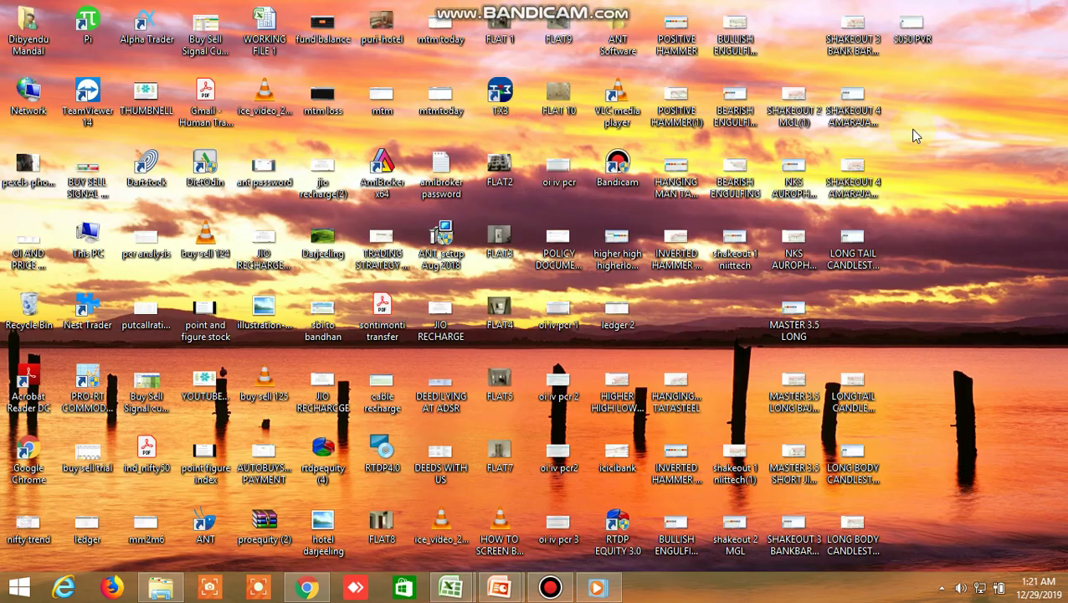
# View the "INVERTED HAMMER TORNTPHARM(1)" chart and the "INVERTED HAMMER TORNTPHARM" screener image in Windows Photo Viewer, closing each one.
pyautogui.rightClick(685, 244)
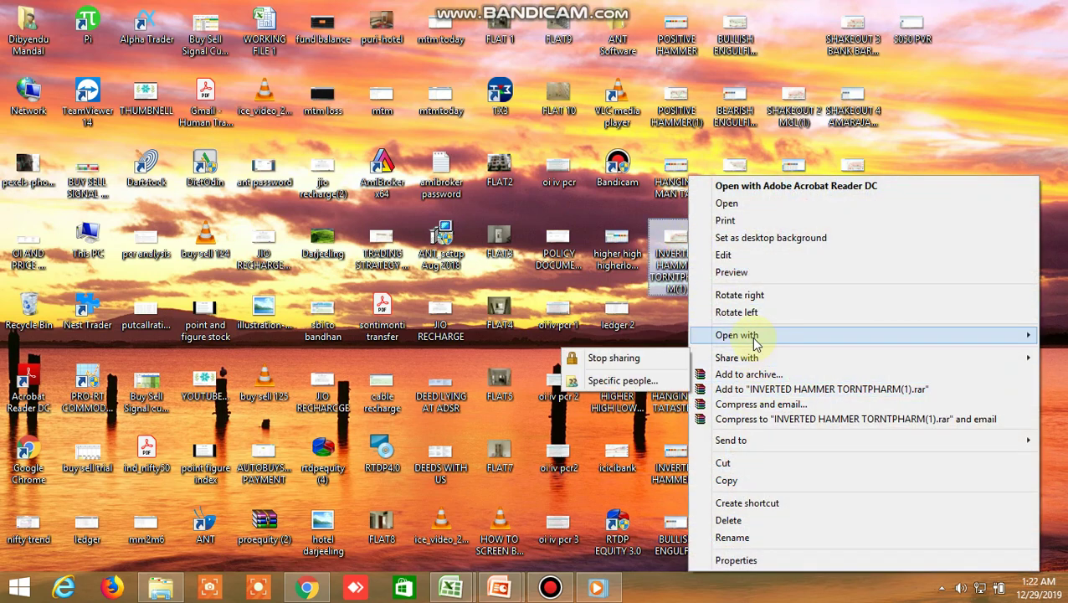
pyautogui.moveTo(737, 335)
pyautogui.click(611, 405)
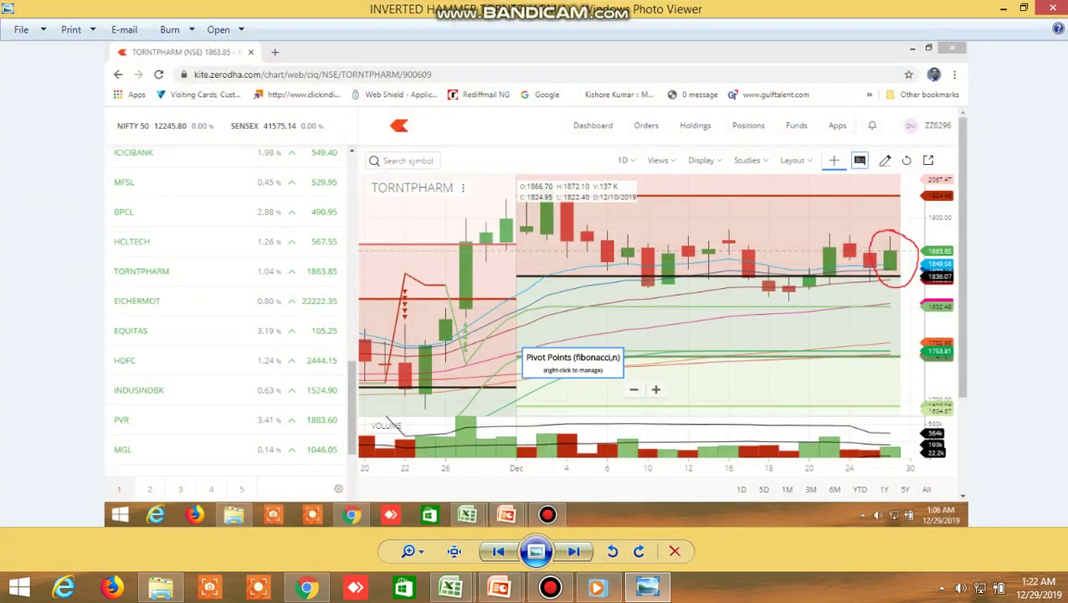
pyautogui.click(1055, 9)
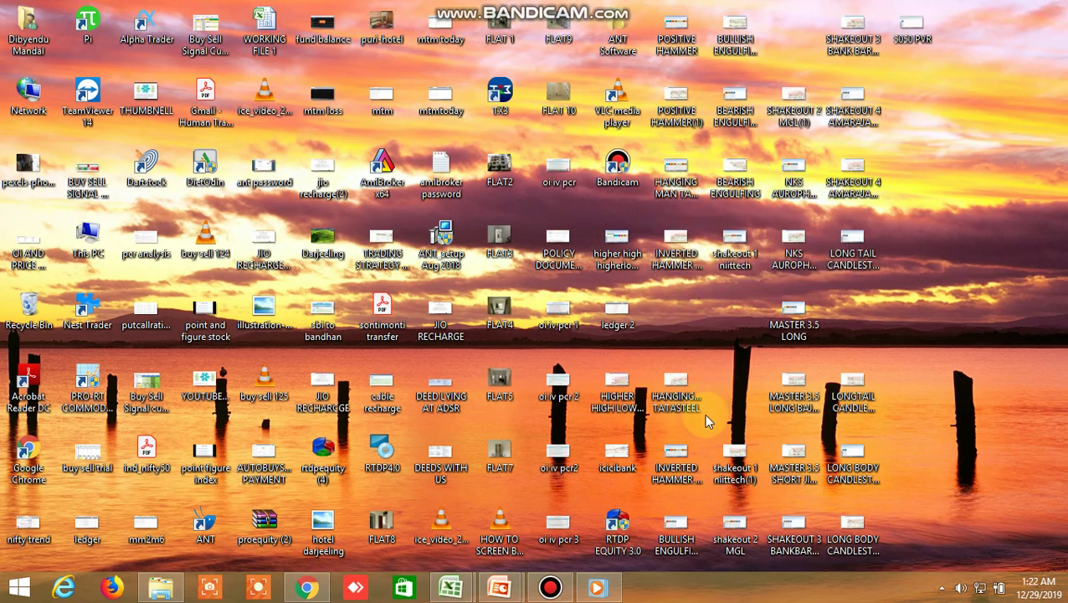
pyautogui.rightClick(689, 440)
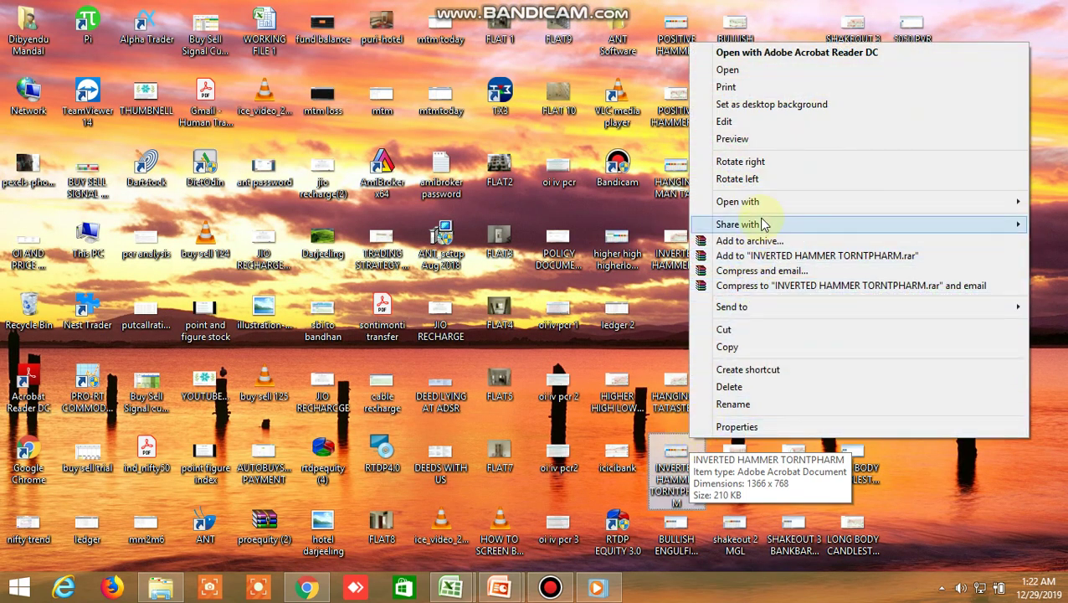
pyautogui.moveTo(761, 202)
pyautogui.click(630, 269)
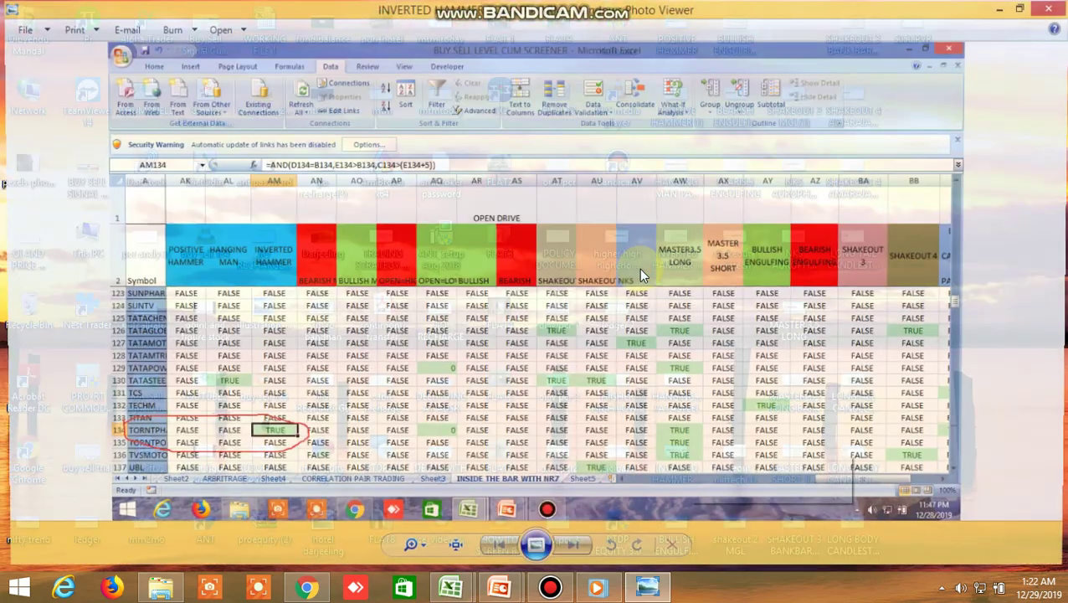
pyautogui.click(1054, 8)
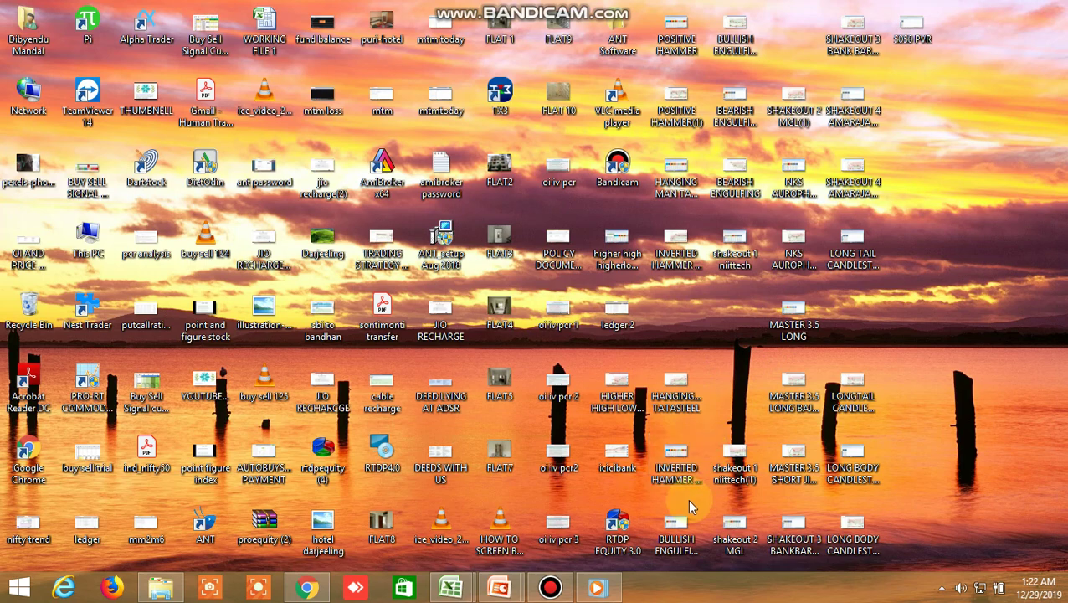
# View the "BULLISH ENGULFING BPCL" screener image and the "BULLISH ENGULFING BPCL(1)" chart in Windows Photo Viewer, closing each one.
pyautogui.rightClick(682, 520)
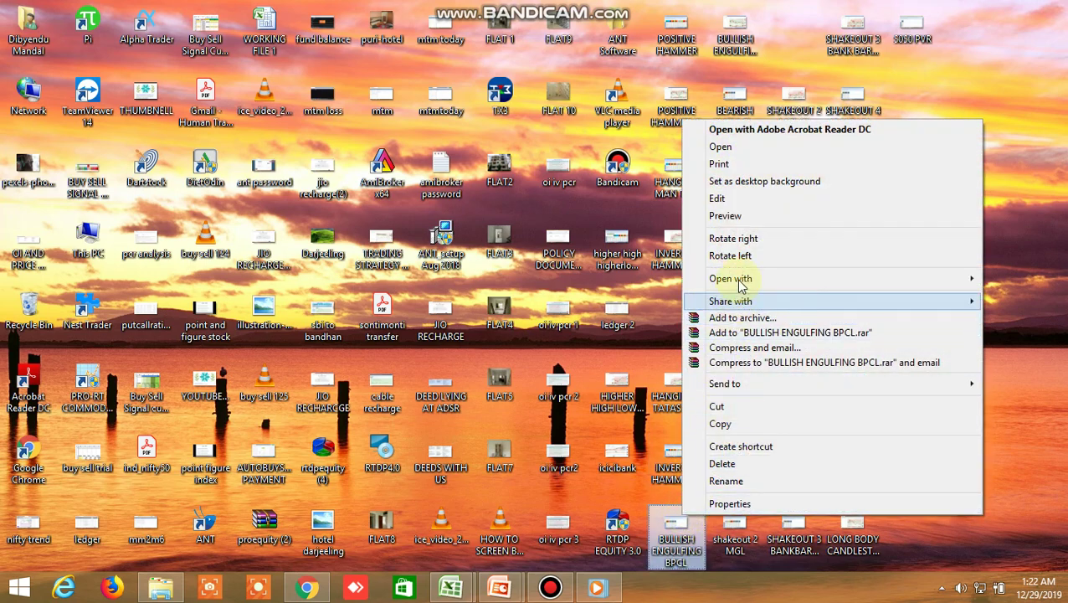
pyautogui.moveTo(737, 279)
pyautogui.click(626, 351)
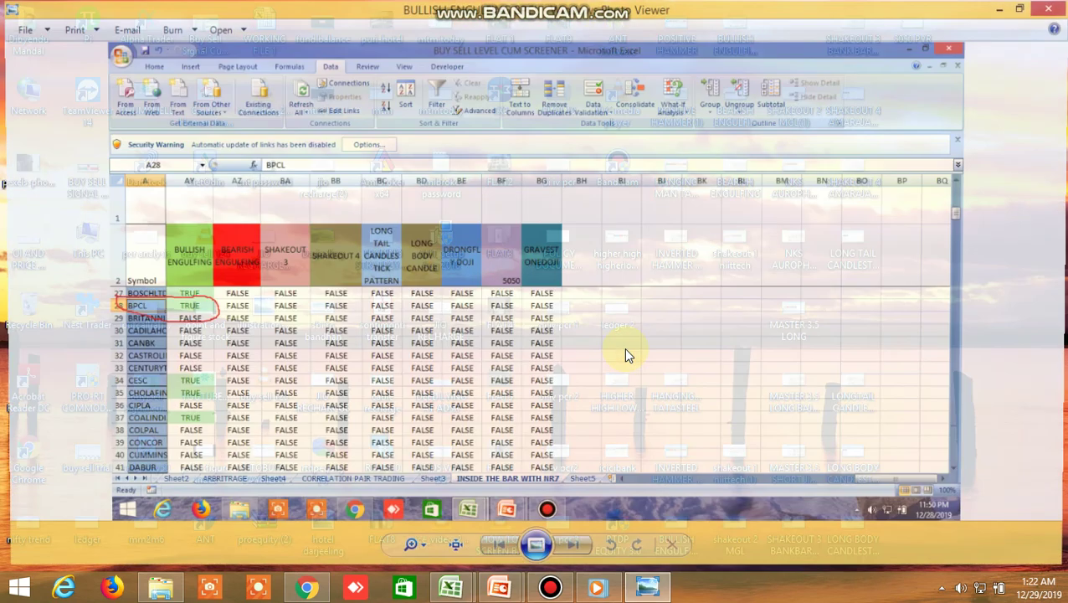
pyautogui.click(1052, 8)
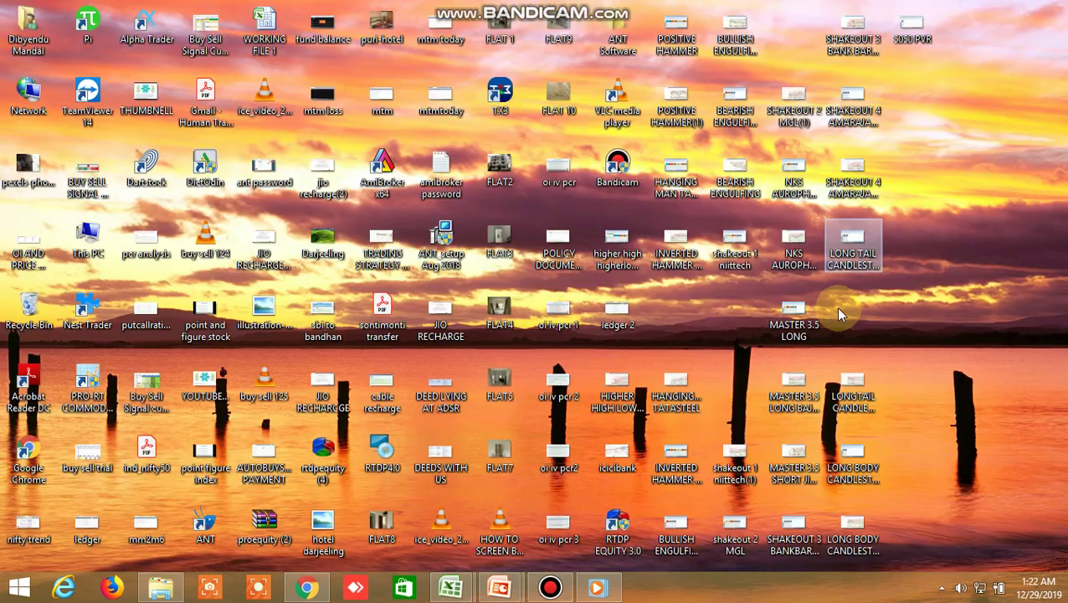
pyautogui.rightClick(750, 55)
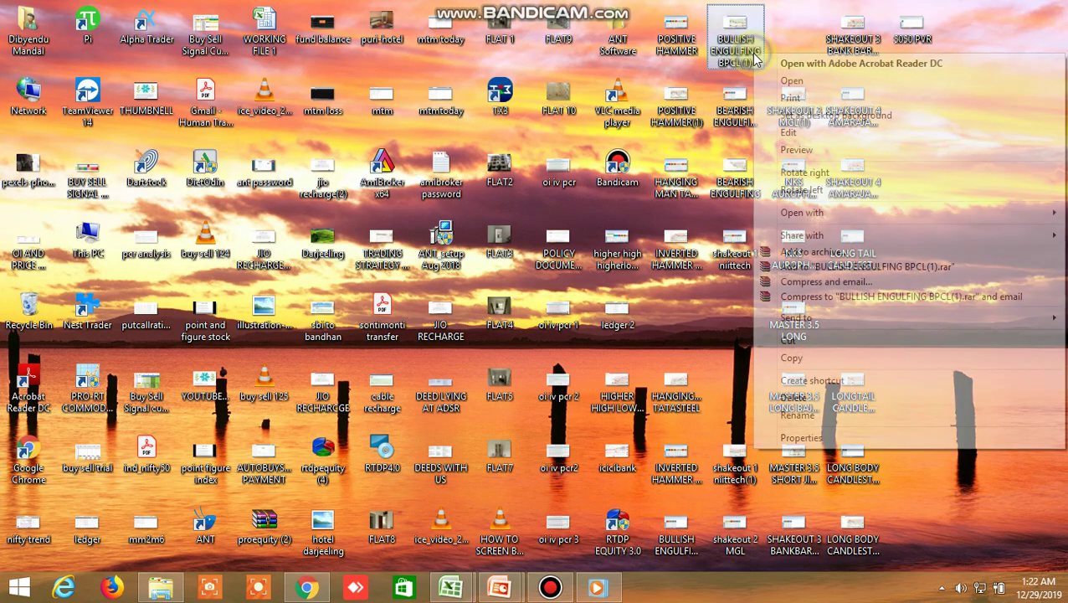
pyautogui.moveTo(802, 219)
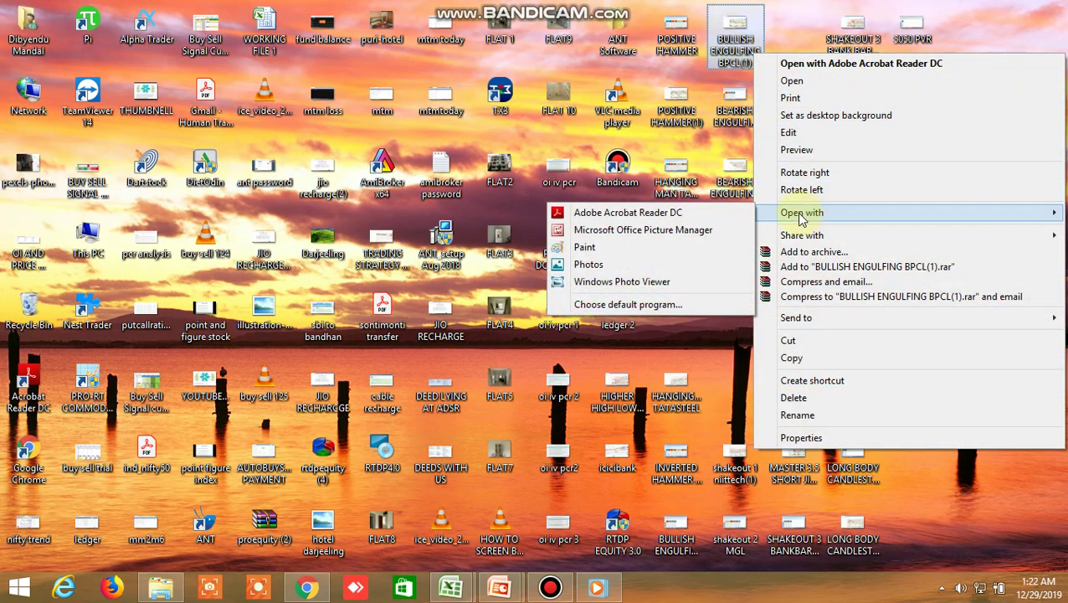
pyautogui.click(685, 281)
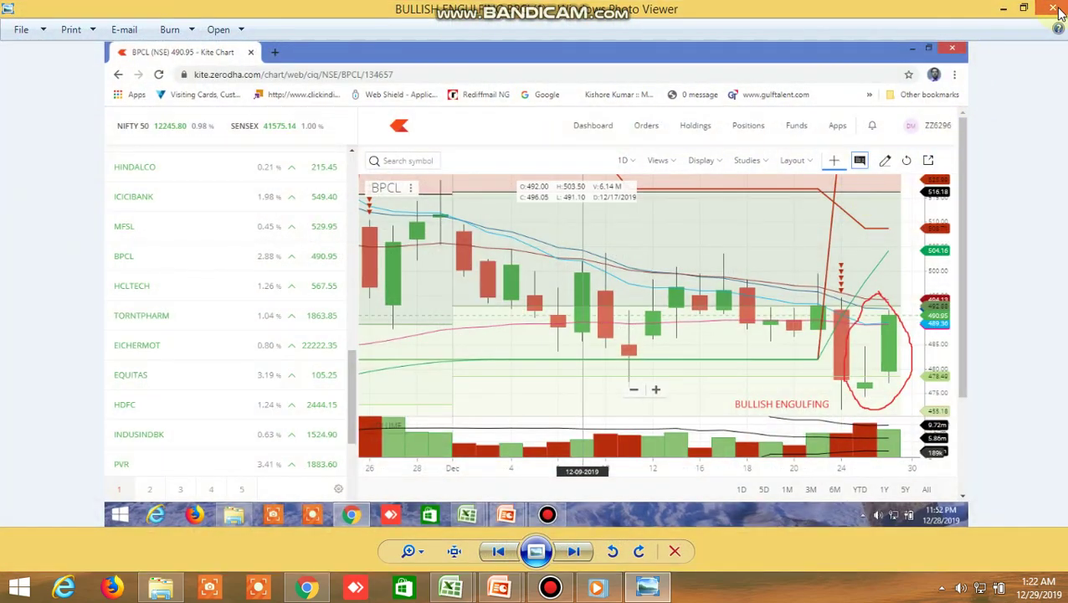
pyautogui.click(1055, 8)
# View the "BEARISH ENGULFING NATURAL GAS" desktop image in Windows Photo Viewer and close it.
pyautogui.rightClick(740, 127)
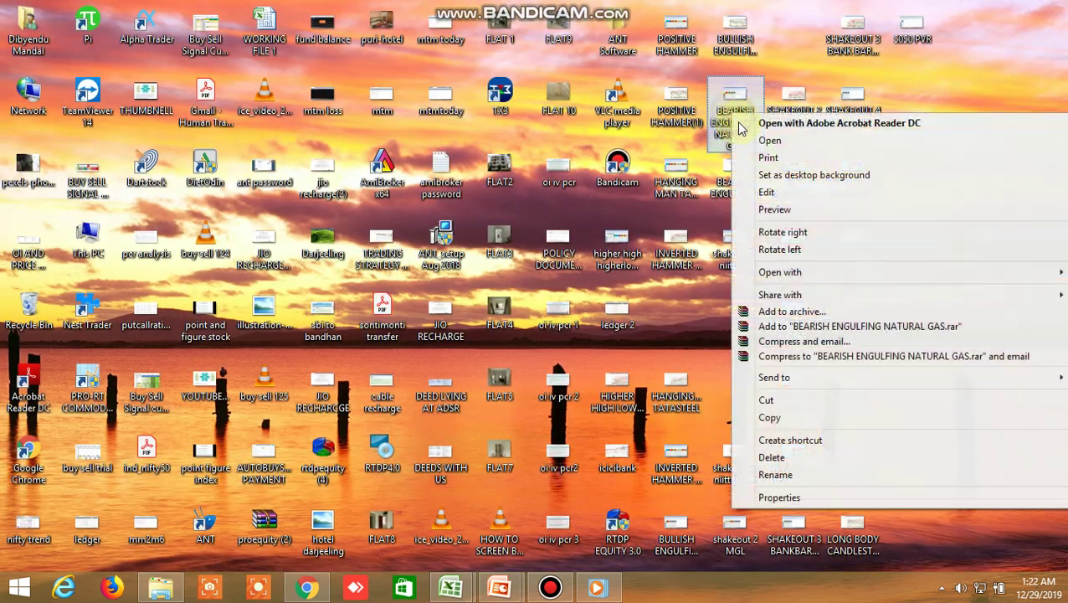
pyautogui.moveTo(793, 271)
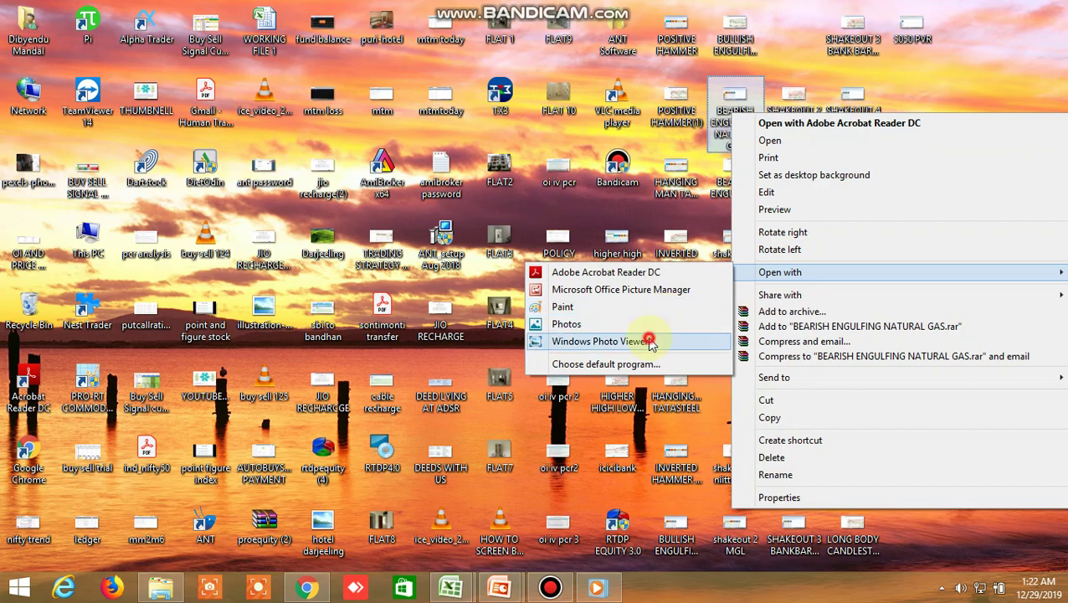
pyautogui.click(651, 343)
pyautogui.click(1048, 8)
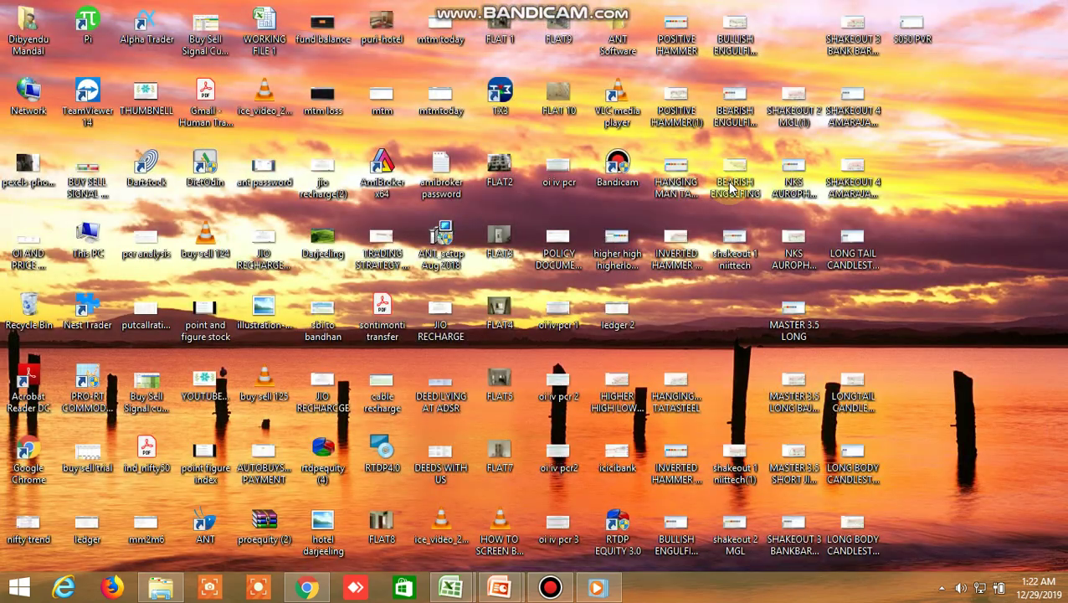
# View the "BEARISH ENGULFING" desktop image in Windows Photo Viewer and close it.
pyautogui.rightClick(751, 194)
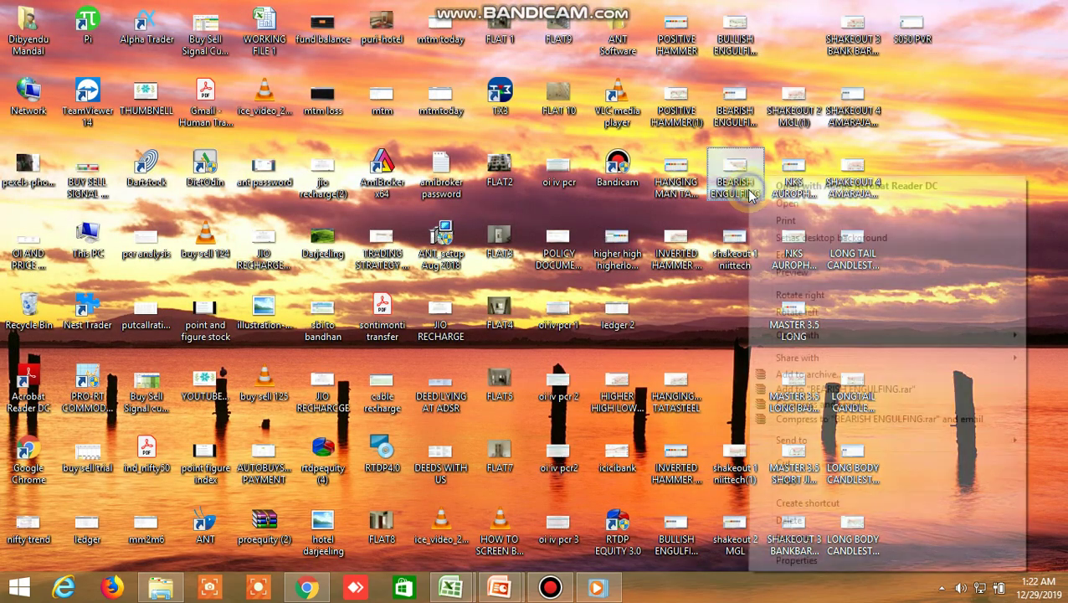
pyautogui.moveTo(792, 334)
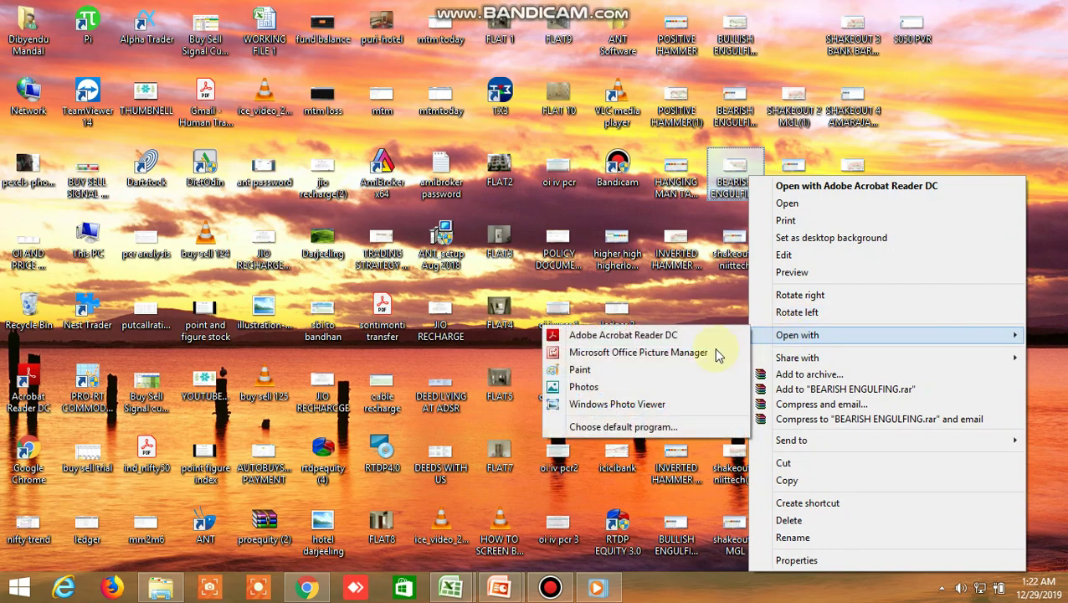
pyautogui.click(644, 405)
pyautogui.click(1057, 8)
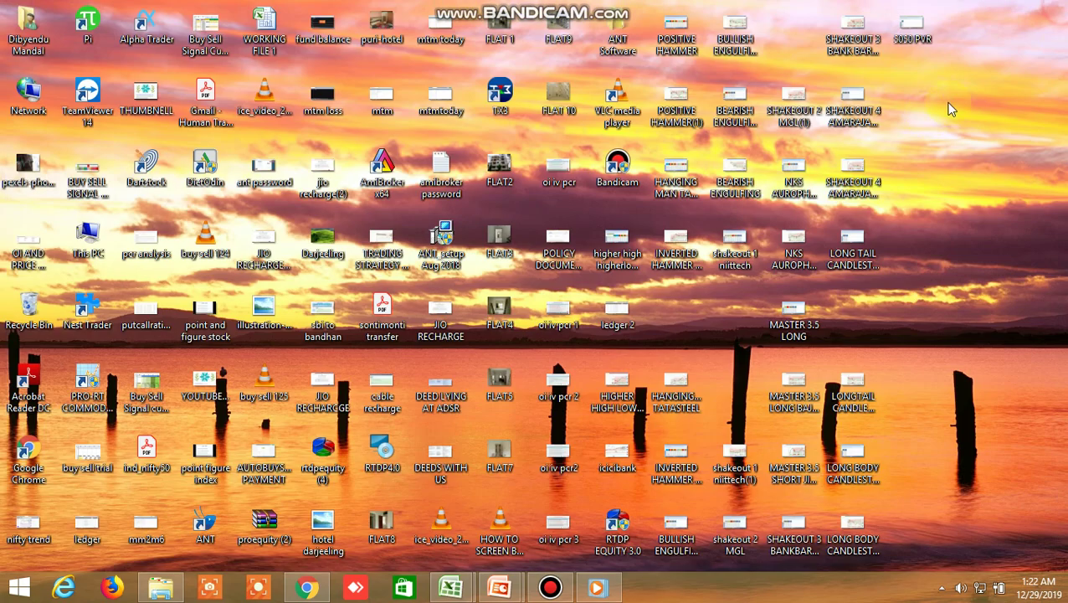
# View the "shakeout 1 niittech" and "shakeout 1 niittech(1)" images in Windows Photo Viewer, closing each one.
pyautogui.rightClick(751, 242)
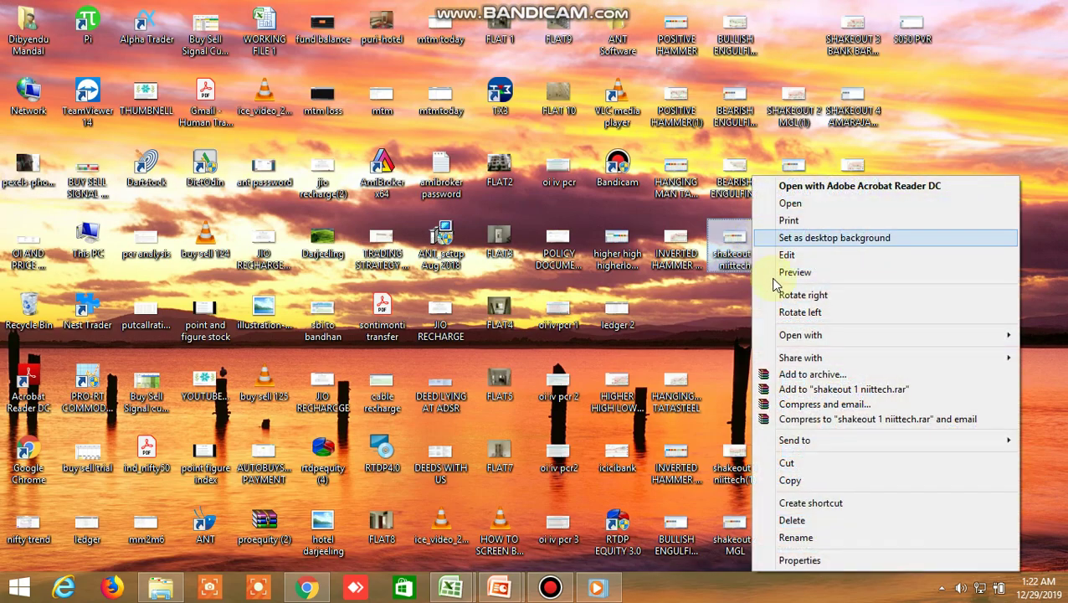
pyautogui.moveTo(787, 337)
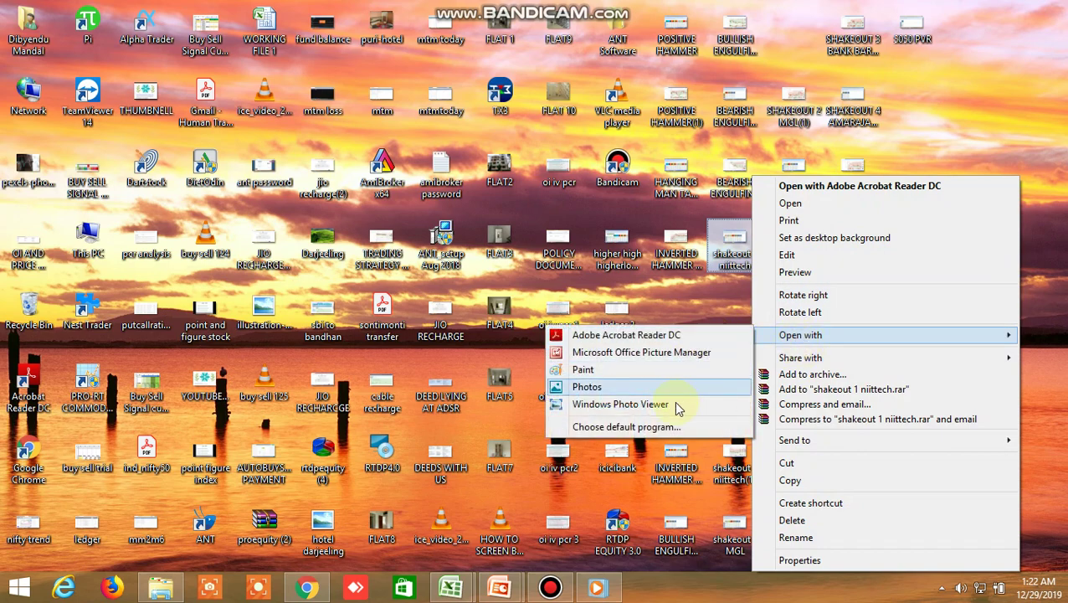
pyautogui.click(675, 404)
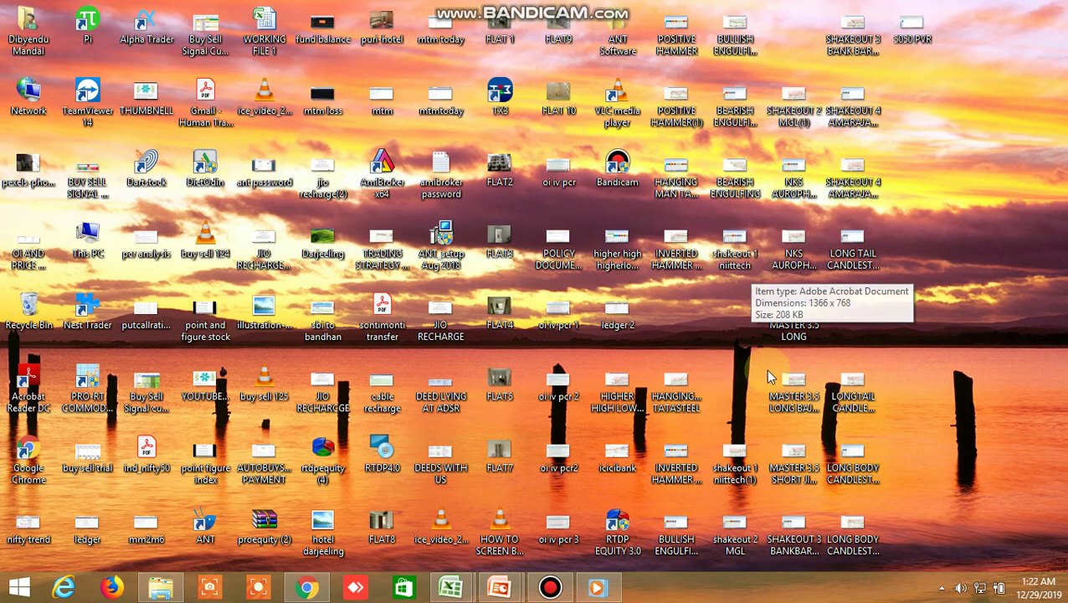
pyautogui.rightClick(754, 437)
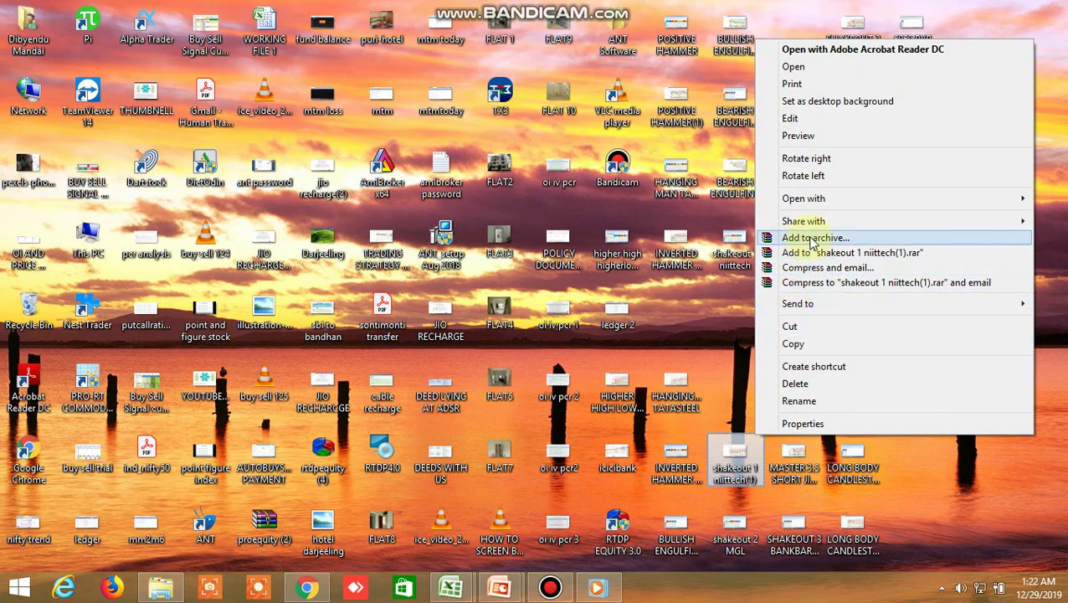
pyautogui.moveTo(823, 199)
pyautogui.click(695, 267)
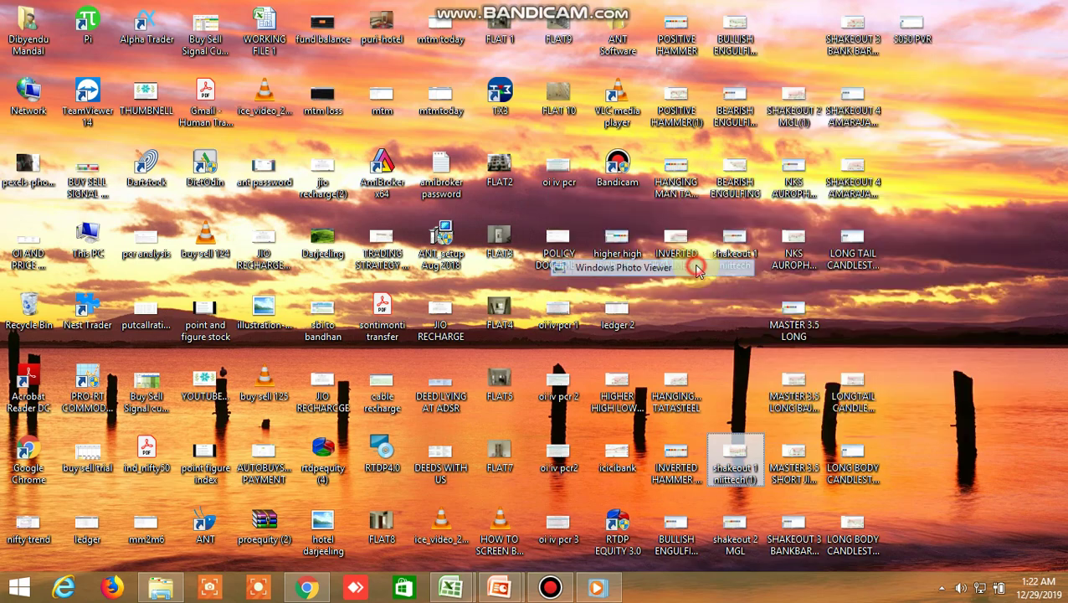
pyautogui.click(1053, 8)
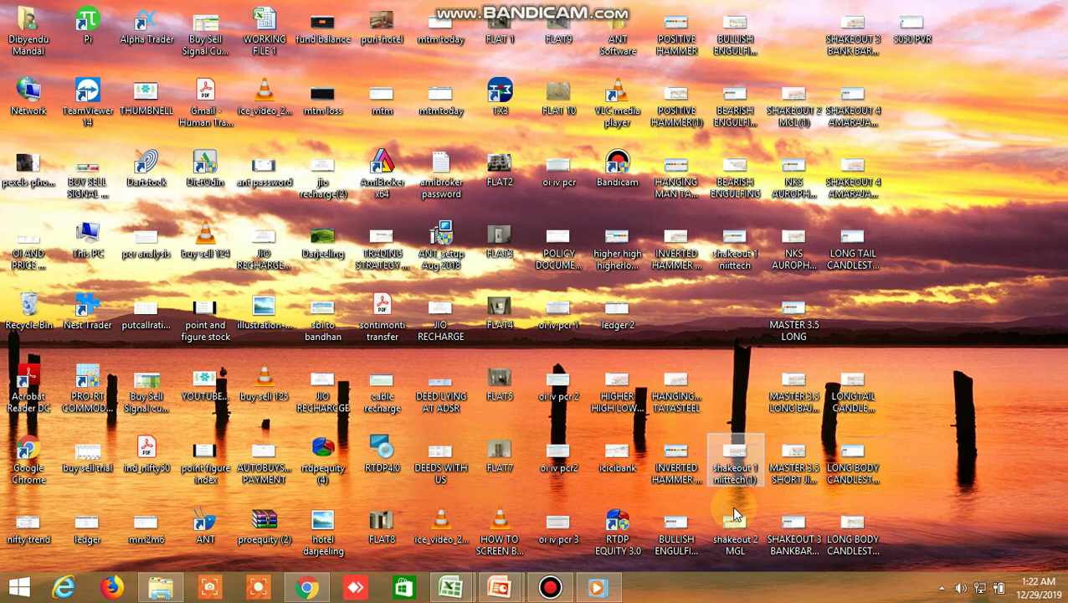
# View the "shakeout 2 MGL" screener image in Windows Photo Viewer and close it.
pyautogui.rightClick(735, 514)
pyautogui.moveTo(789, 293)
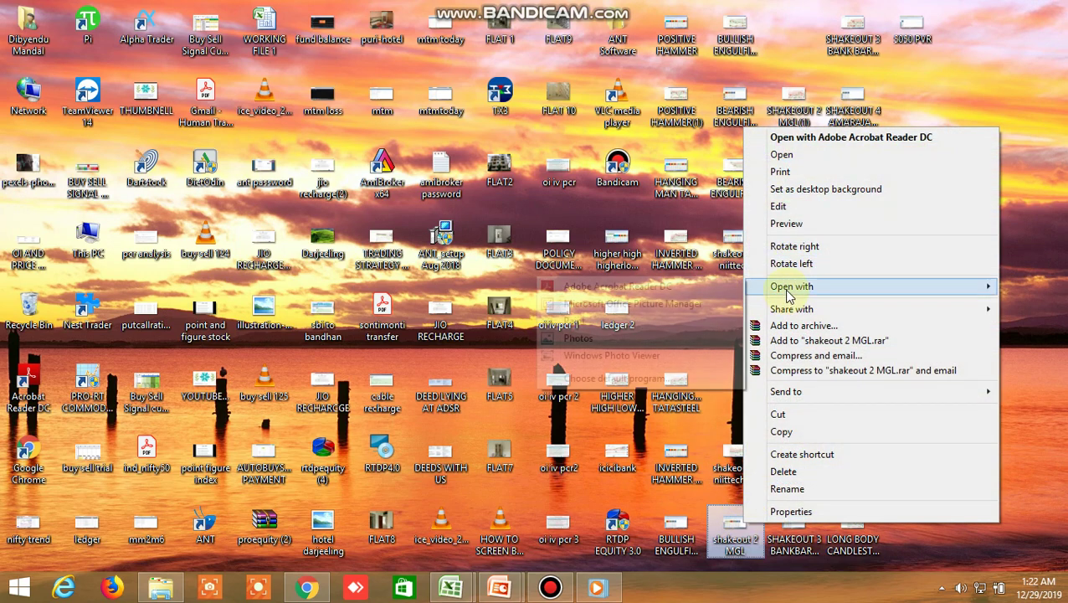
pyautogui.click(649, 355)
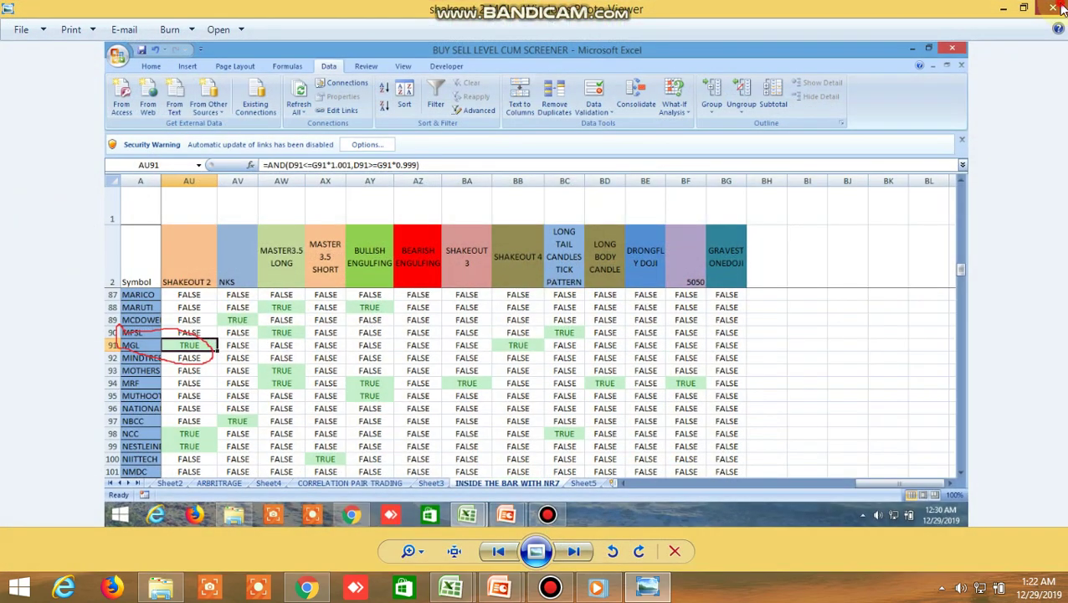
pyautogui.click(1057, 8)
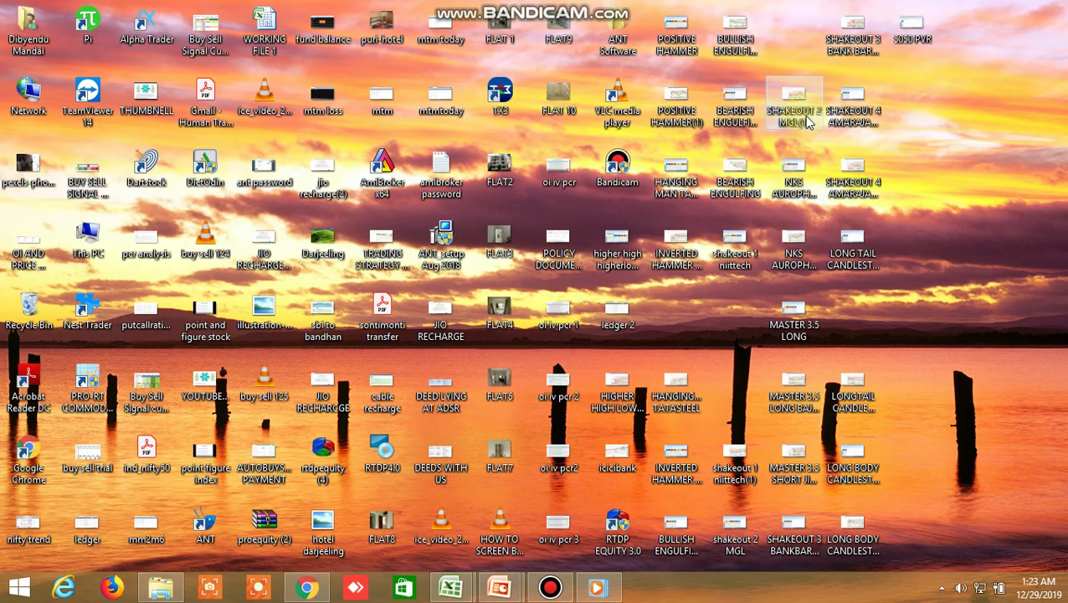
# View the "NKS AUROPHARMA" screener image and the "NKS AUROPHARMA(1)" chart in Windows Photo Viewer, closing each one.
pyautogui.rightClick(794, 179)
pyautogui.moveTo(827, 339)
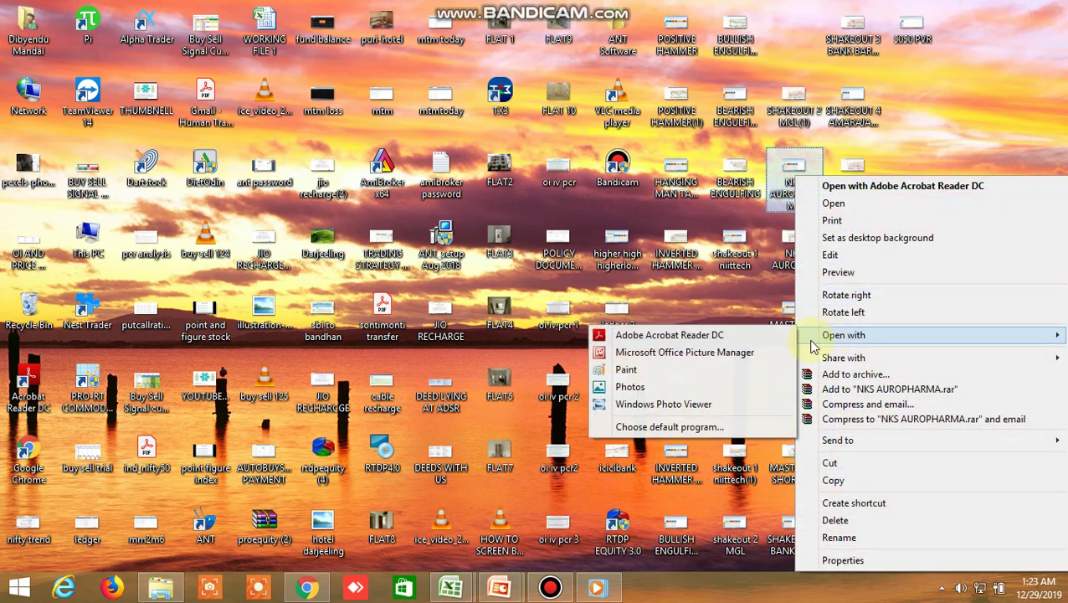
pyautogui.click(698, 405)
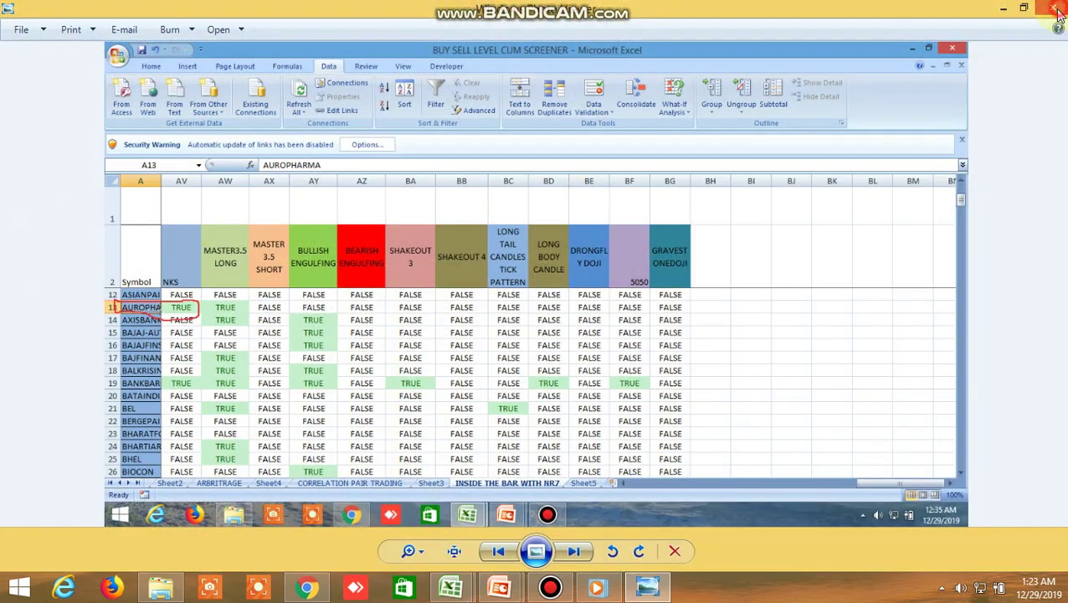
pyautogui.click(1057, 10)
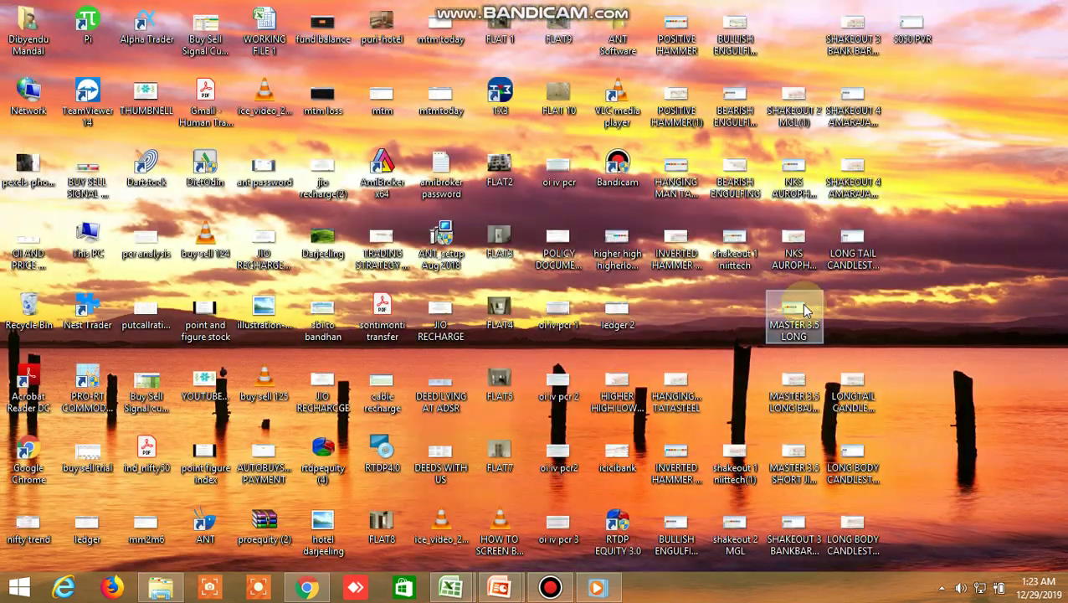
pyautogui.rightClick(790, 251)
pyautogui.moveTo(807, 336)
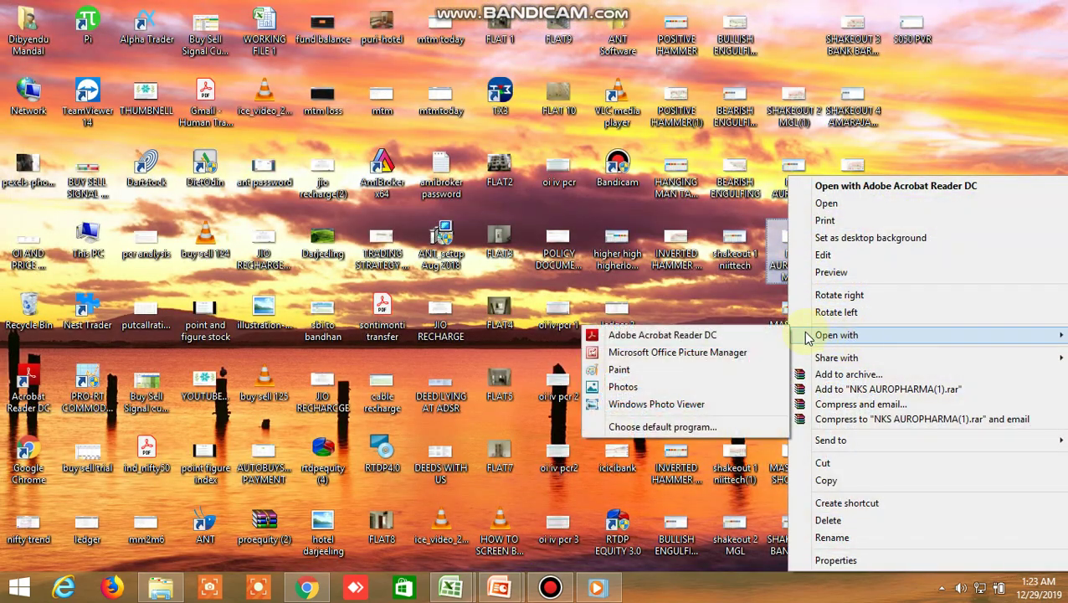
pyautogui.click(696, 407)
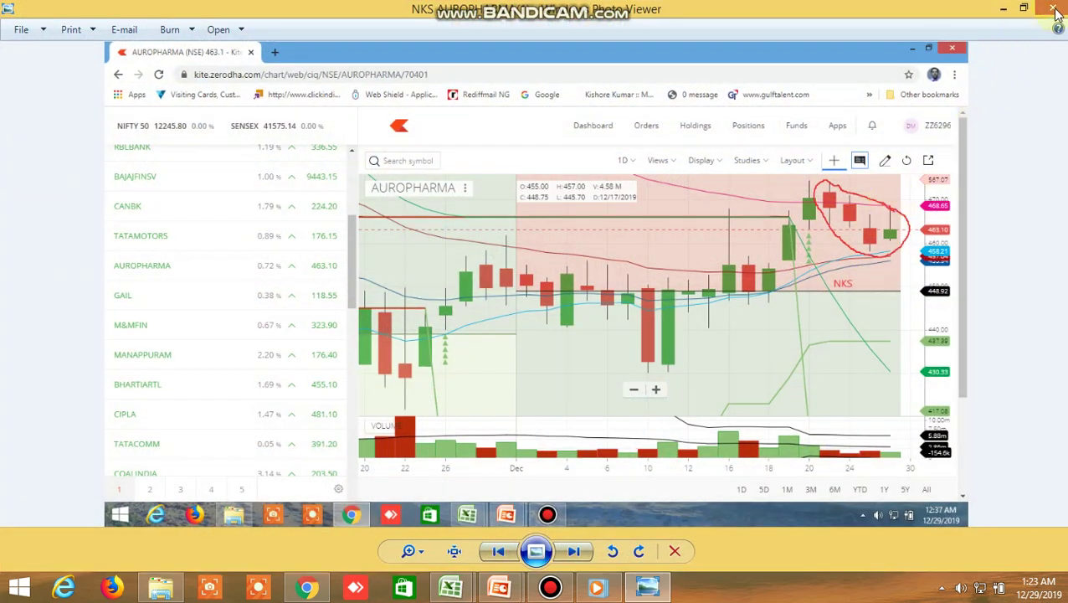
pyautogui.click(1053, 10)
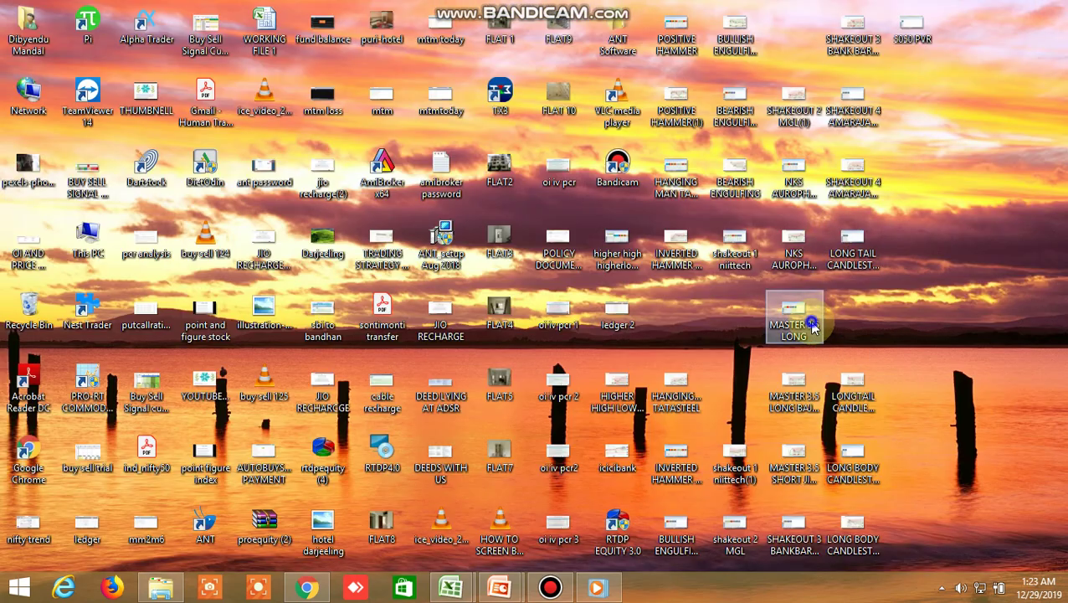
# View the "MASTER 3.5 LONG" screener image and the "MASTER 3.5 LONG BAJFINANCE" chart in Windows Photo Viewer, closing each one.
pyautogui.rightClick(808, 333)
pyautogui.moveTo(852, 339)
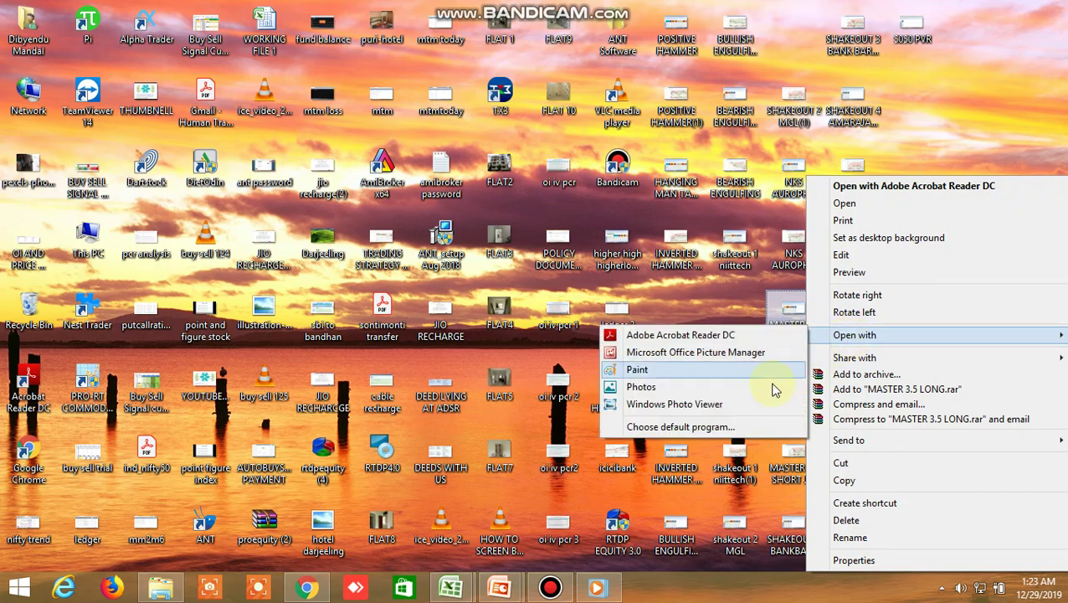
pyautogui.click(759, 405)
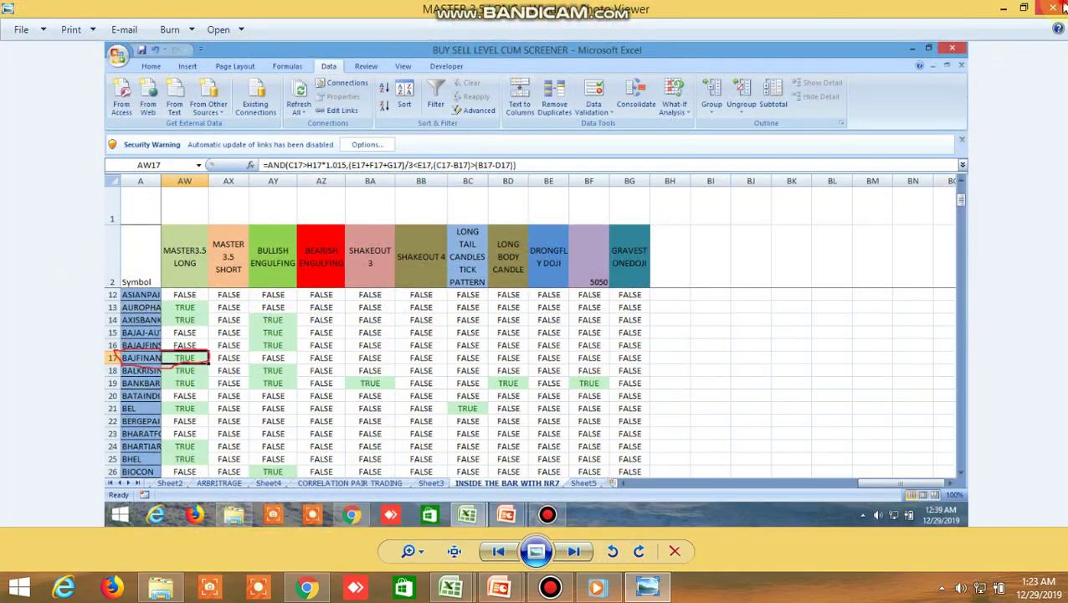
pyautogui.click(1056, 8)
pyautogui.rightClick(816, 315)
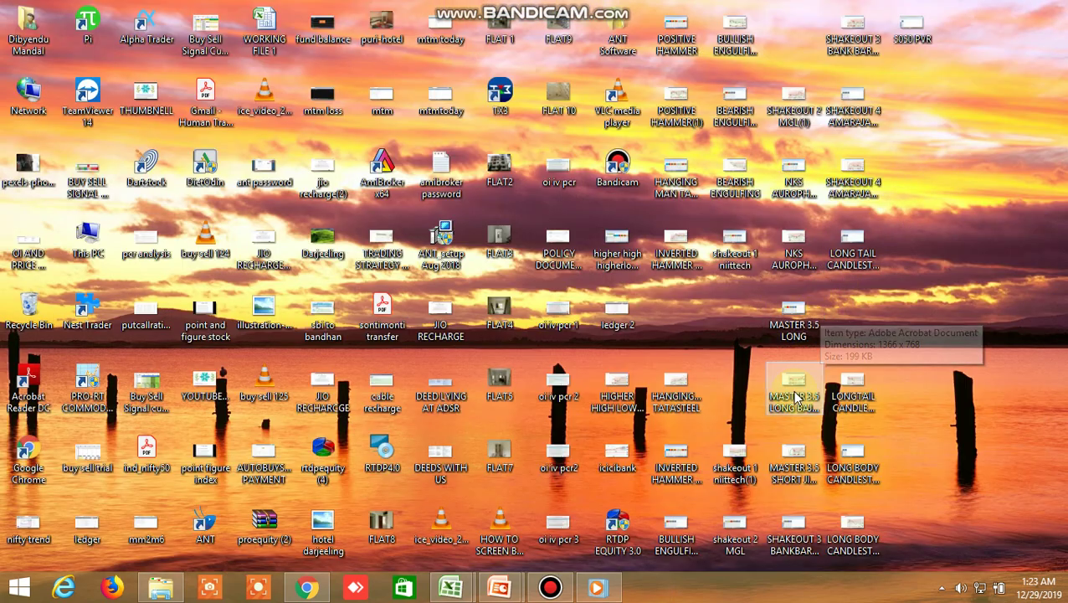
pyautogui.moveTo(823, 333)
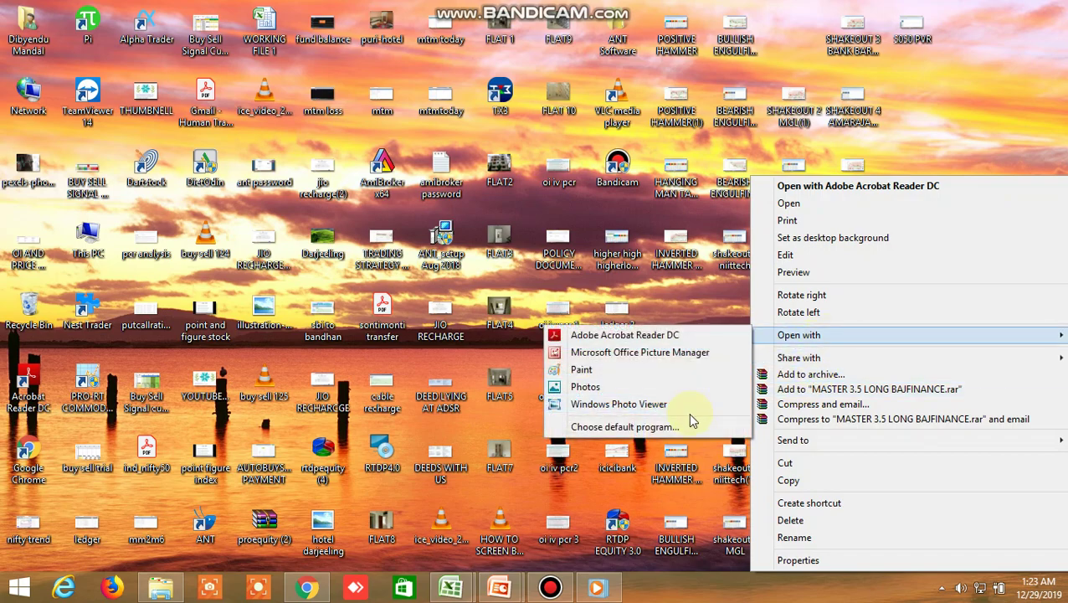
pyautogui.click(694, 413)
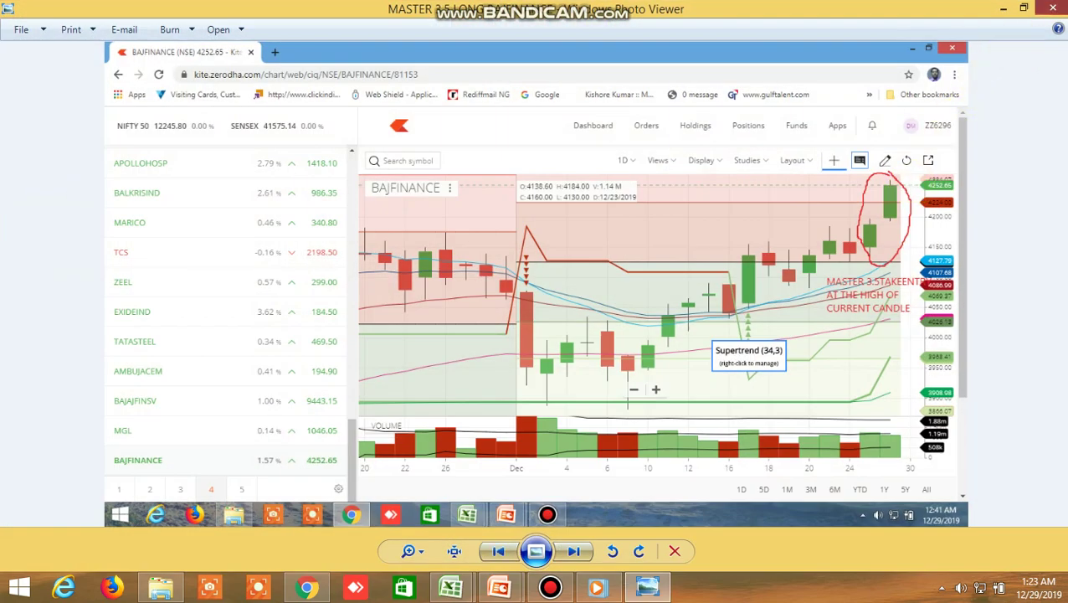
pyautogui.hotkey('alt', 'F4')
# View the "MASTER 3.5 LONG BAJFINANCE" chart once more in Windows Photo Viewer and close it.
pyautogui.rightClick(814, 383)
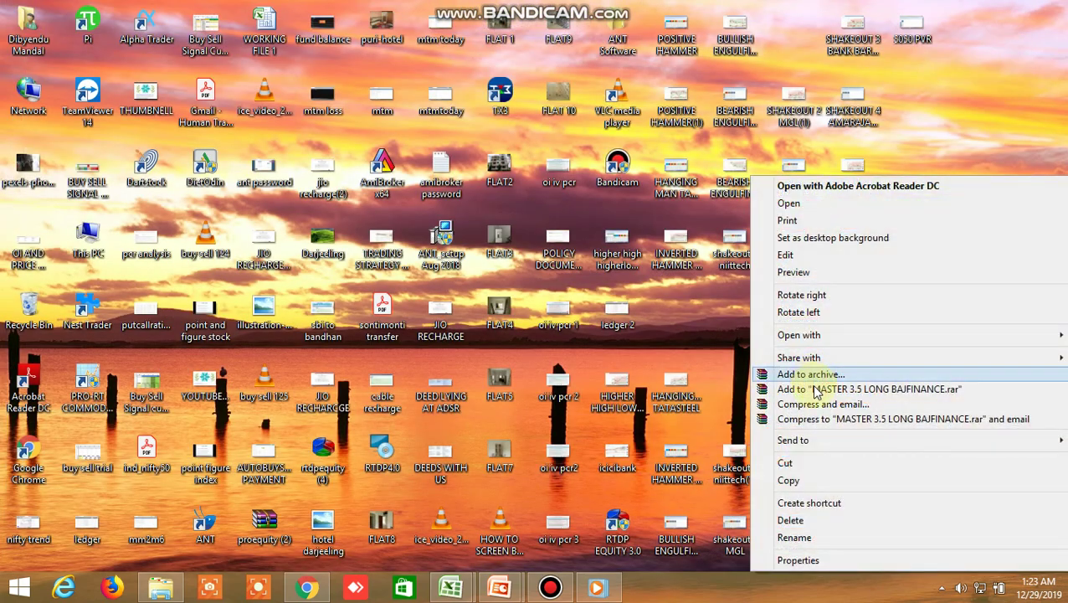
pyautogui.moveTo(808, 336)
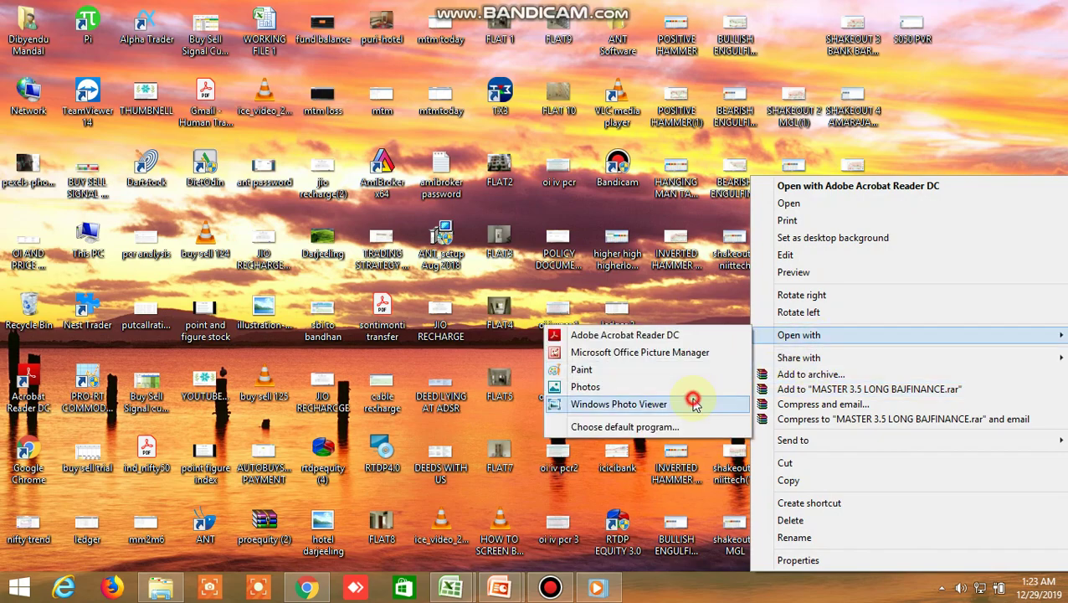
pyautogui.click(694, 402)
pyautogui.click(1055, 7)
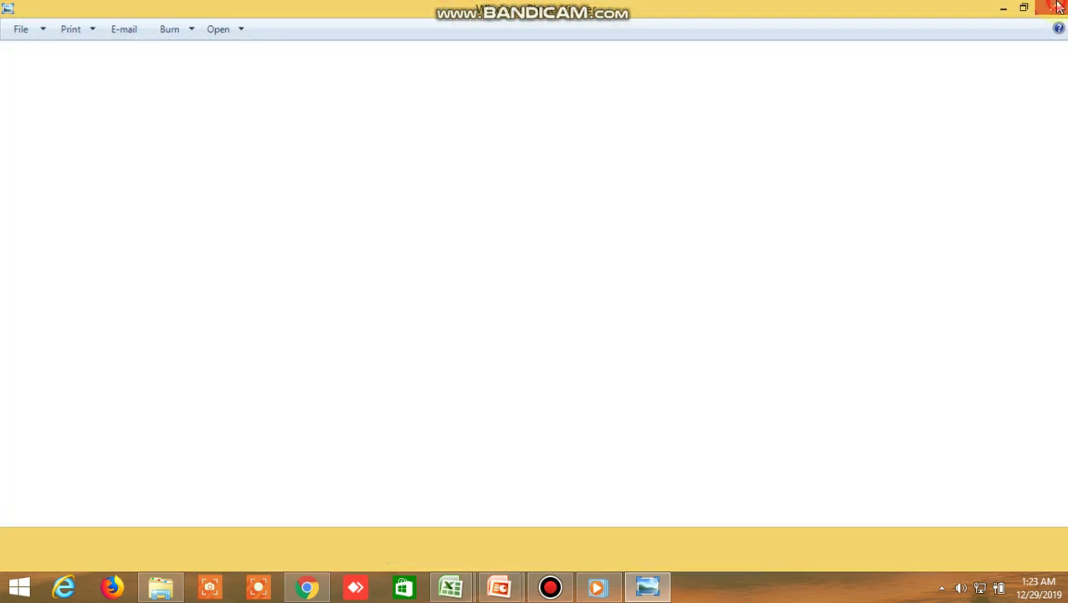
pyautogui.rightClick(805, 390)
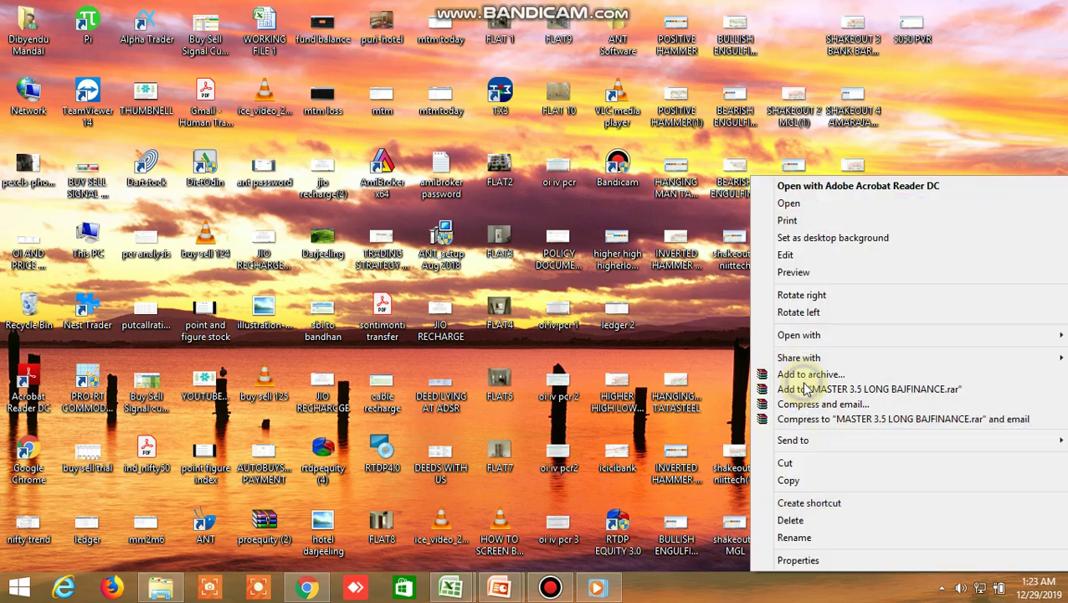
pyautogui.click(924, 151)
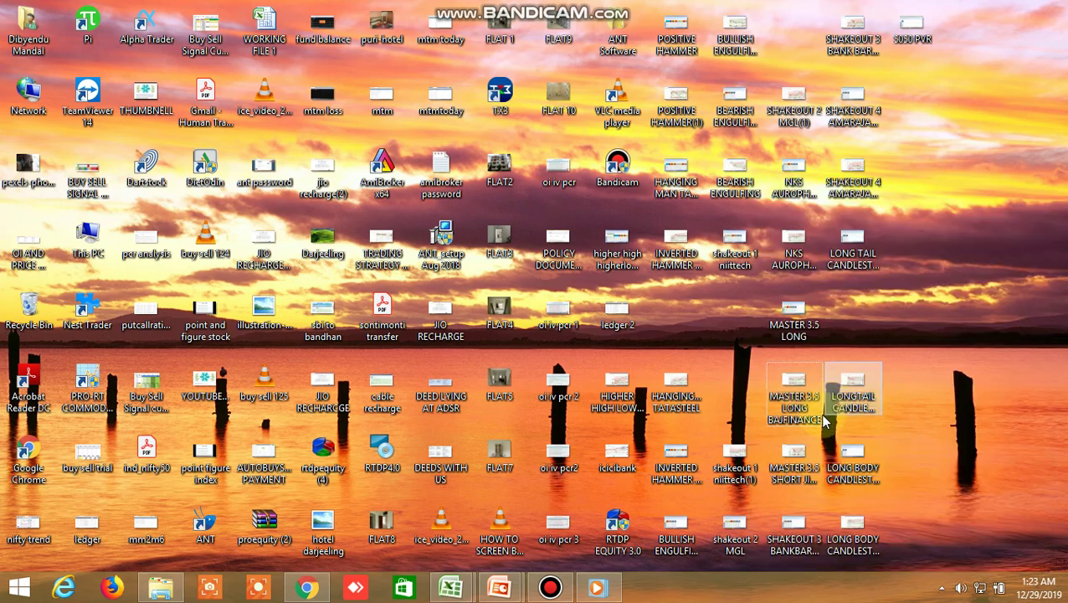
# View the "MASTER 3.5 SHORT JINDALSTEL" chart twice in Windows Photo Viewer, closing it each time.
pyautogui.rightClick(799, 441)
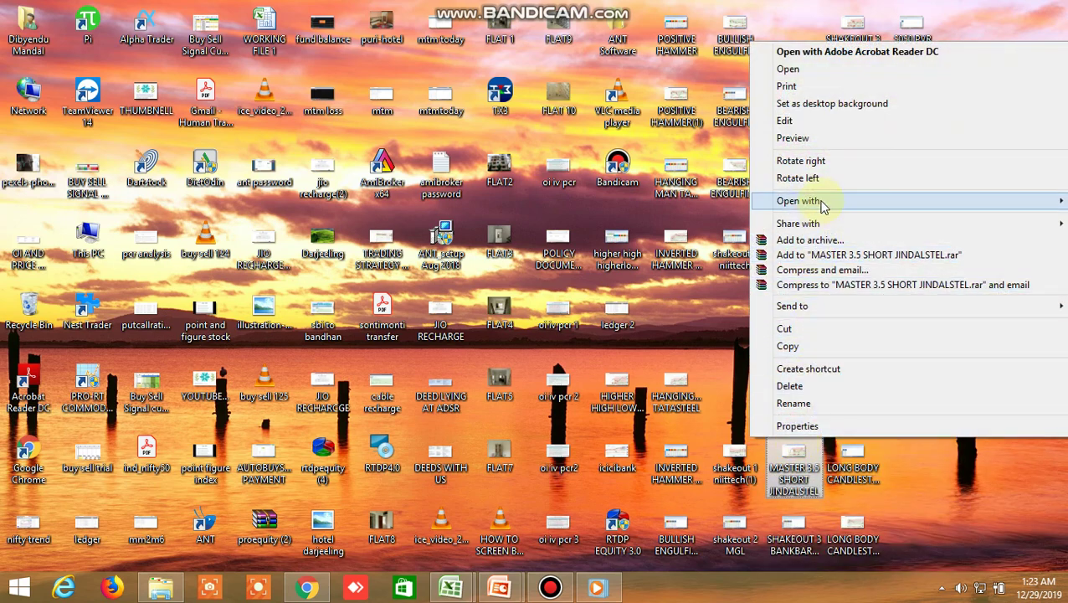
pyautogui.moveTo(800, 201)
pyautogui.click(689, 272)
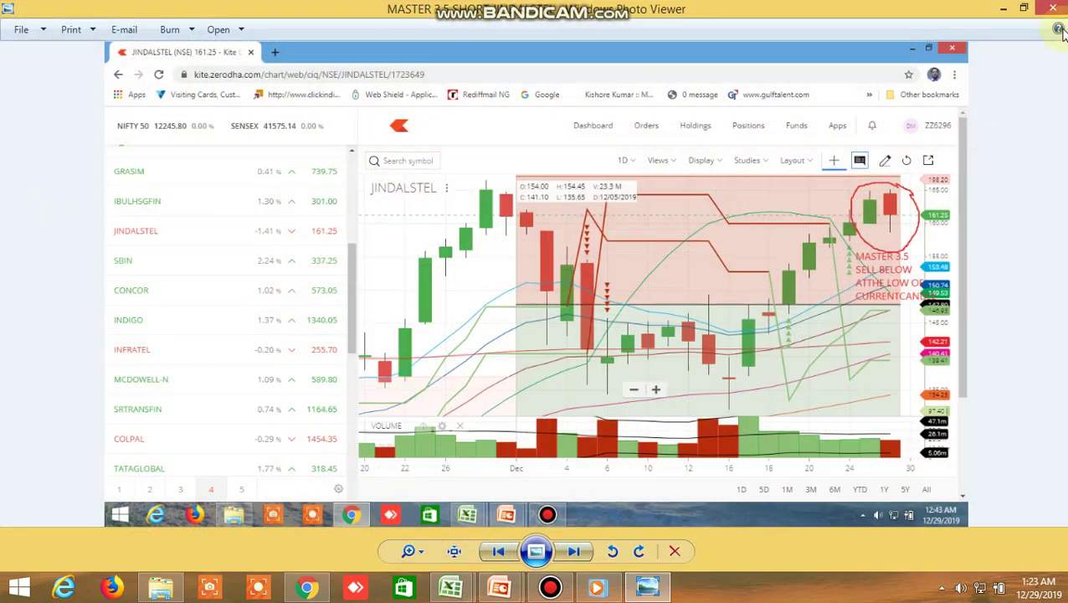
pyautogui.click(1054, 8)
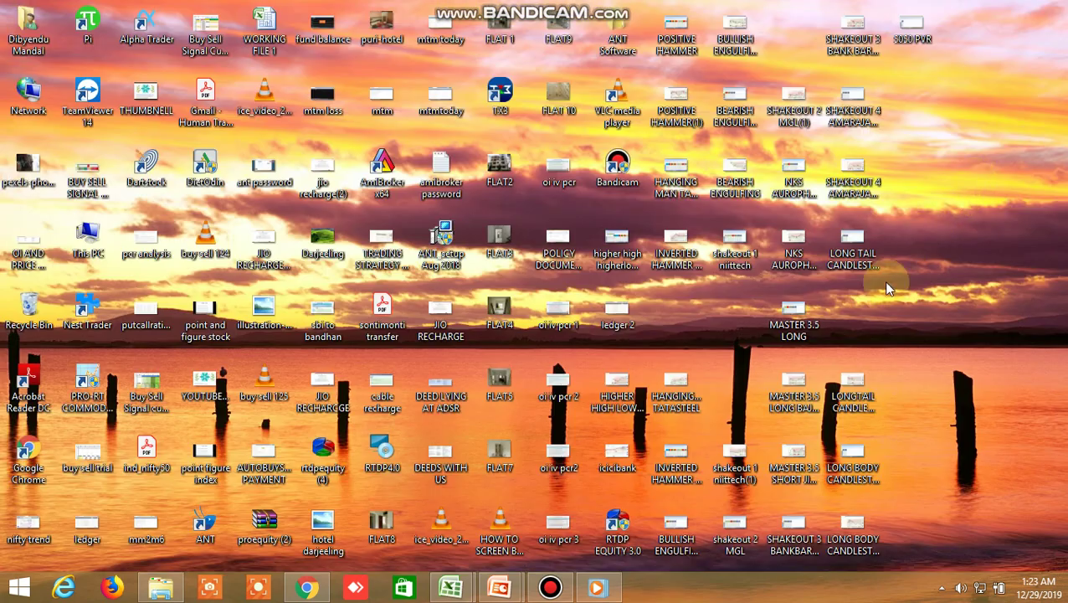
pyautogui.rightClick(816, 441)
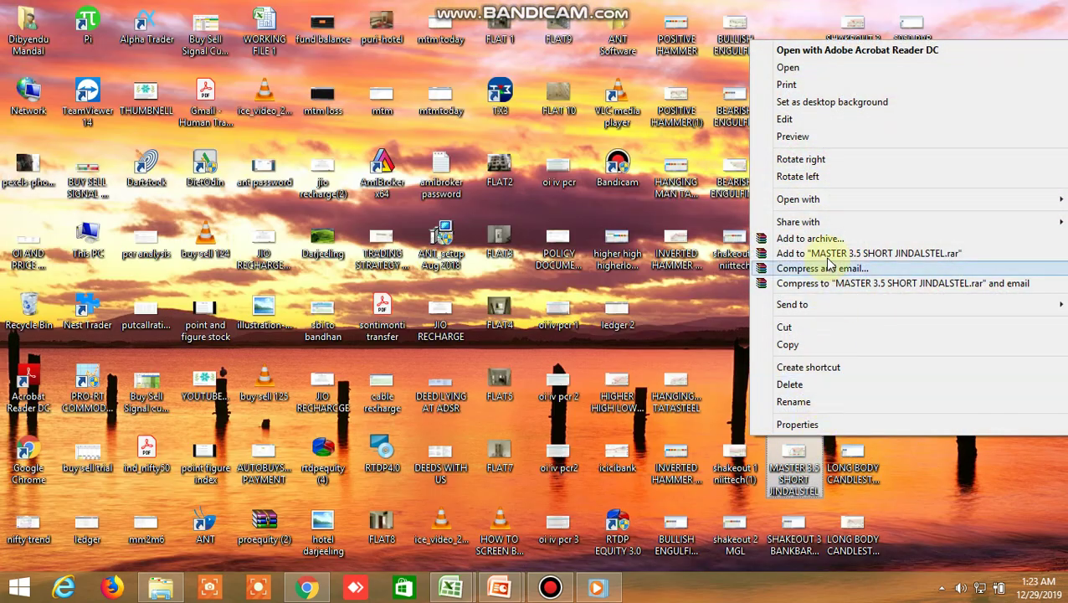
pyautogui.moveTo(830, 200)
pyautogui.click(698, 268)
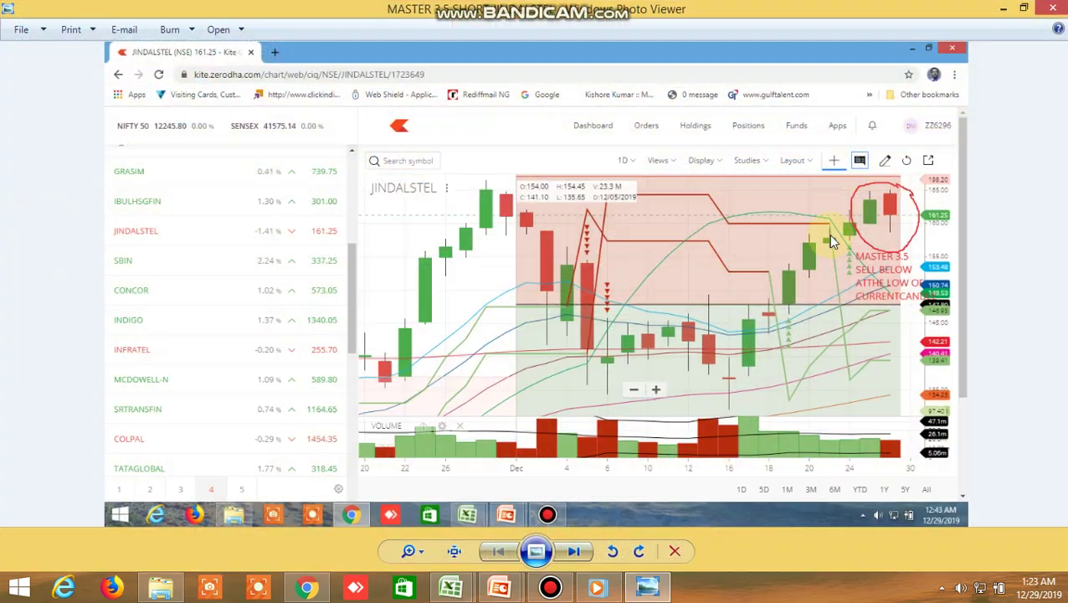
pyautogui.click(1054, 9)
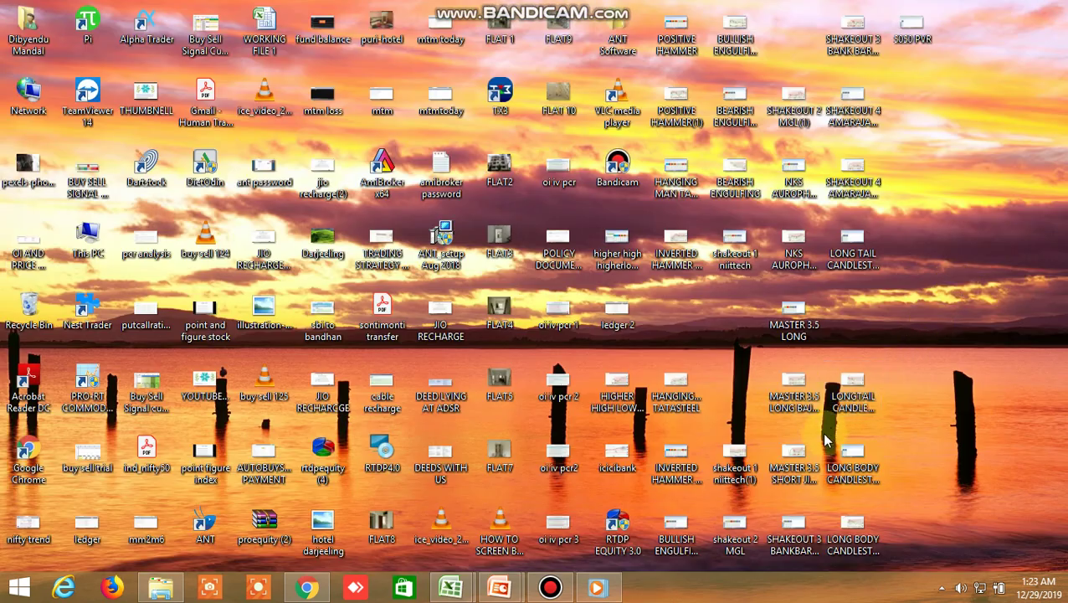
# View the "SHAKEOUT 3 BANKBARODA" screener image and the "SHAKEOUT 3 BANK BARODA" image in Windows Photo Viewer, closing each one.
pyautogui.rightClick(806, 515)
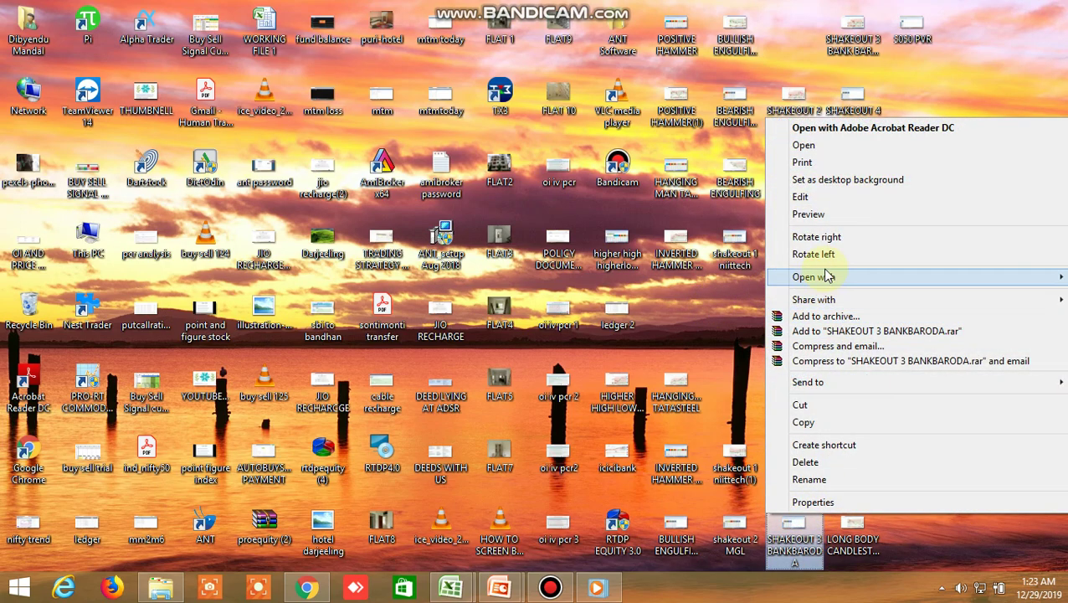
pyautogui.moveTo(797, 288)
pyautogui.click(634, 346)
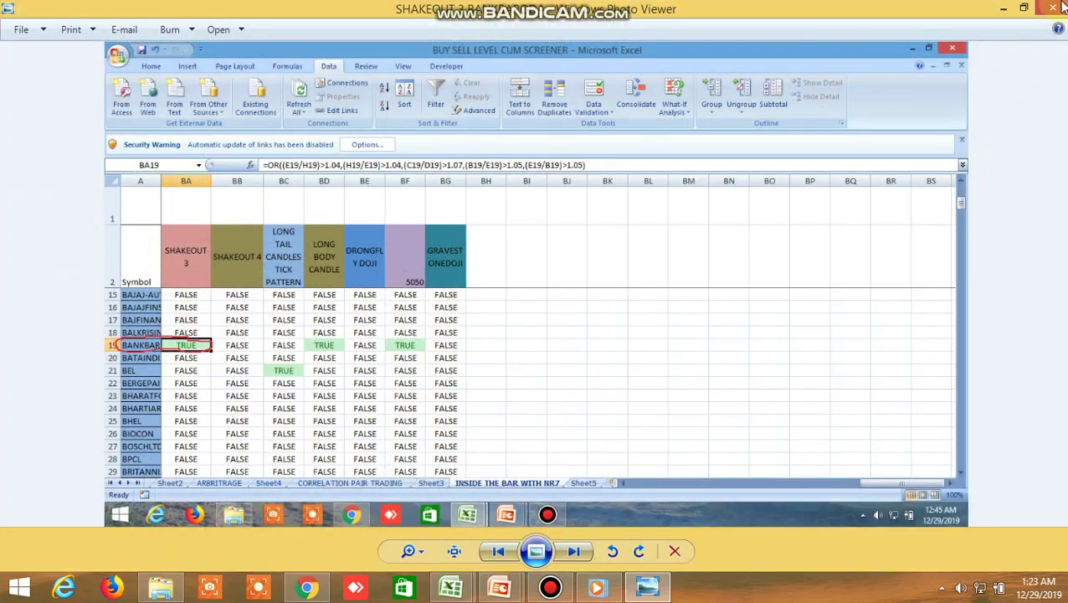
pyautogui.click(1053, 7)
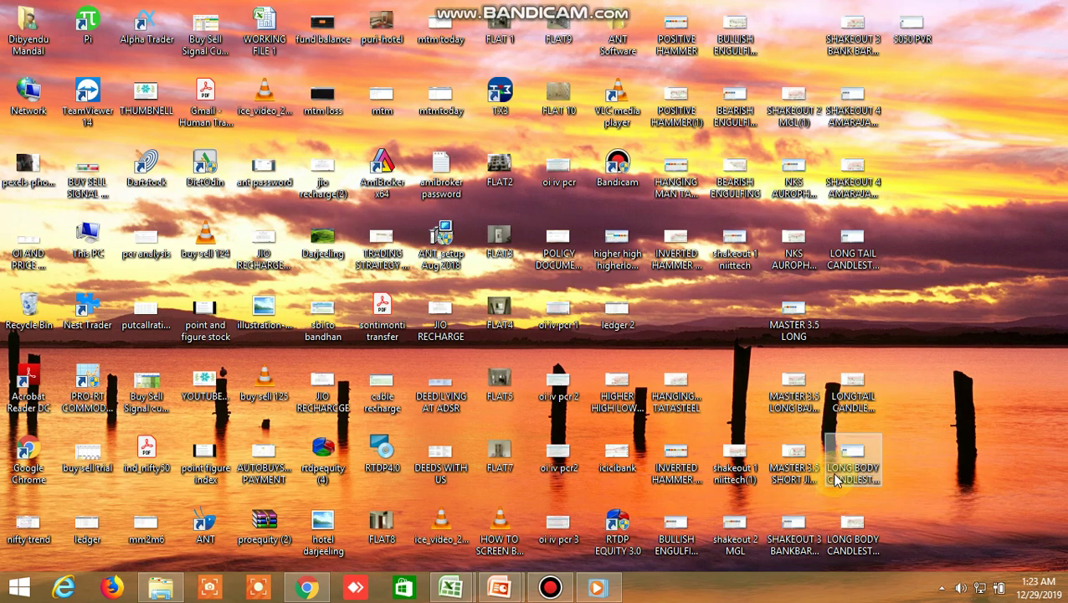
pyautogui.rightClick(873, 52)
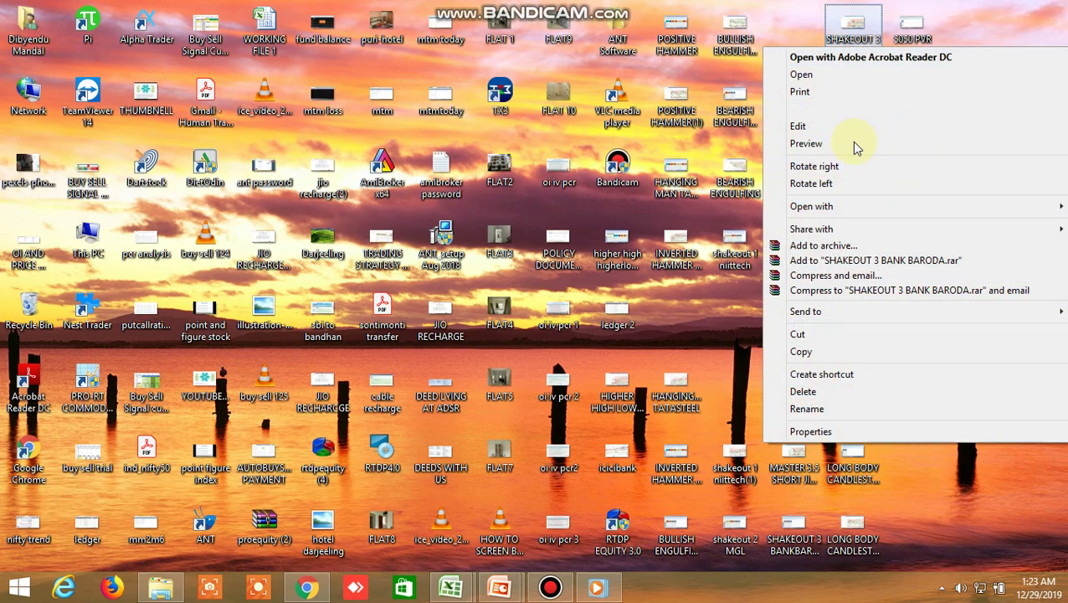
pyautogui.moveTo(832, 212)
pyautogui.click(693, 275)
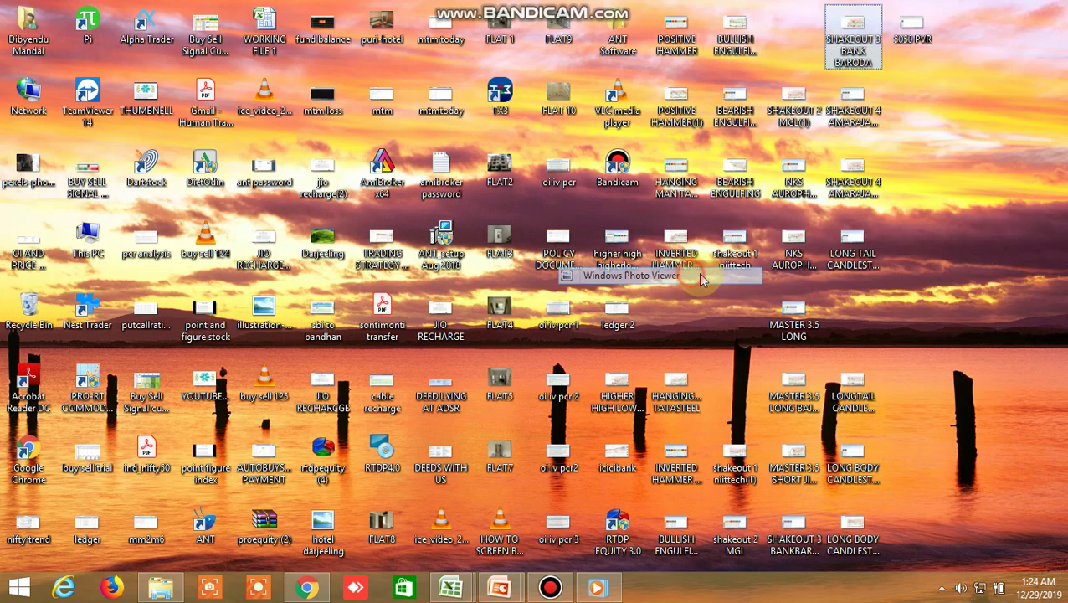
pyautogui.click(1058, 12)
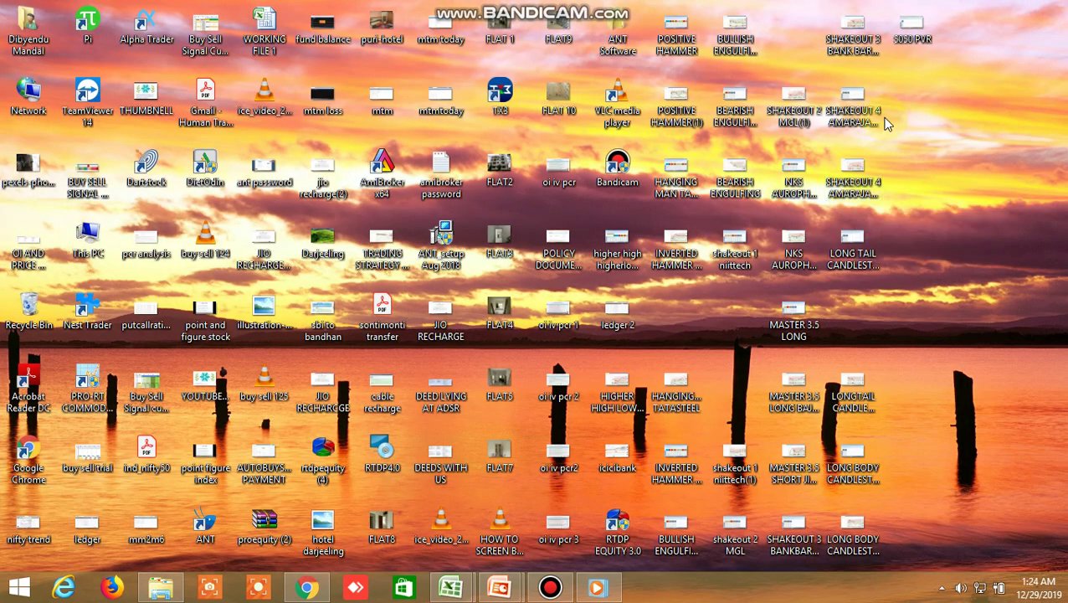
# View the "SHAKEOUT 4 AMARAJABAT" screener image and the "SHAKEOUT 4 AMARAJABAT(1)" chart in Windows Photo Viewer, closing each one.
pyautogui.rightClick(863, 124)
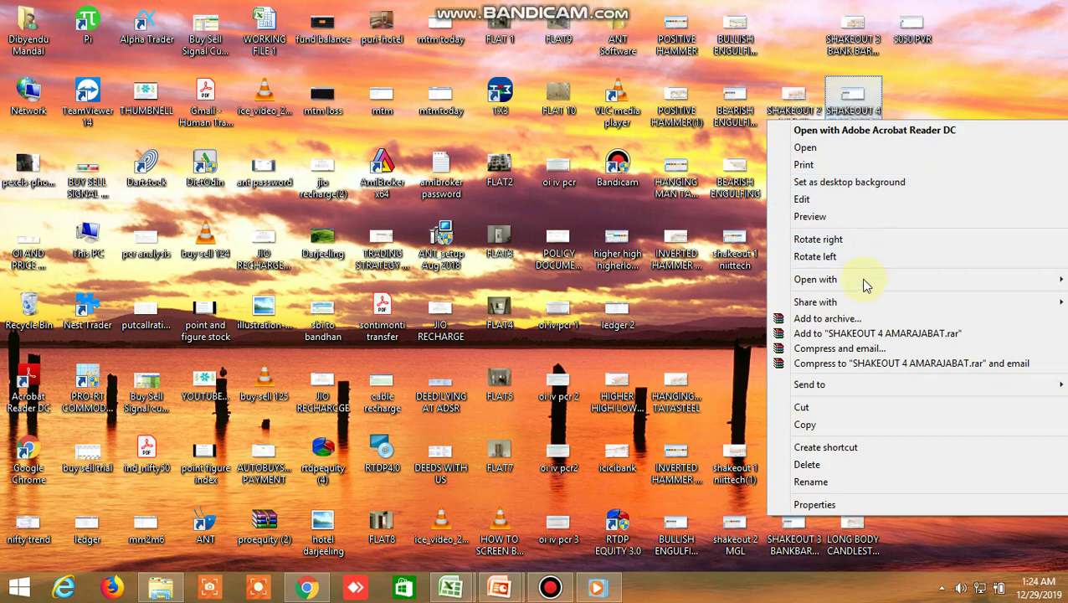
pyautogui.moveTo(779, 285)
pyautogui.click(683, 342)
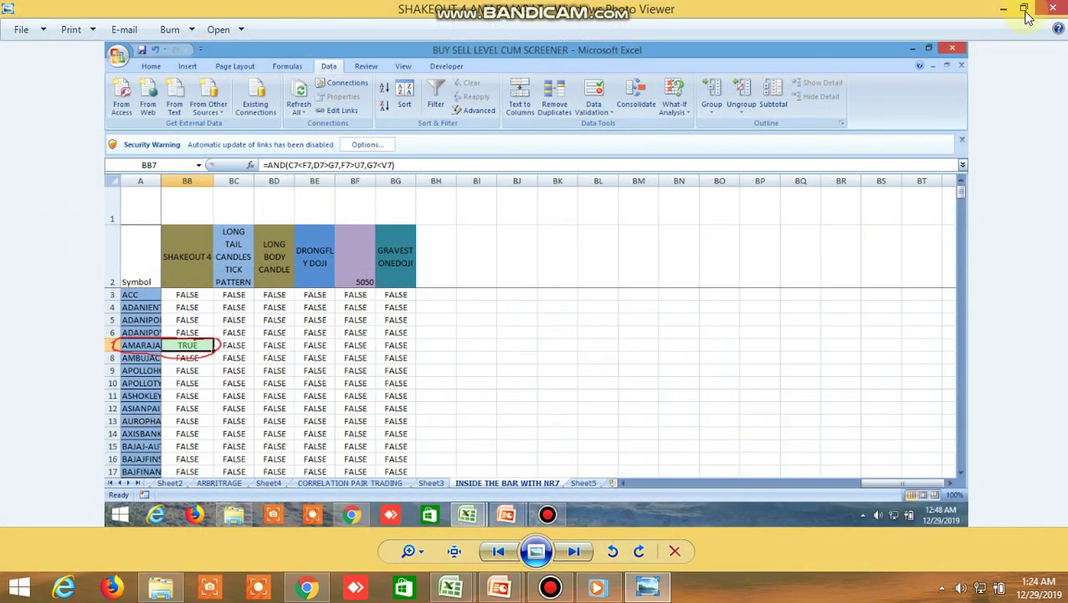
pyautogui.click(1053, 7)
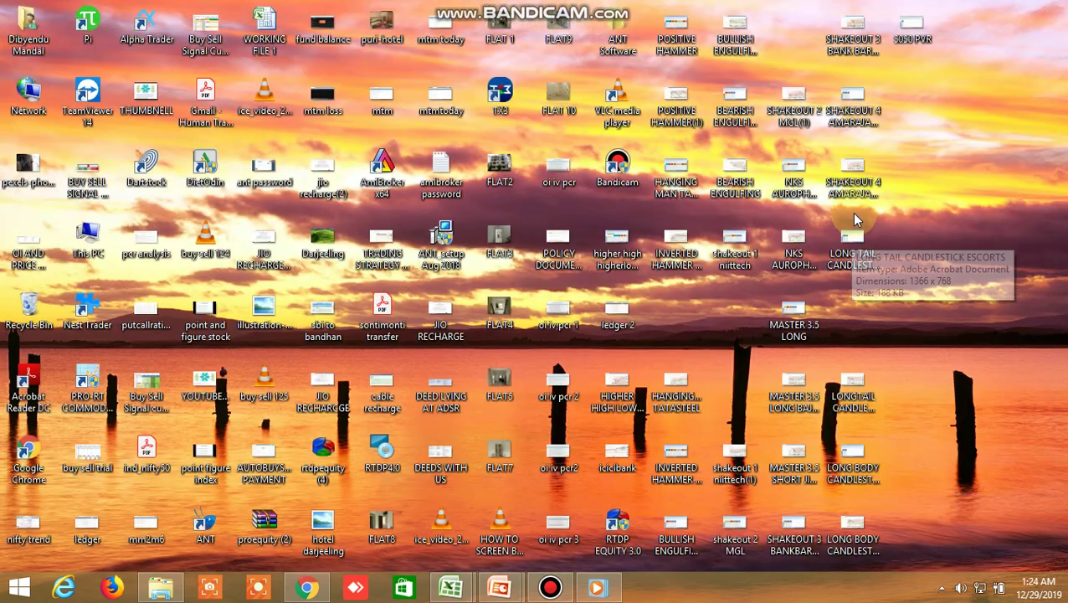
pyautogui.rightClick(858, 194)
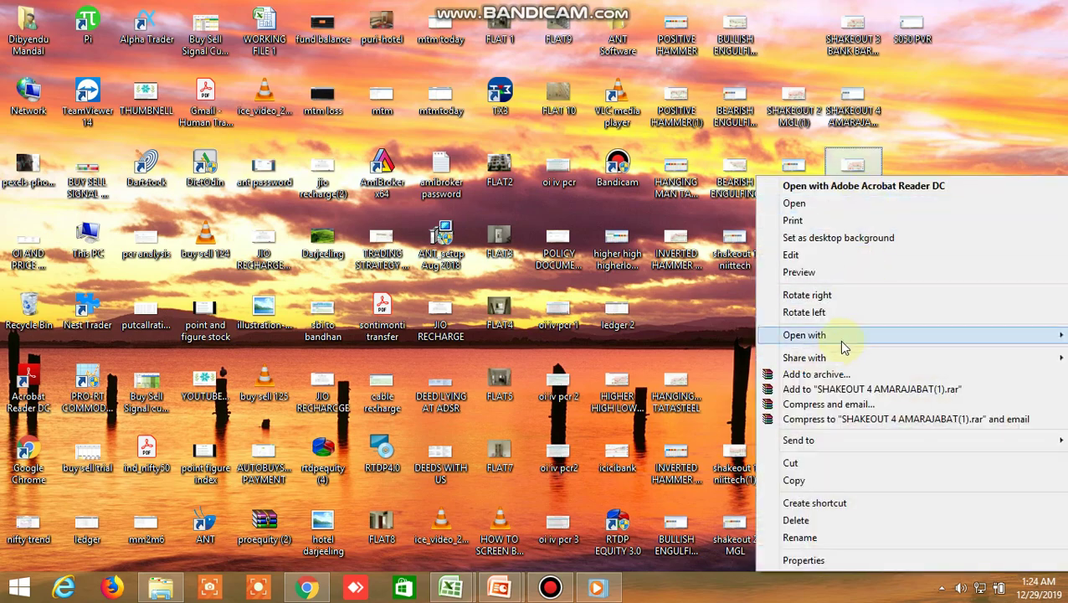
pyautogui.moveTo(839, 340)
pyautogui.click(679, 405)
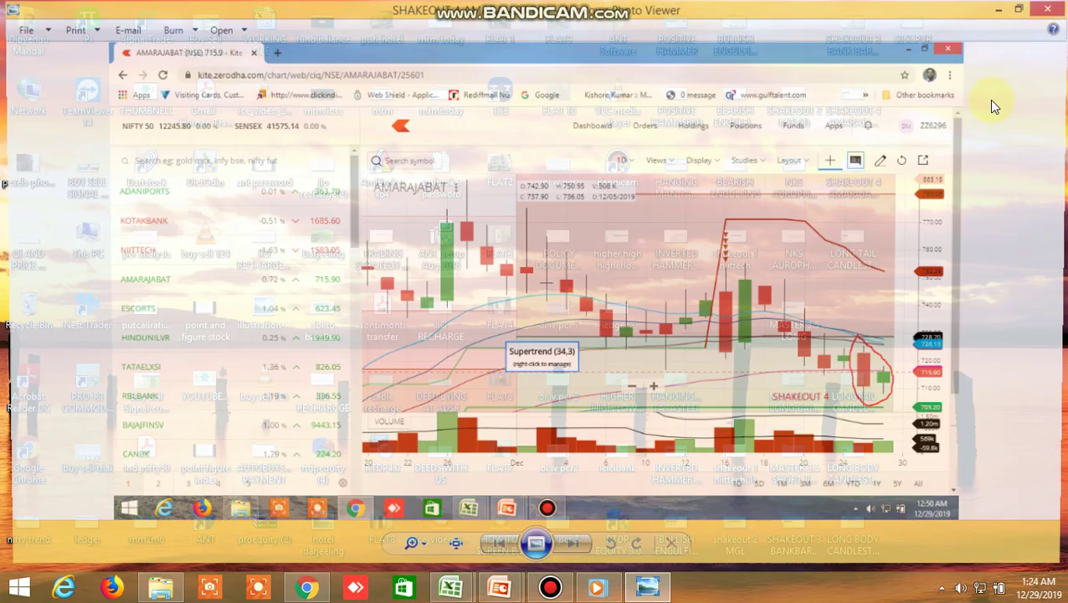
pyautogui.click(1053, 7)
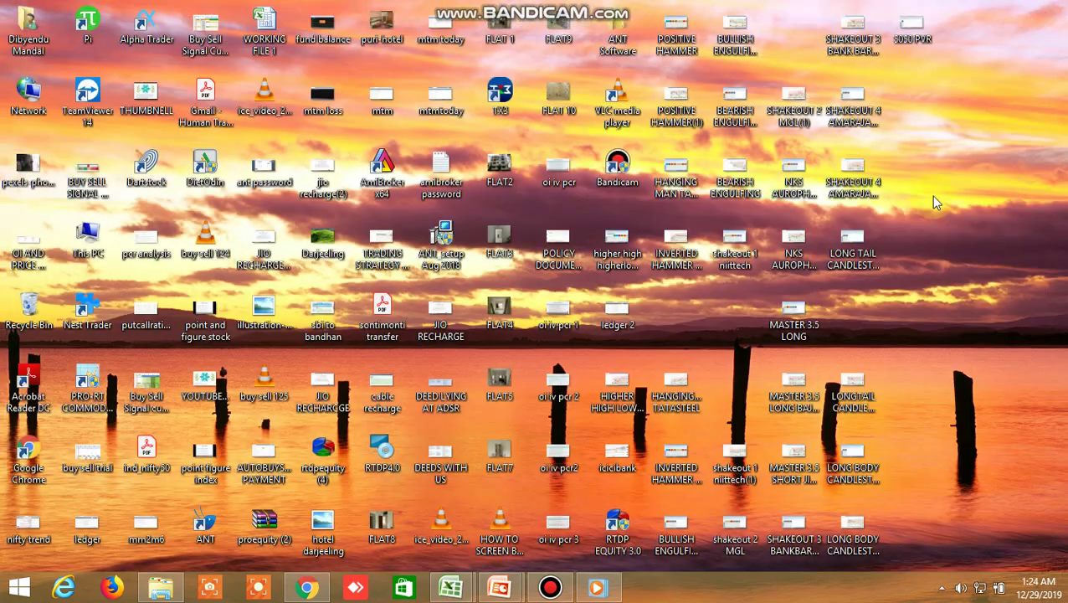
# View the "LONG TAIL CANDLESTICK ESCORTS" screener image and the "LONGTAIL CANDLE STICK ESCORTS" chart in Windows Photo Viewer, closing each one.
pyautogui.rightClick(846, 244)
pyautogui.moveTo(818, 336)
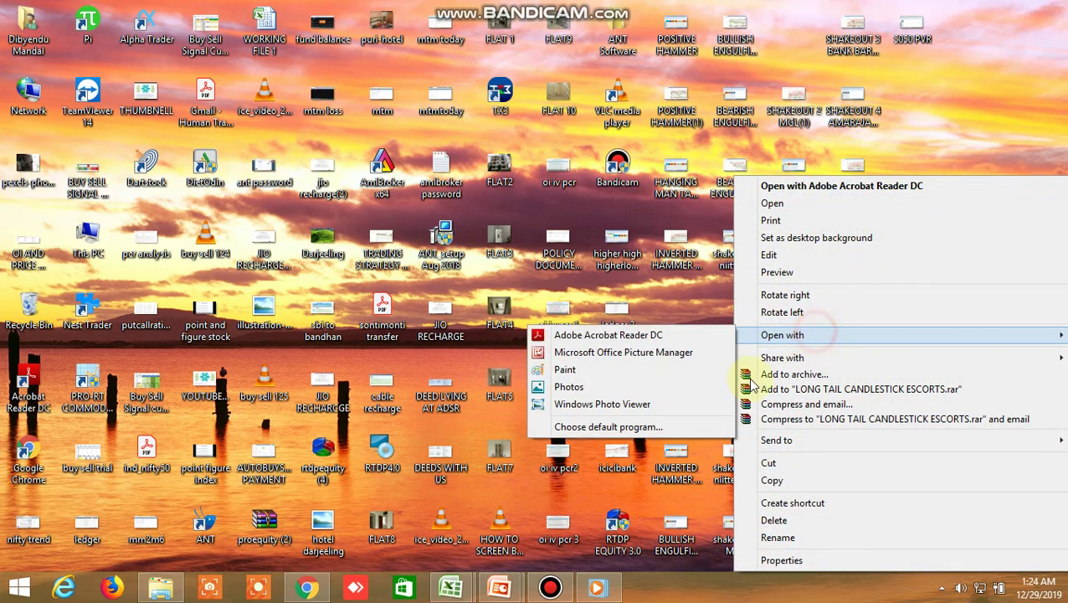
pyautogui.click(646, 406)
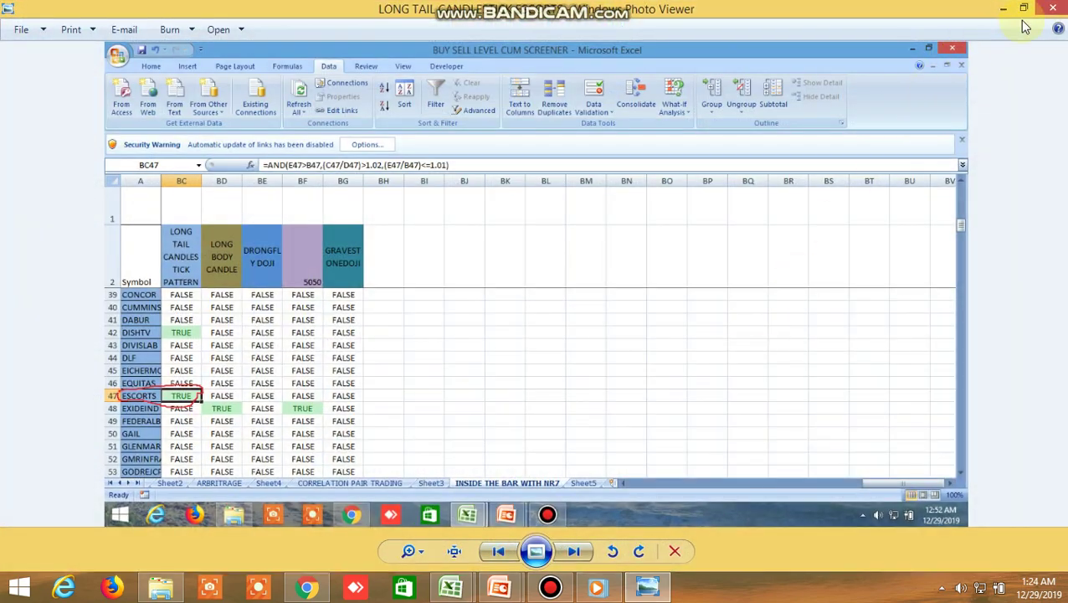
pyautogui.click(1052, 8)
pyautogui.rightClick(851, 385)
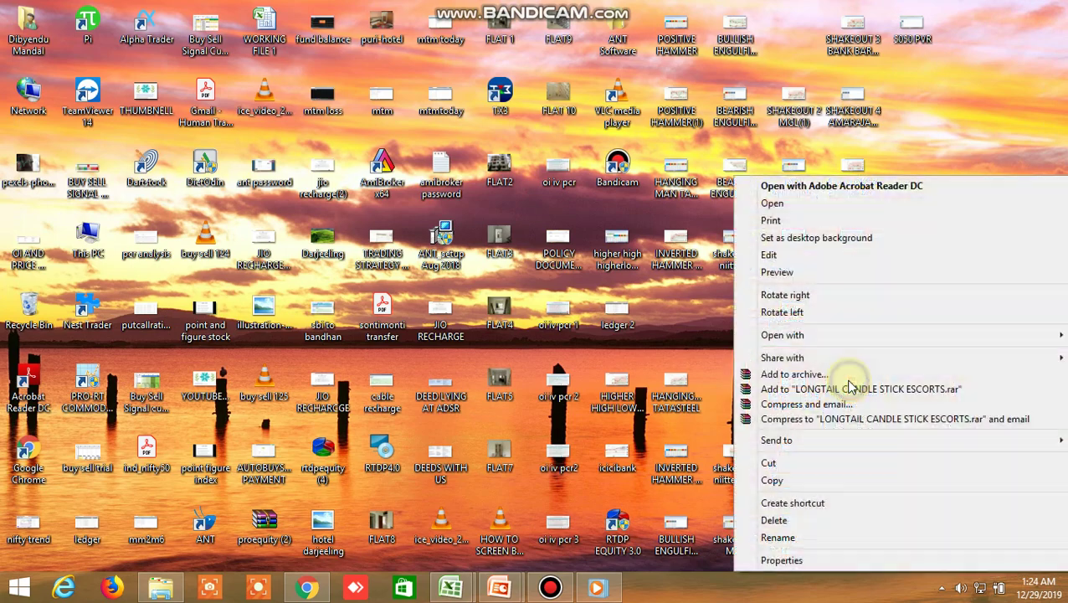
pyautogui.moveTo(816, 339)
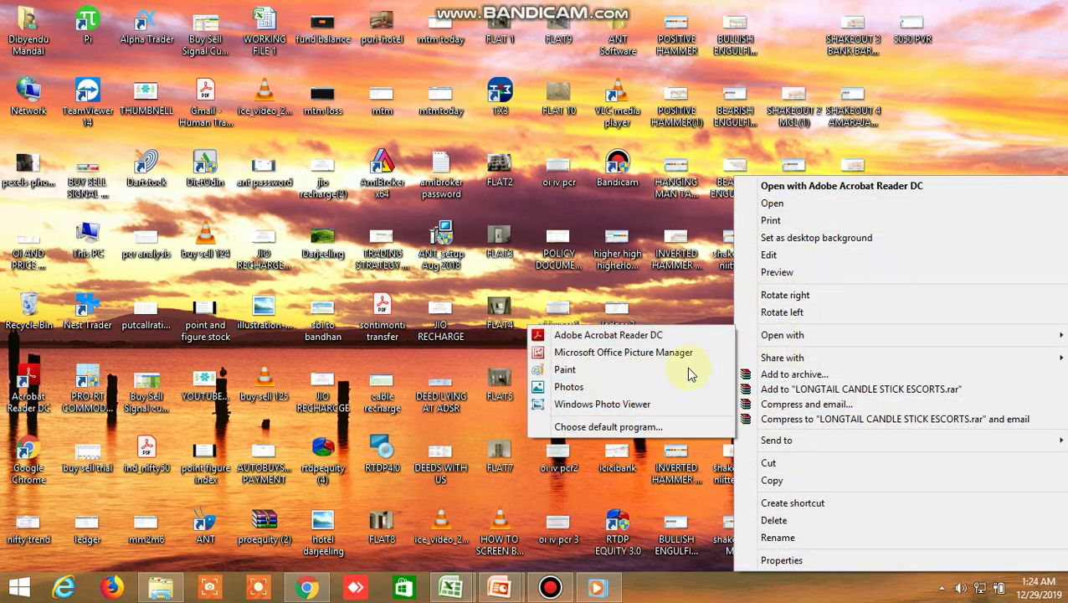
pyautogui.click(662, 403)
pyautogui.click(1045, 12)
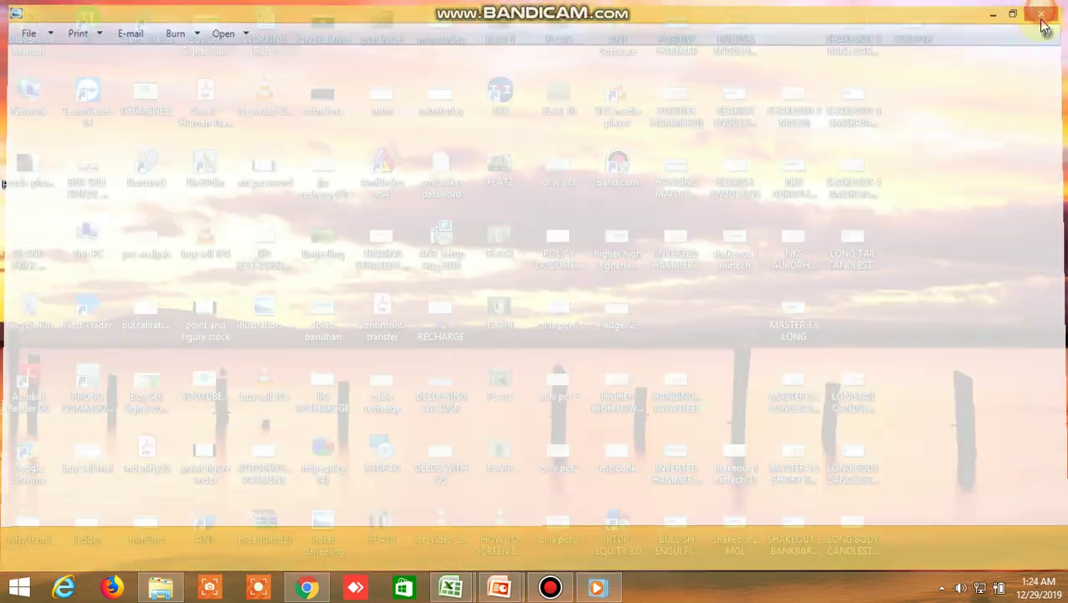
# View the "LONGTAIL CANDLE STICK ESCORTS" chart two more times in Windows Photo Viewer, closing it each time.
pyautogui.rightClick(835, 385)
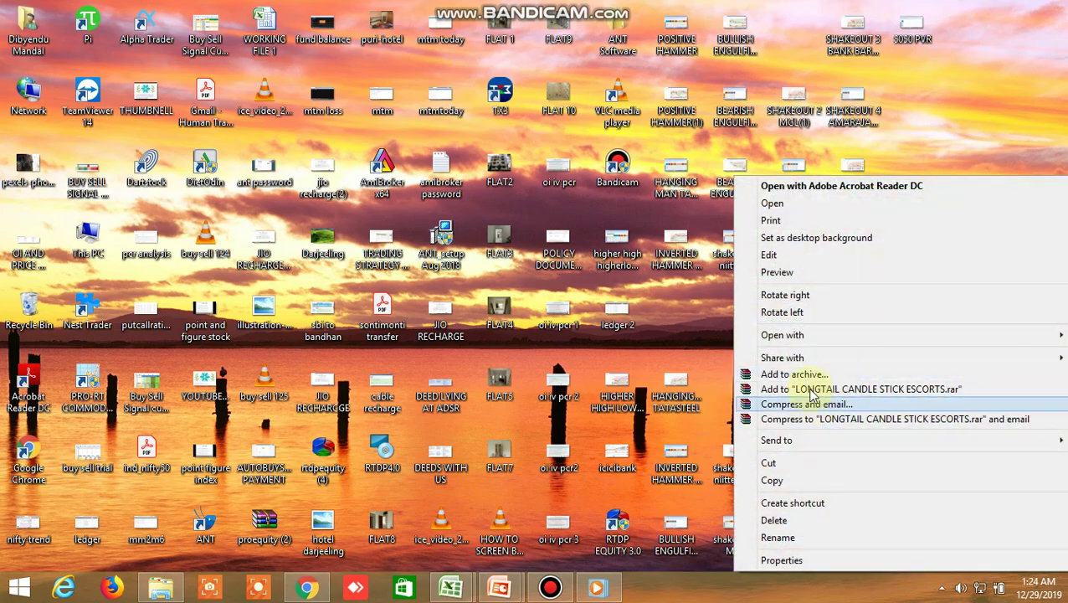
pyautogui.moveTo(804, 335)
pyautogui.click(650, 410)
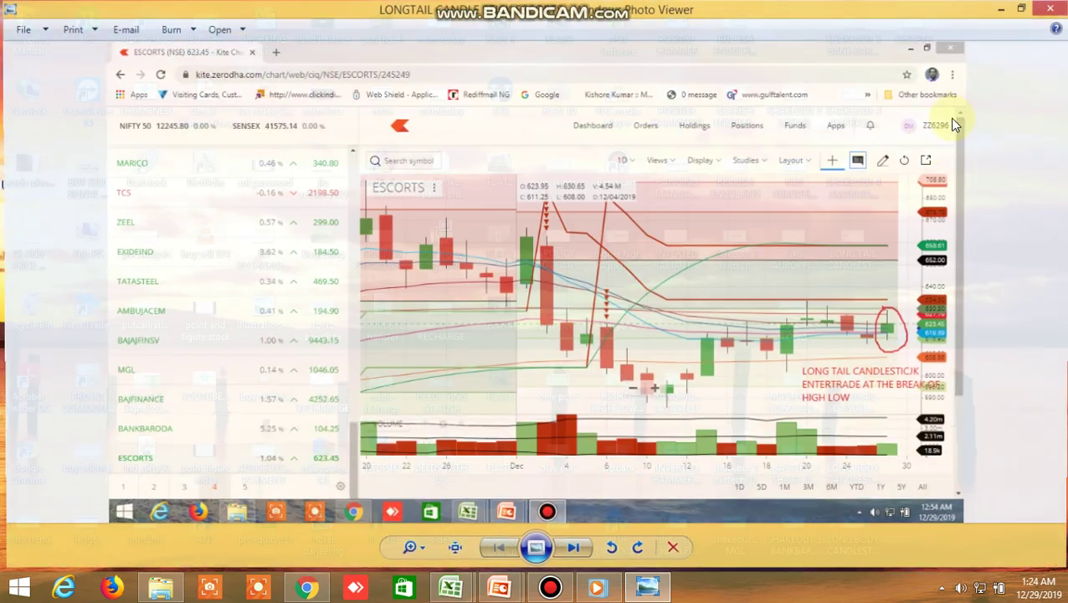
pyautogui.click(1060, 8)
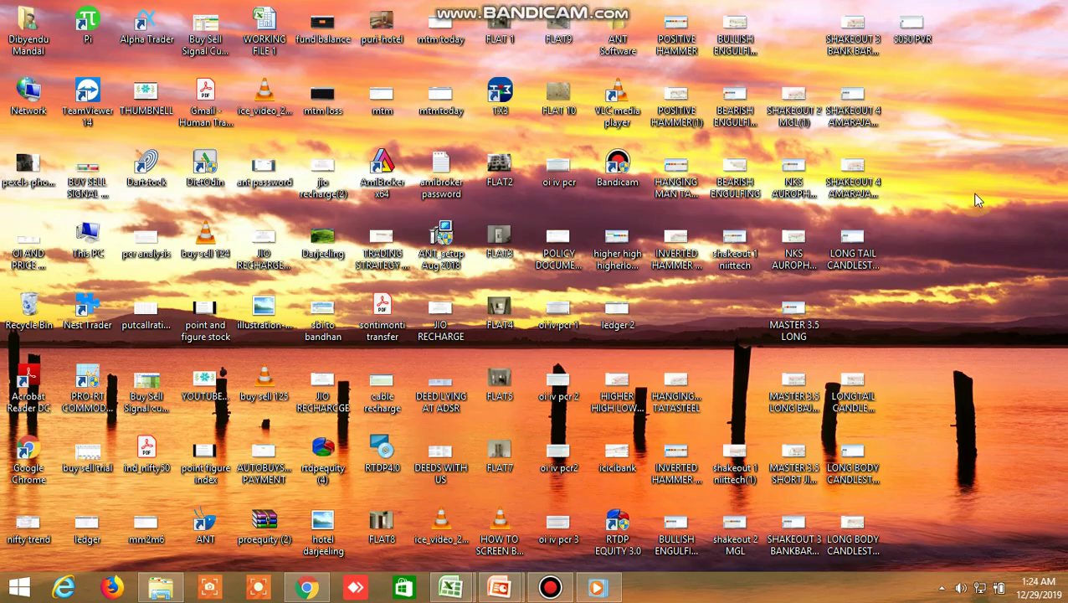
pyautogui.rightClick(862, 410)
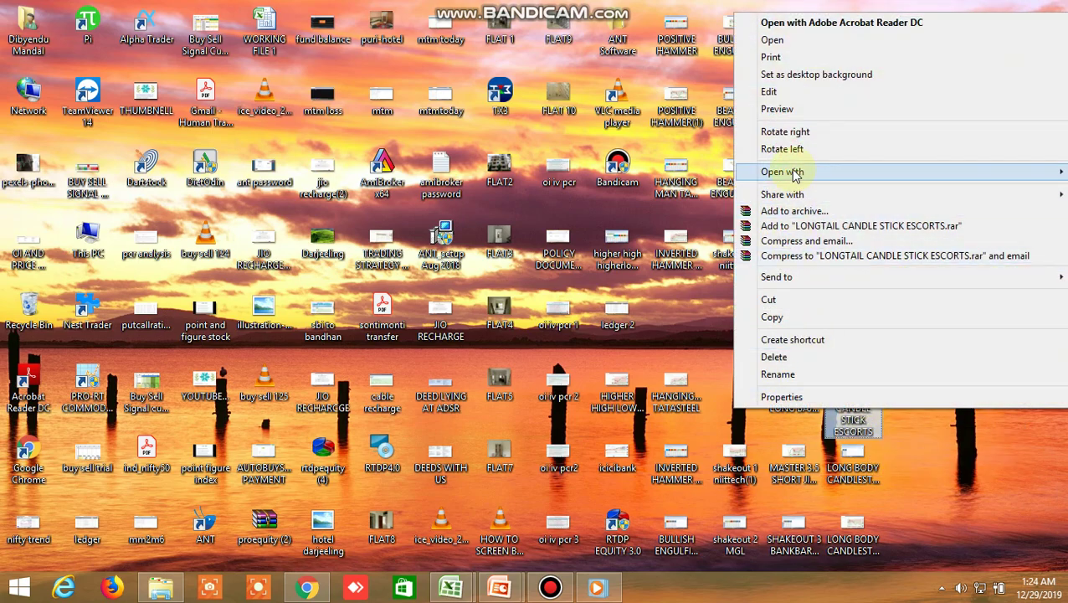
pyautogui.moveTo(799, 171)
pyautogui.click(699, 241)
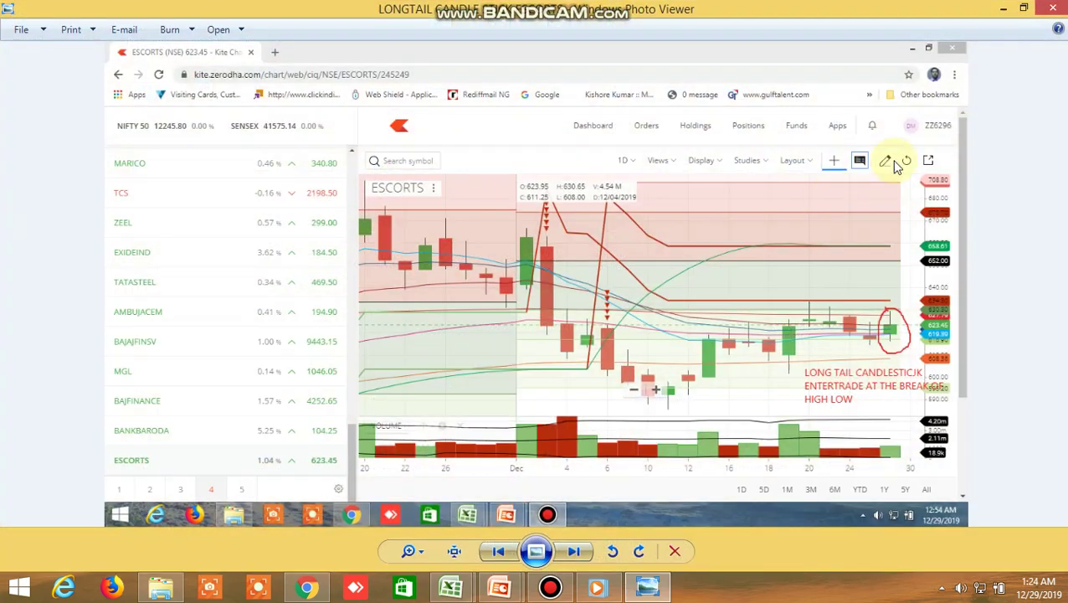
pyautogui.click(1048, 8)
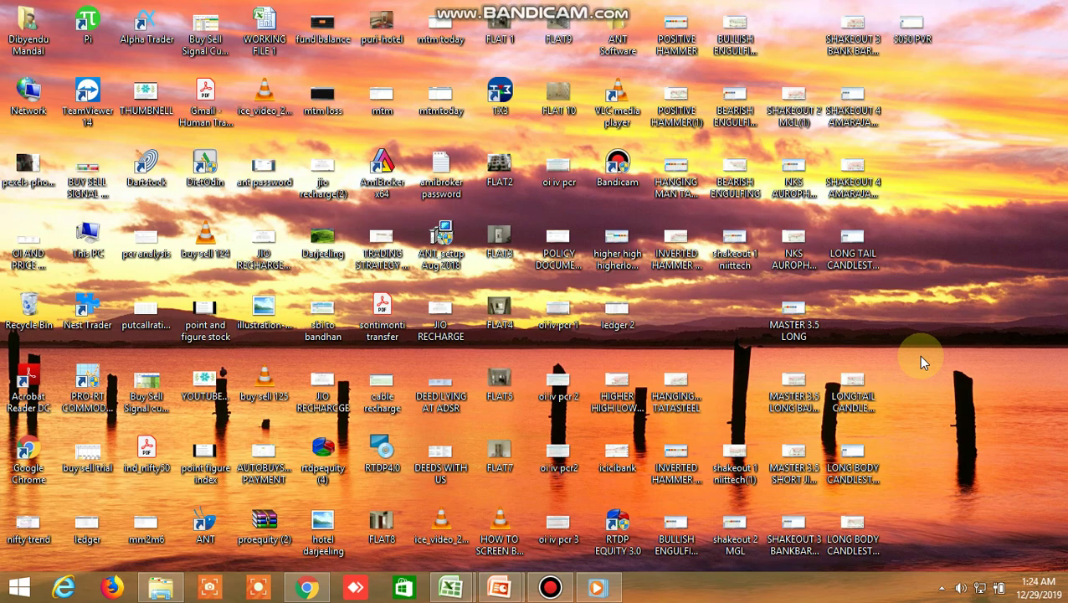
# View the "LONG BODY CANDLESTICK" screener image and the "LONG BODY CANDLESTICK EXIDEIND" chart in Windows Photo Viewer, closing each one.
pyautogui.rightClick(848, 474)
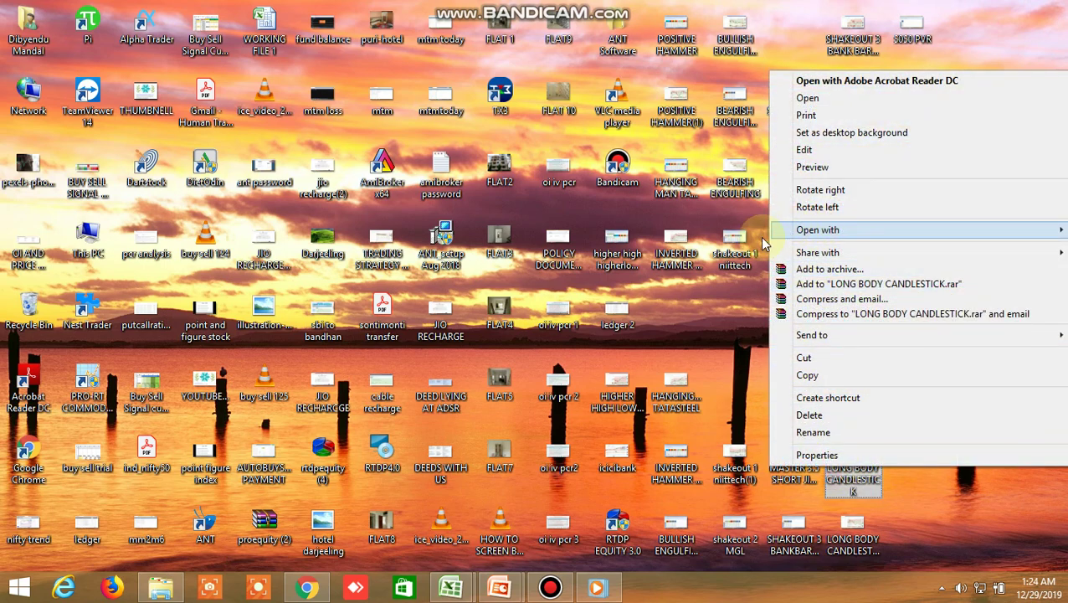
pyautogui.moveTo(787, 229)
pyautogui.click(690, 299)
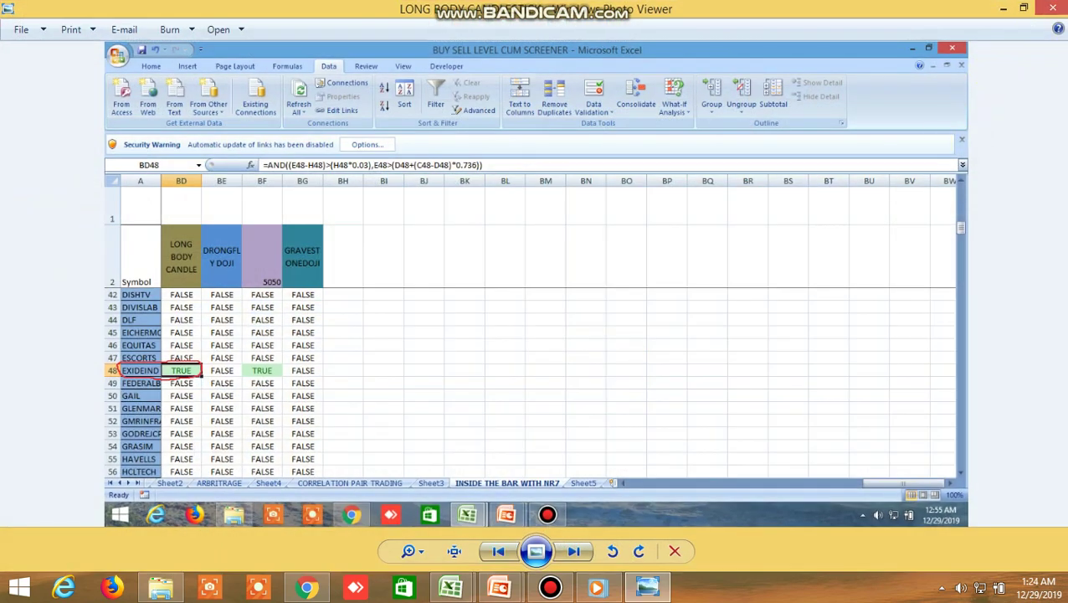
pyautogui.click(1055, 9)
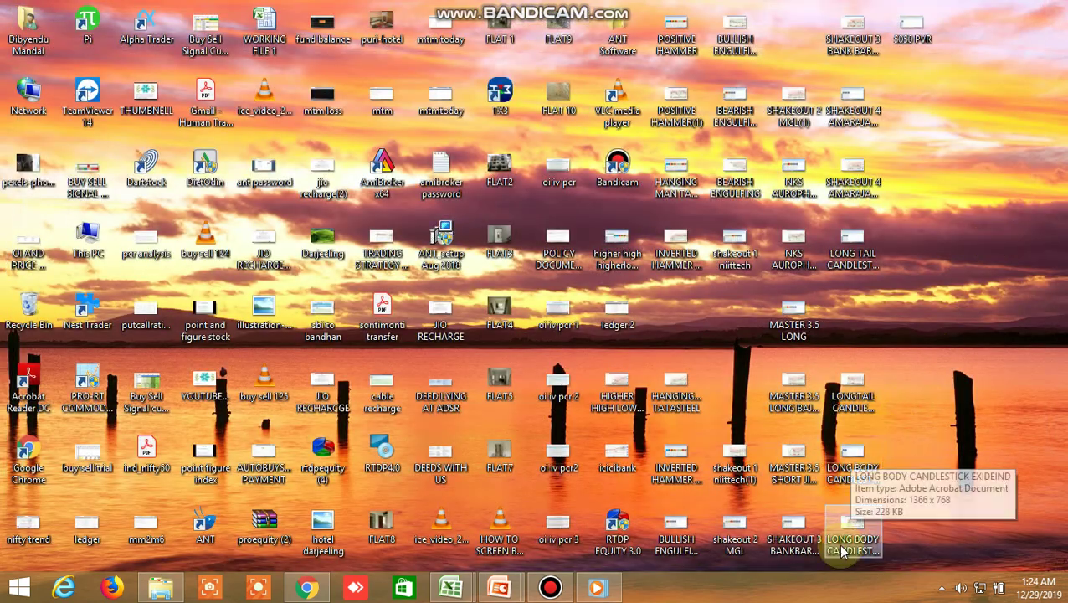
pyautogui.rightClick(846, 546)
pyautogui.moveTo(760, 304)
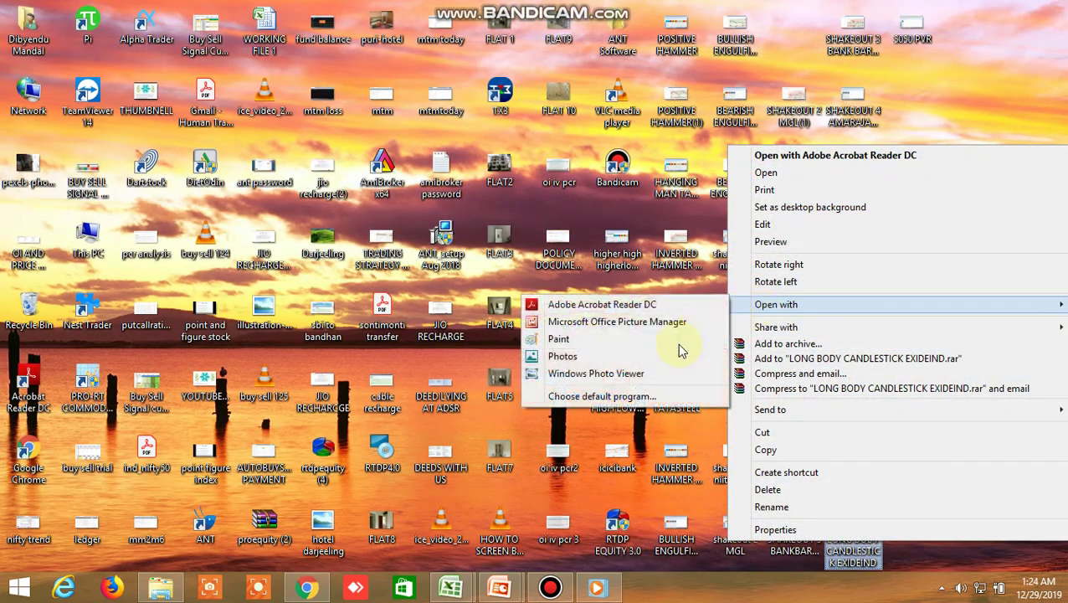
pyautogui.click(596, 373)
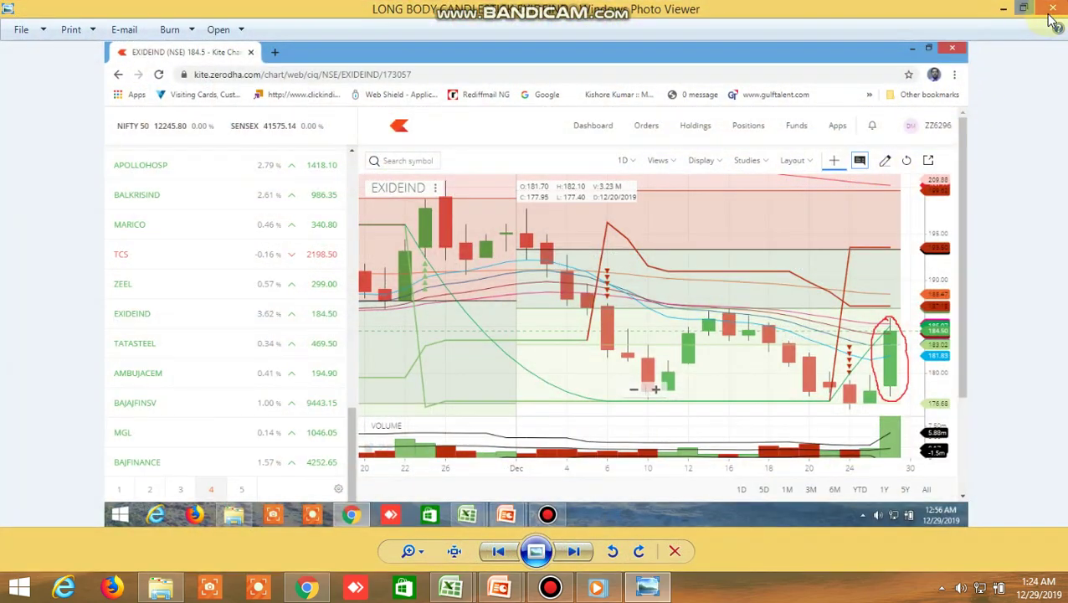
pyautogui.click(1053, 10)
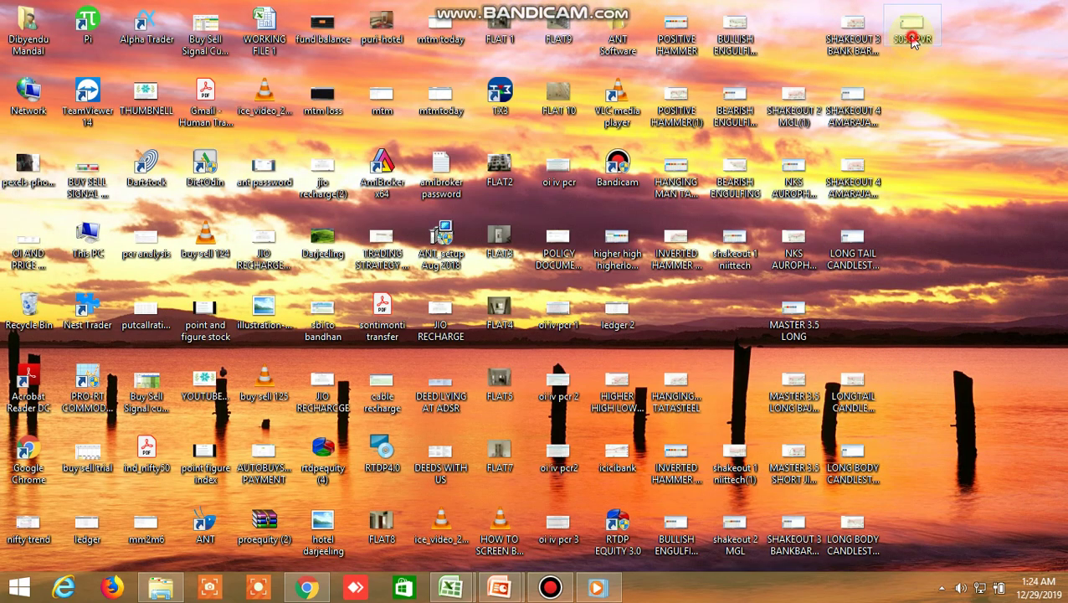
# View the "5050 PVR" screener image in Windows Photo Viewer and close it.
pyautogui.rightClick(911, 40)
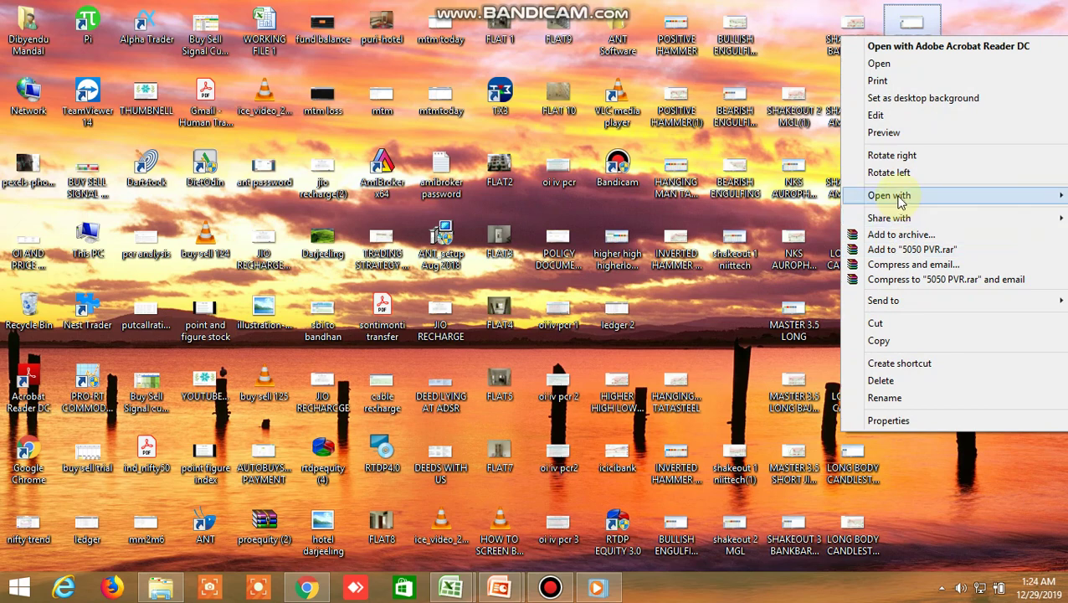
pyautogui.moveTo(900, 201)
pyautogui.click(779, 265)
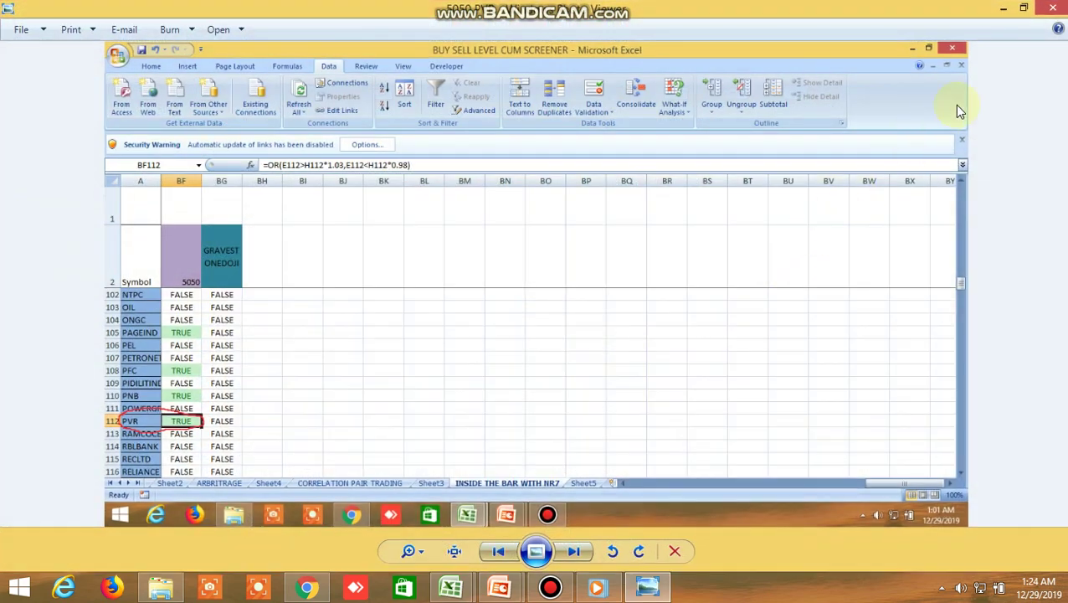
pyautogui.click(1048, 12)
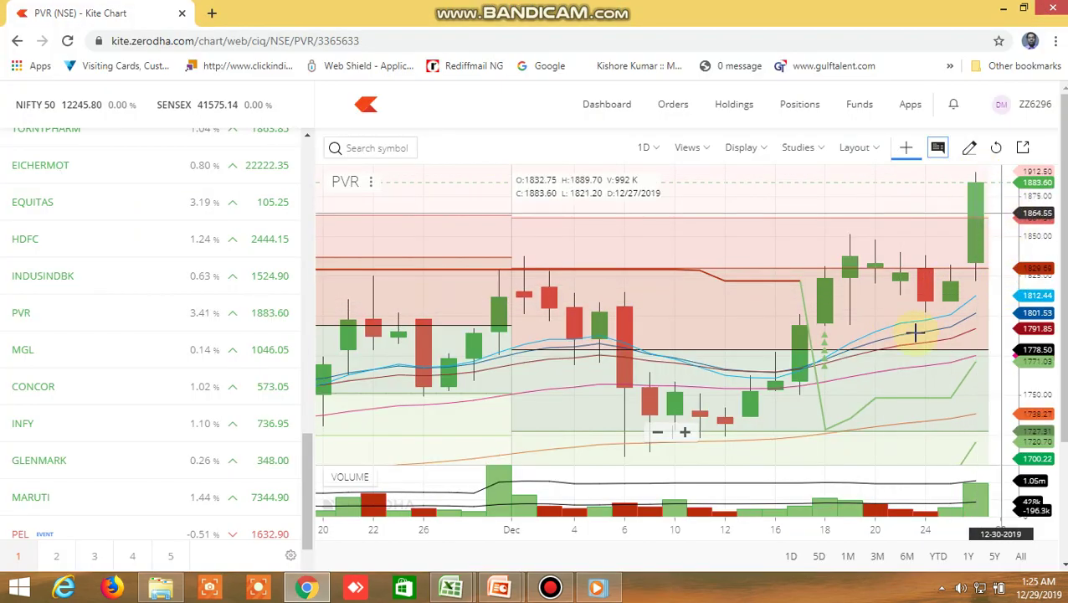
pyautogui.rightClick(608, 595)
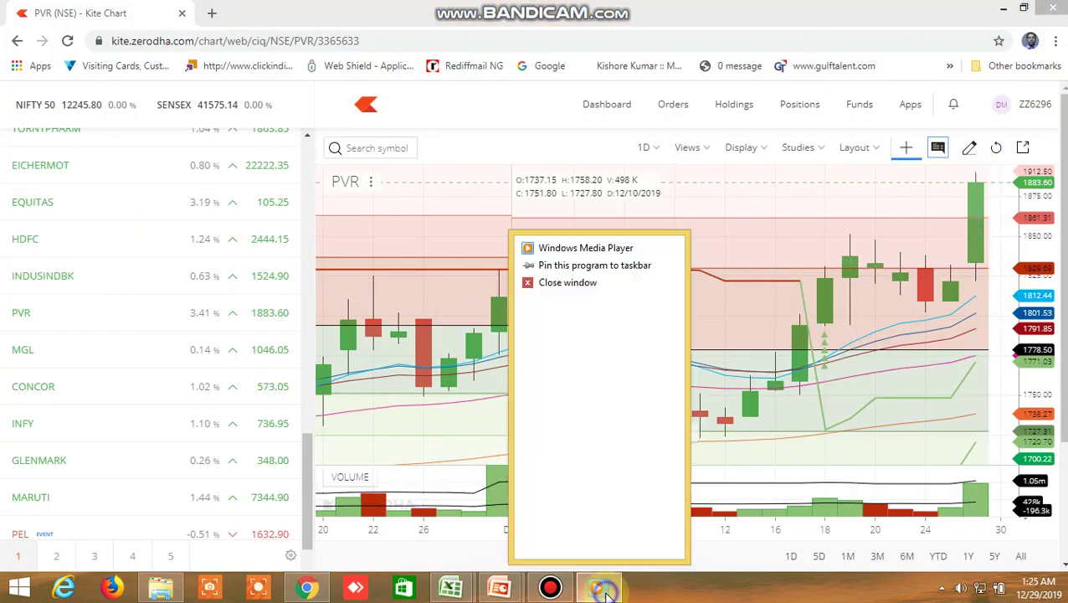
pyautogui.click(599, 266)
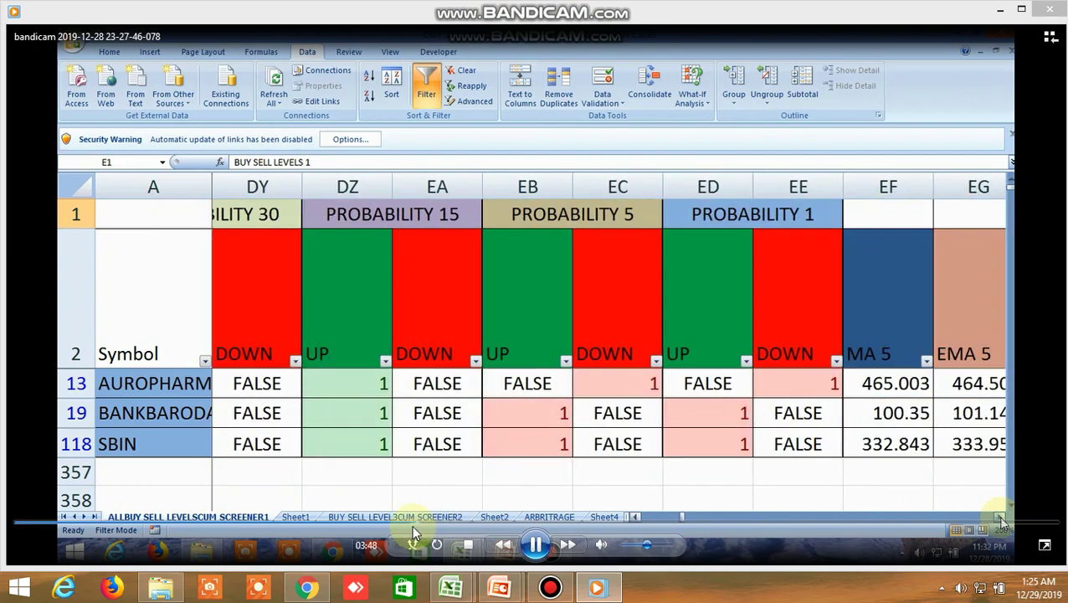
pyautogui.click(432, 523)
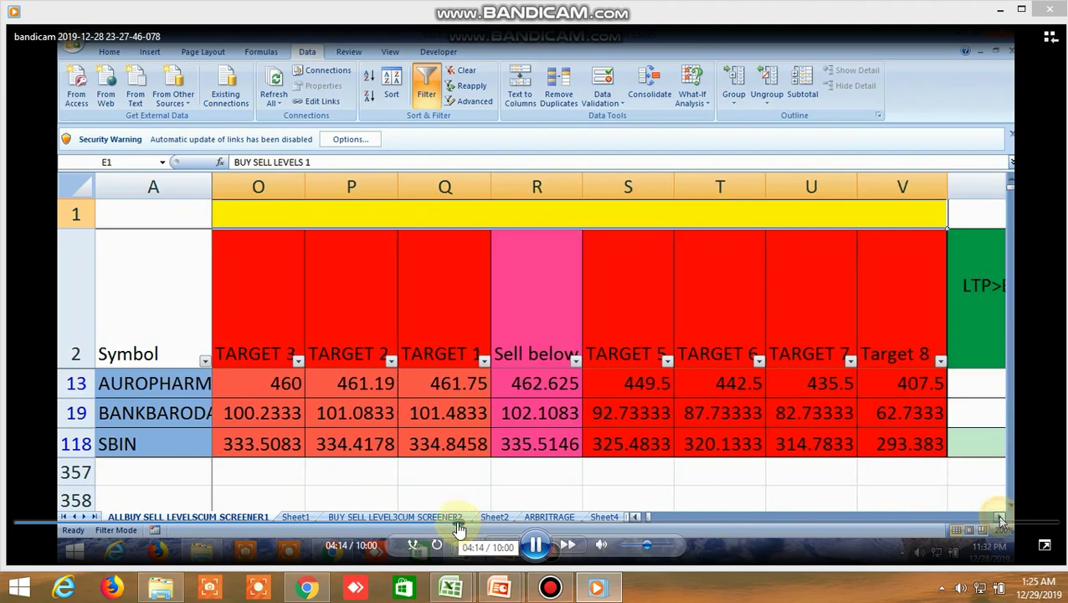
# Skip the recording ahead from 04:14 and examine the BUY SELL LEVELS 1 targets and LTP comparison columns on the ALLBUY SELL LEVELSCUM SCREENER1 sheet.
pyautogui.click(448, 523)
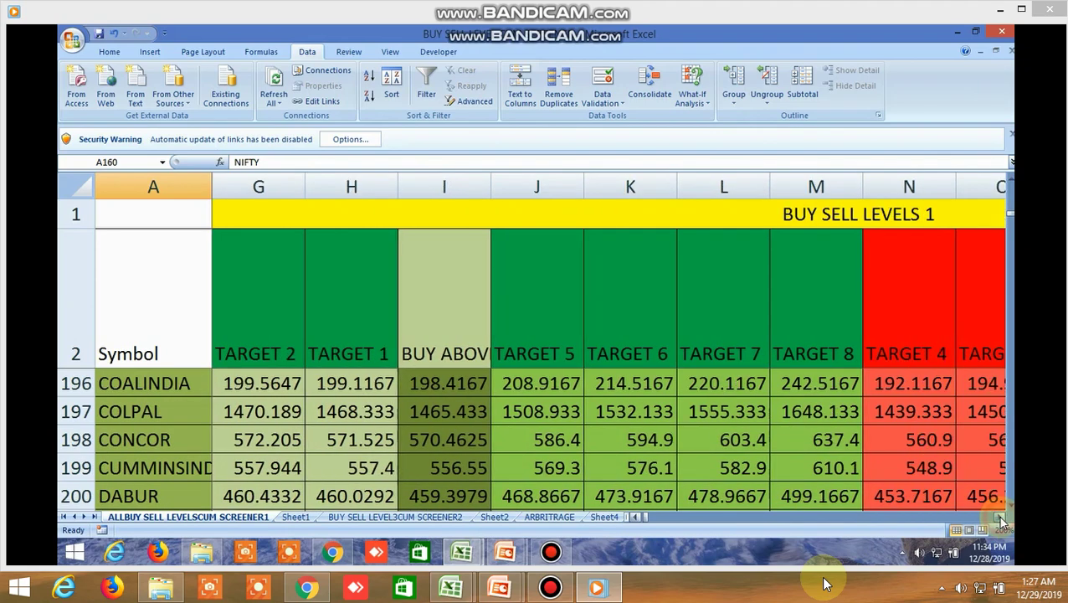
pyautogui.moveTo(1003, 521); pyautogui.dragTo(1002, 521)
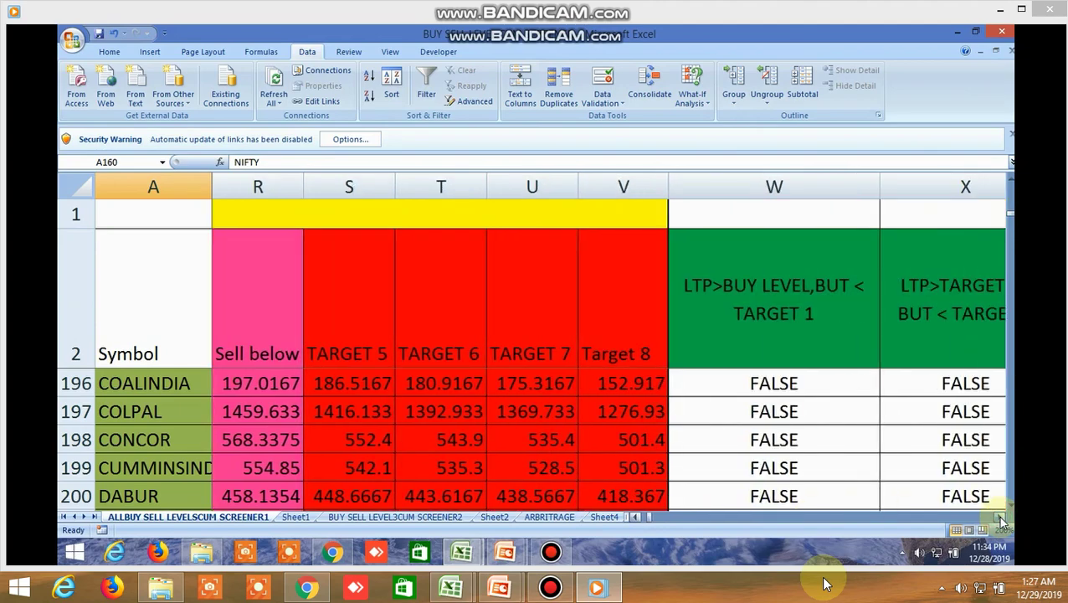
pyautogui.click(645, 516)
pyautogui.click(645, 516)
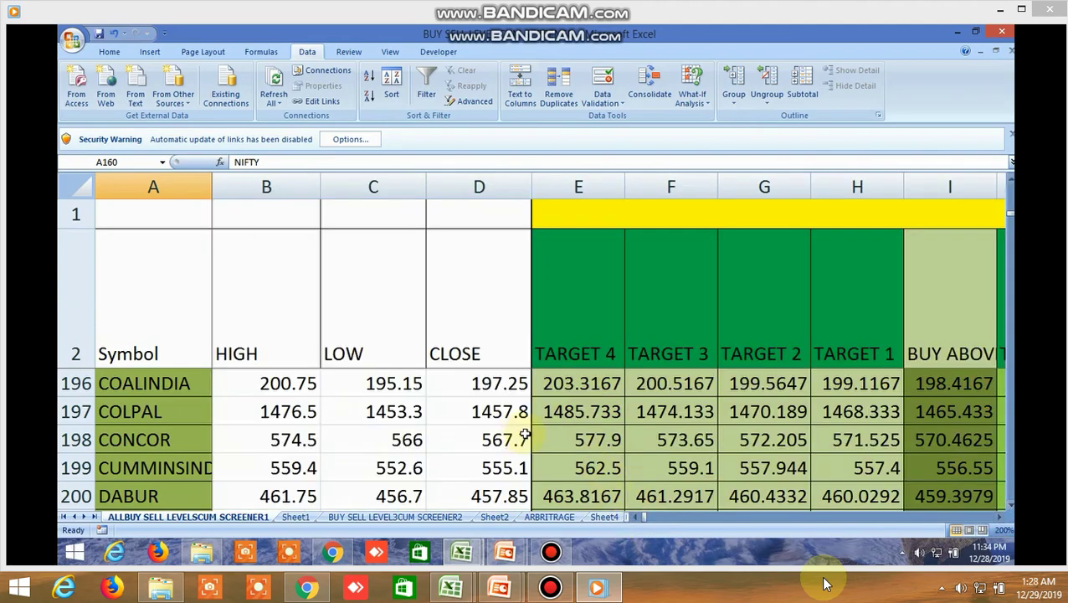
# Show the ARBRITRAGE sheet's spot vs future table and examine the stock pairs on the CORRELATION PAIR TRADING sheet.
pyautogui.click(601, 519)
pyautogui.click(384, 518)
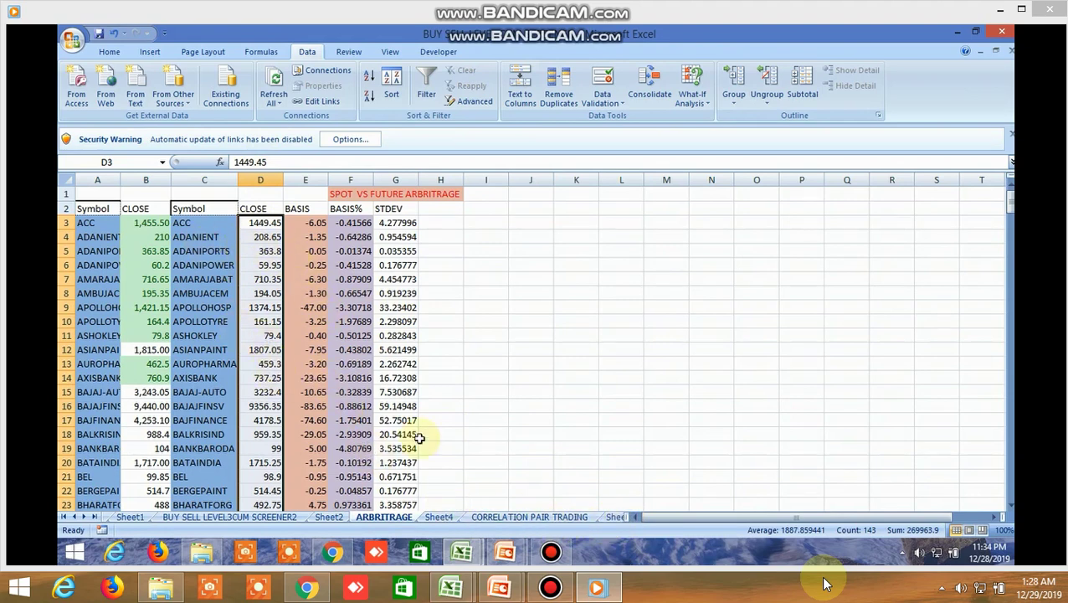
pyautogui.click(523, 517)
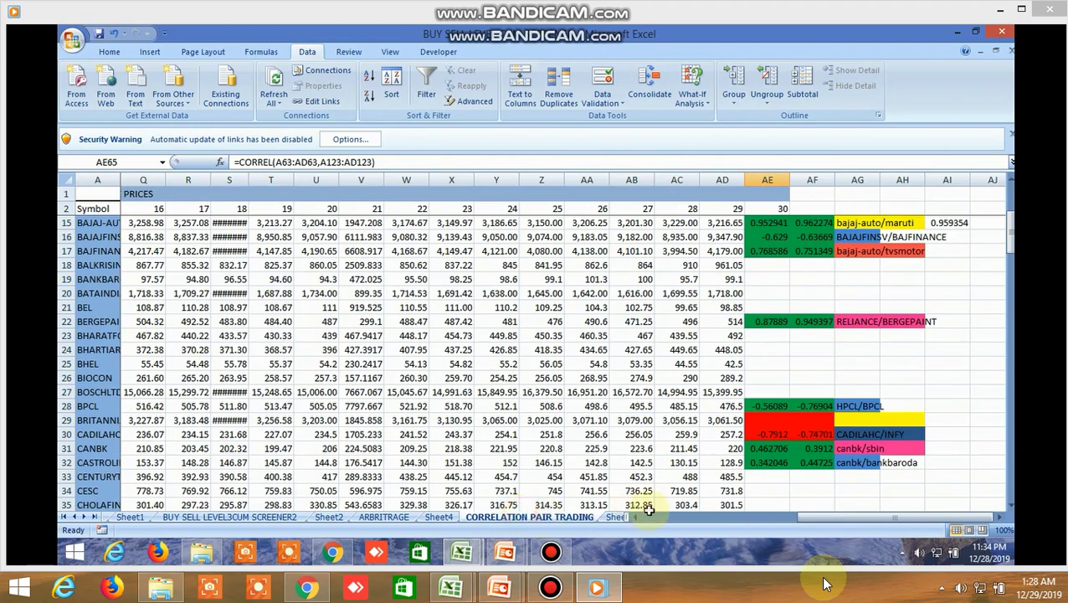
pyautogui.scroll(1, 758, 295)
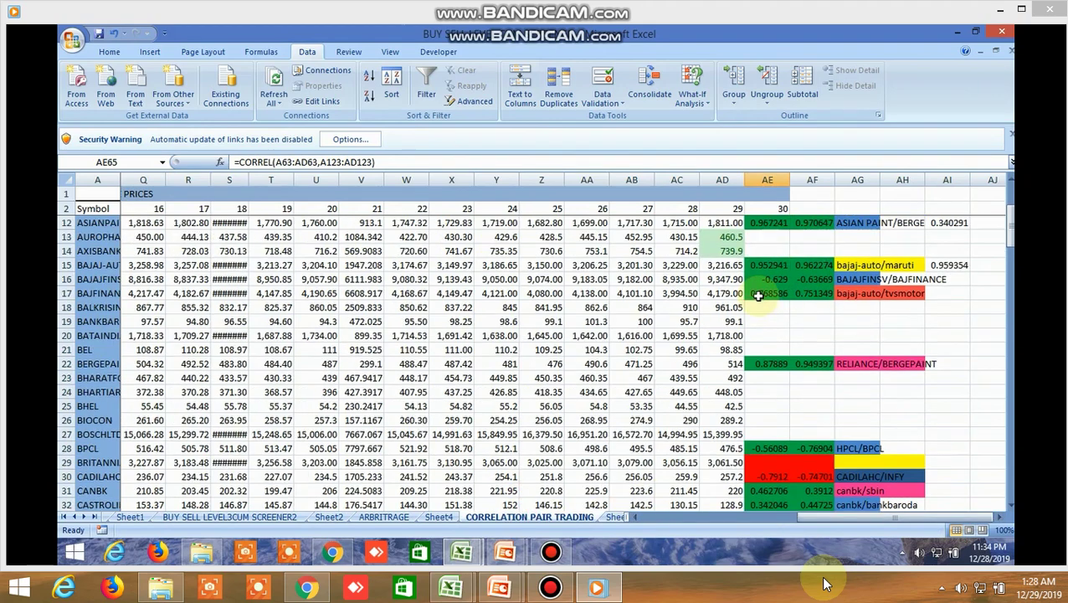
pyautogui.scroll(2, 769, 312)
pyautogui.scroll(-4, 770, 314)
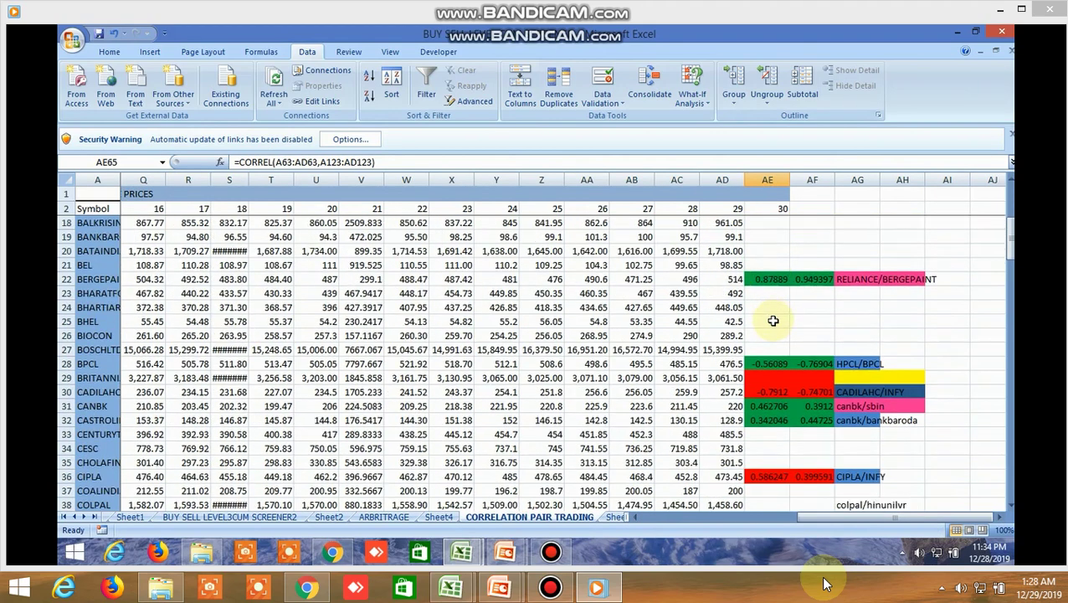
pyautogui.scroll(-5, 770, 326)
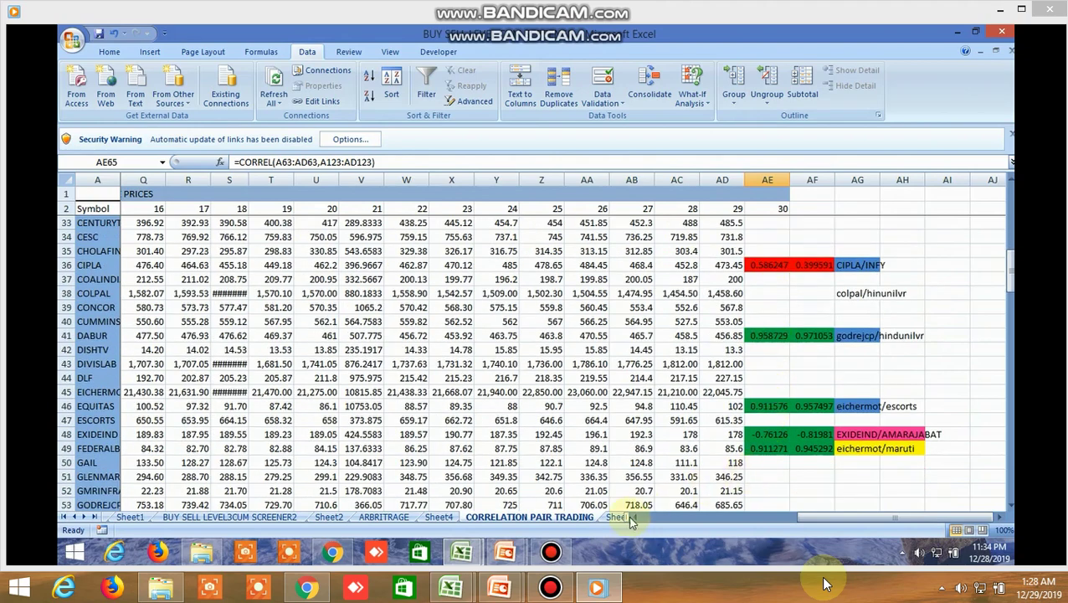
# Open the INSIDE THE BAR WITH NR7 sheet and point out the INSIDE THE BAR header with its 1 DAY, 2 DAY, NR7 and NR4 columns.
pyautogui.click(629, 518)
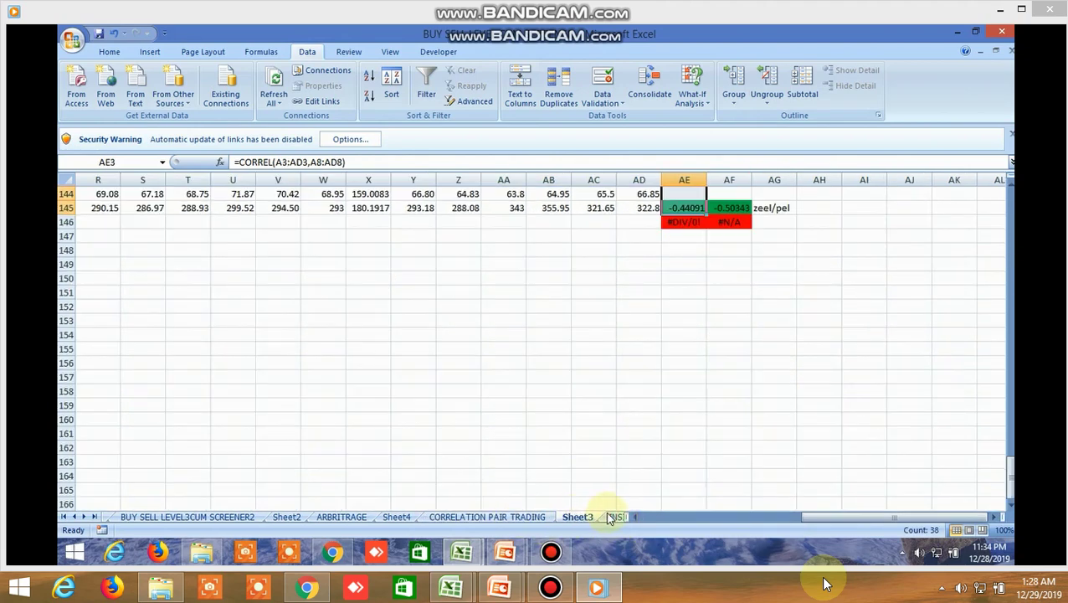
pyautogui.click(615, 516)
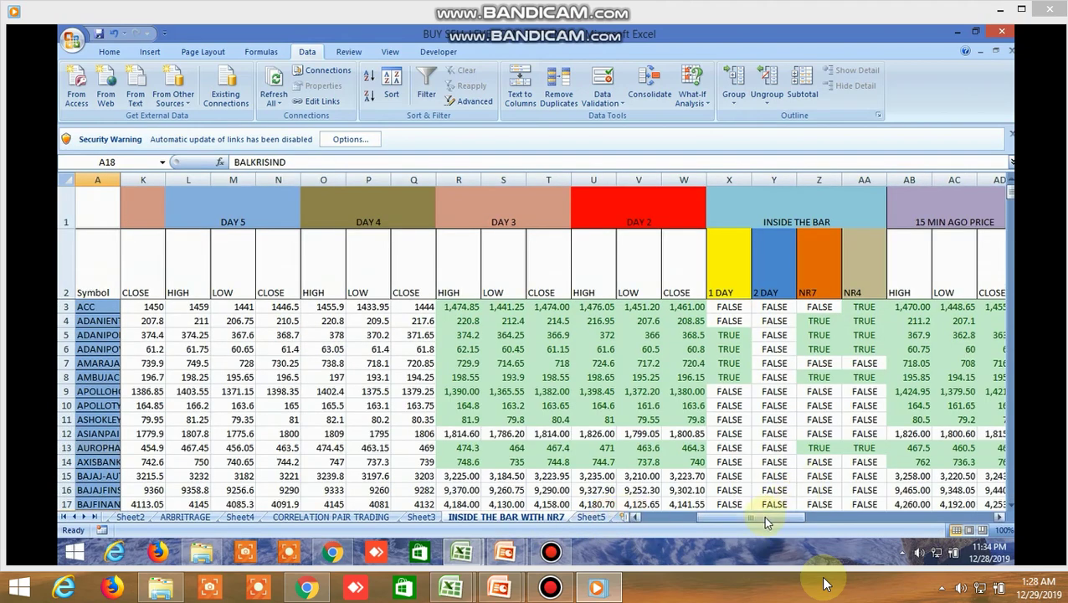
pyautogui.click(795, 210)
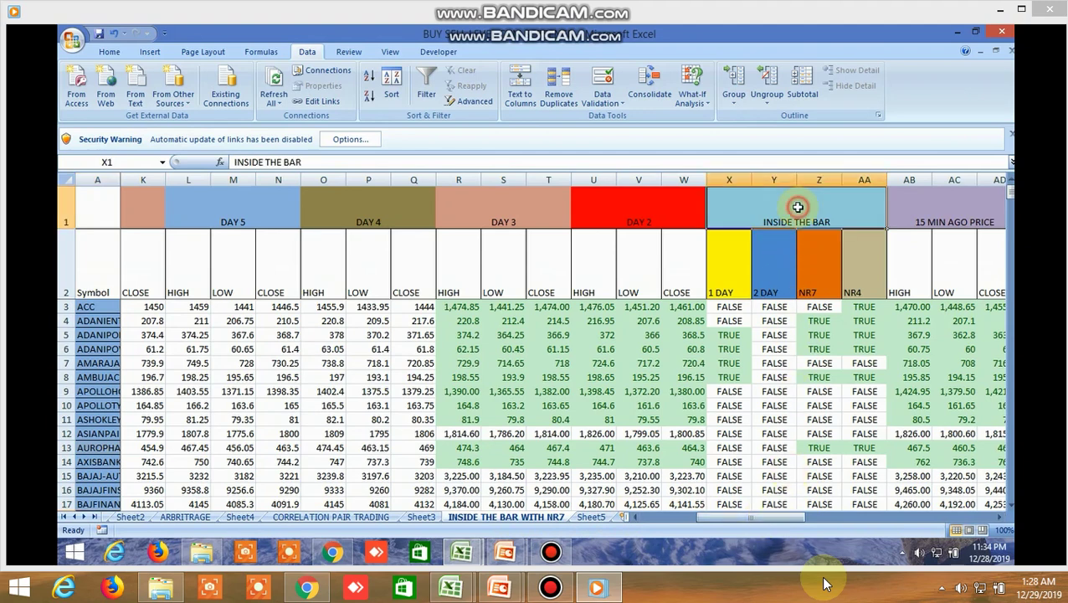
pyautogui.click(730, 276)
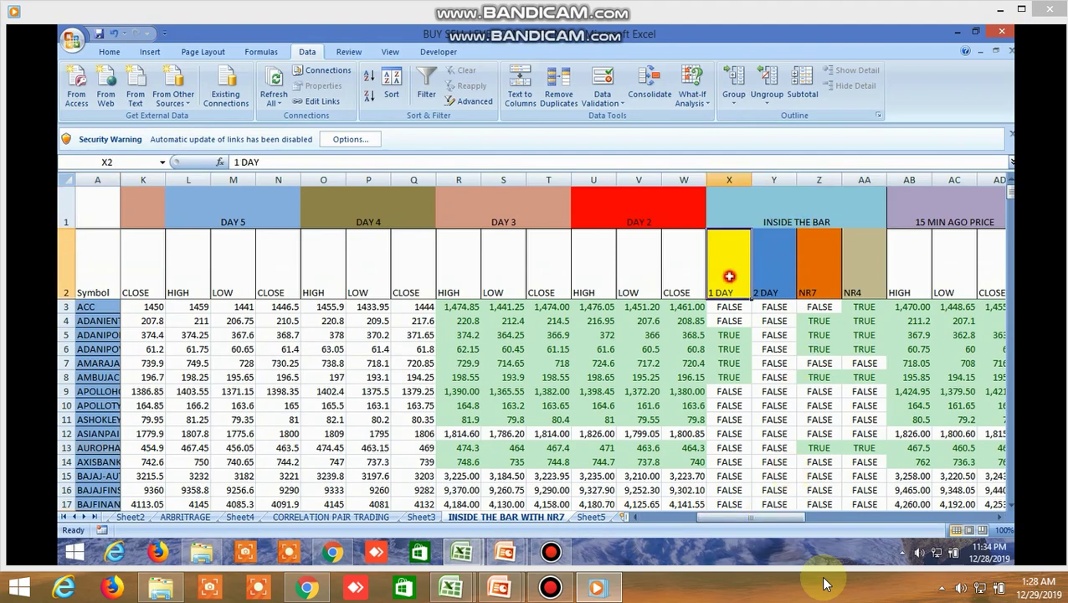
pyautogui.click(778, 269)
pyautogui.click(814, 268)
pyautogui.click(865, 266)
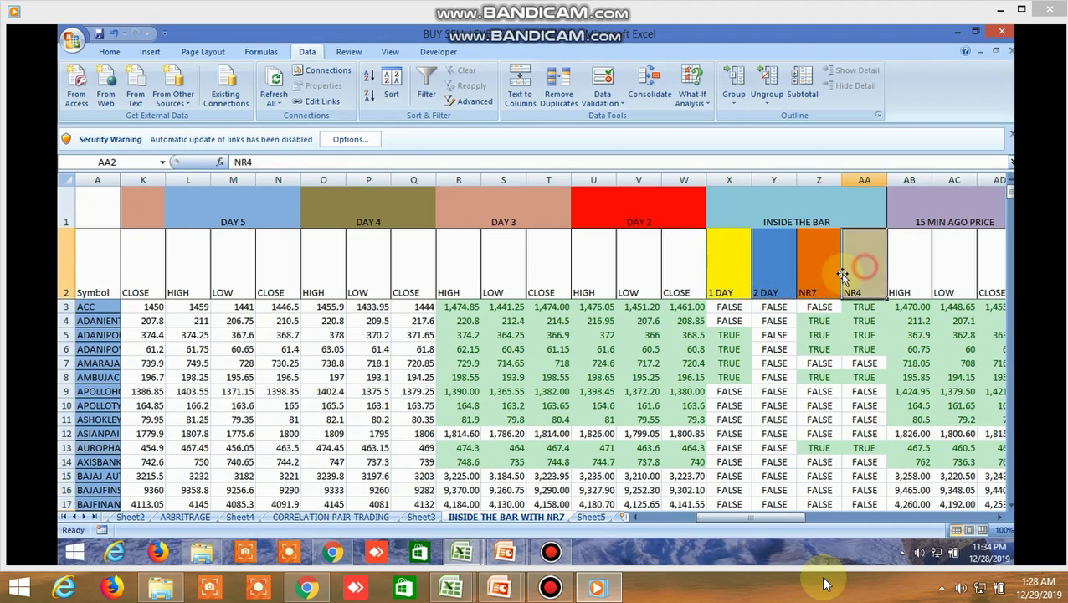
# Select the 1 DAY, 2 DAY, NR7 and NR4 headings in order, going through the set two more times.
pyautogui.click(728, 276)
pyautogui.click(762, 275)
pyautogui.click(829, 268)
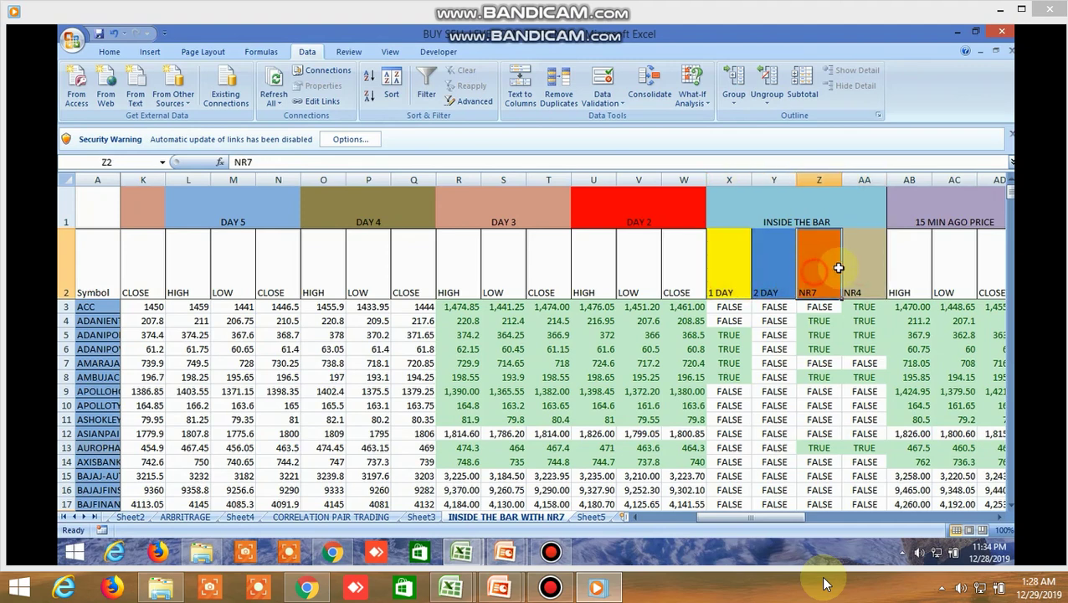
pyautogui.click(856, 268)
pyautogui.click(716, 276)
pyautogui.click(767, 272)
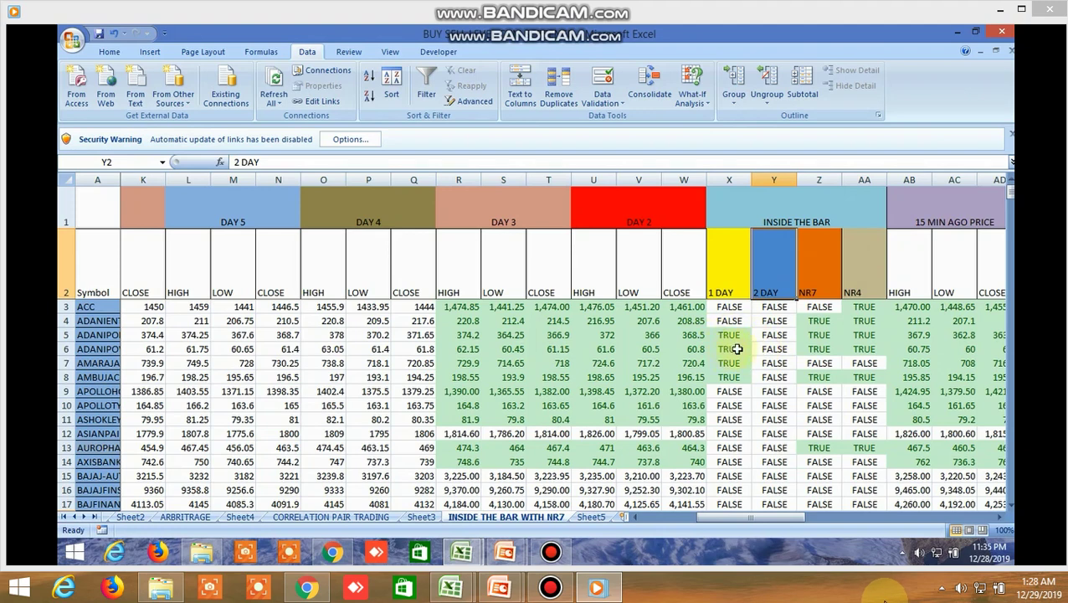
pyautogui.click(816, 276)
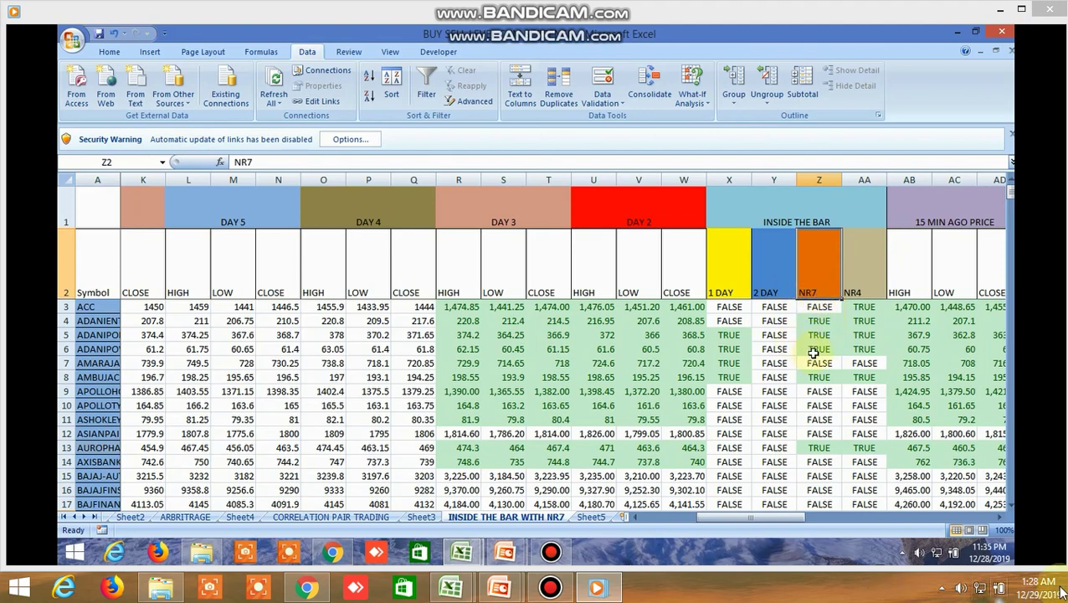
pyautogui.click(860, 273)
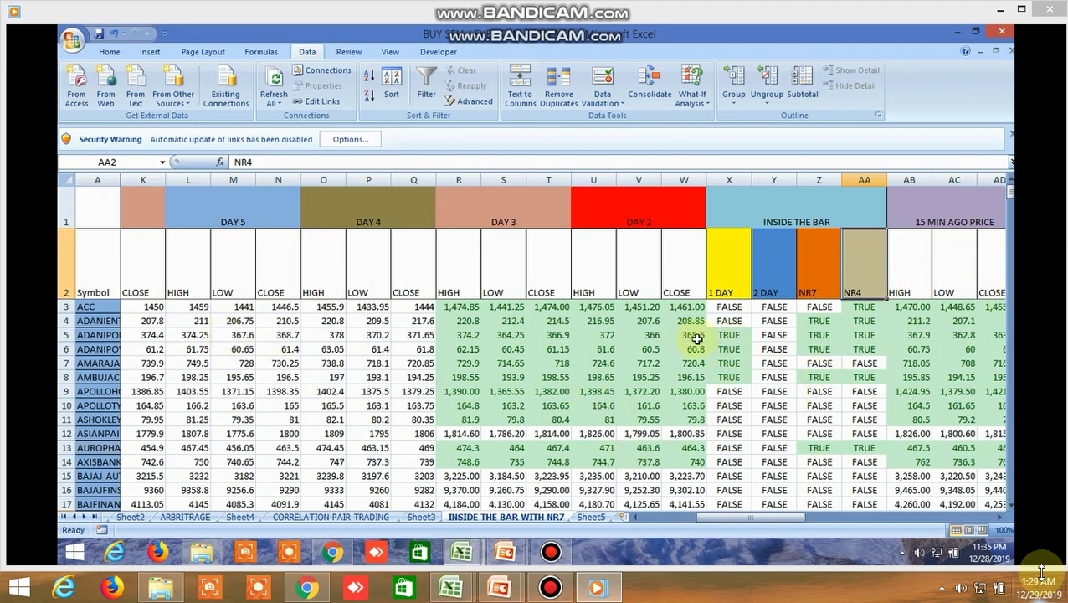
# Examine the HIGHER HIGH HIGHER LOW and DOJI signals for the whole stock list and return to the first row.
pyautogui.moveTo(945, 394); pyautogui.dragTo(864, 392)
pyautogui.moveTo(754, 516); pyautogui.dragTo(834, 517)
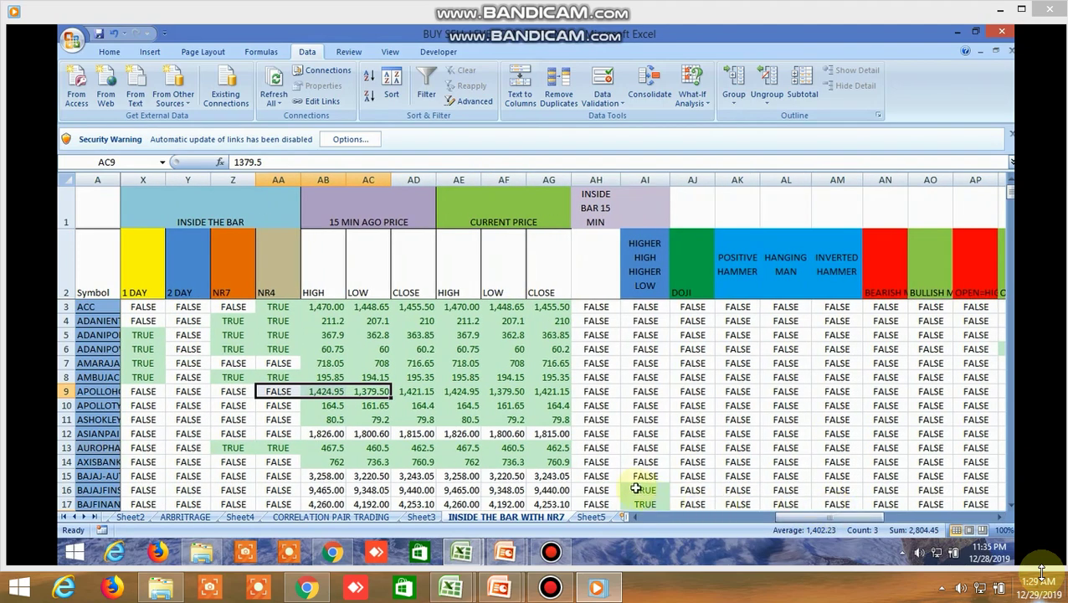
pyautogui.scroll(-3, 649, 448)
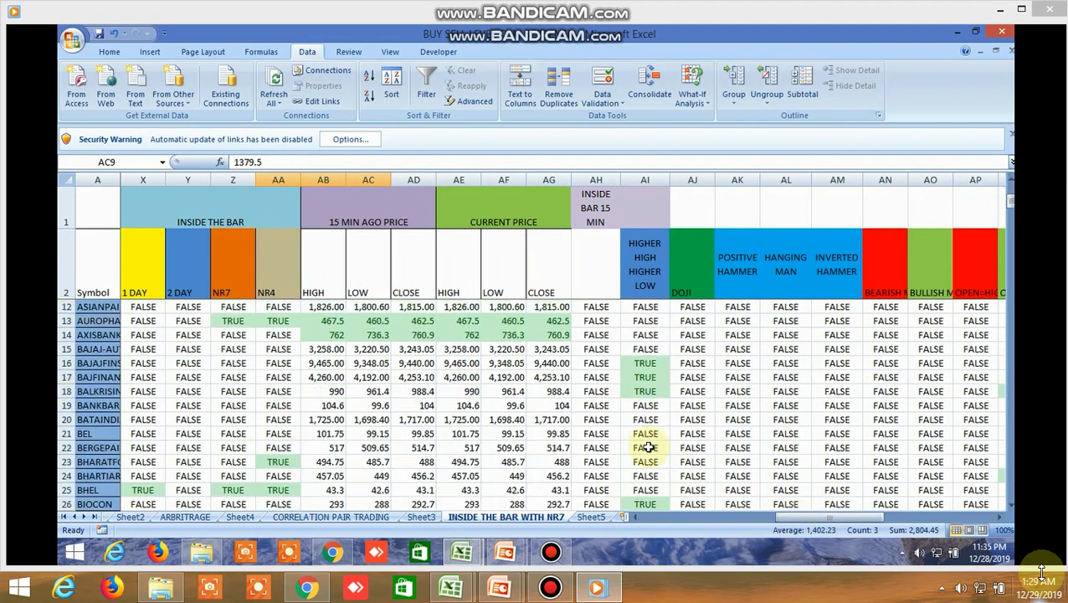
pyautogui.scroll(-14, 651, 444)
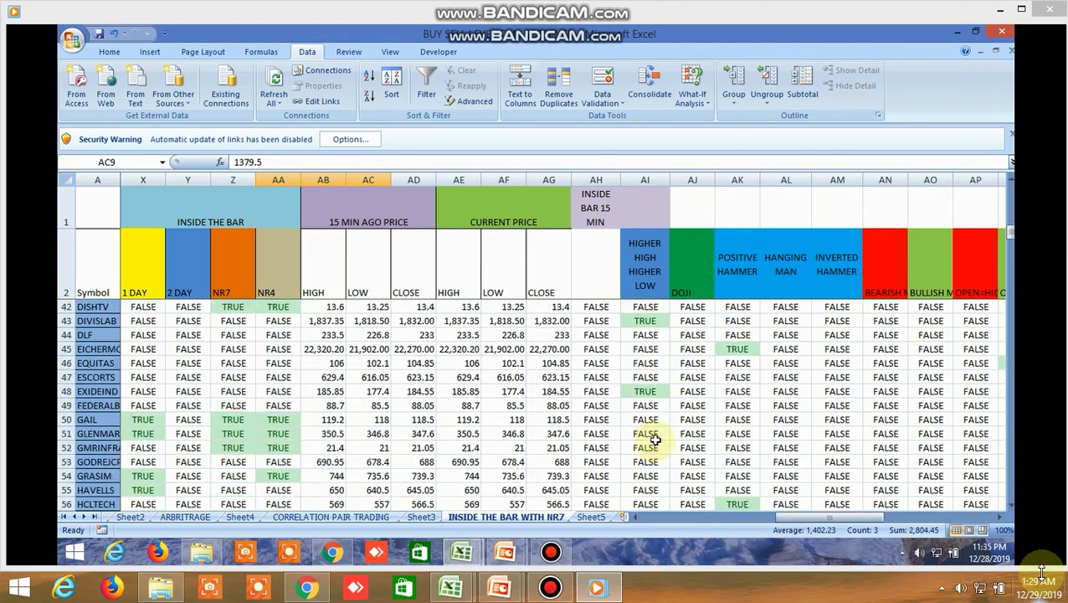
pyautogui.scroll(-7, 653, 437)
pyautogui.scroll(8, 693, 388)
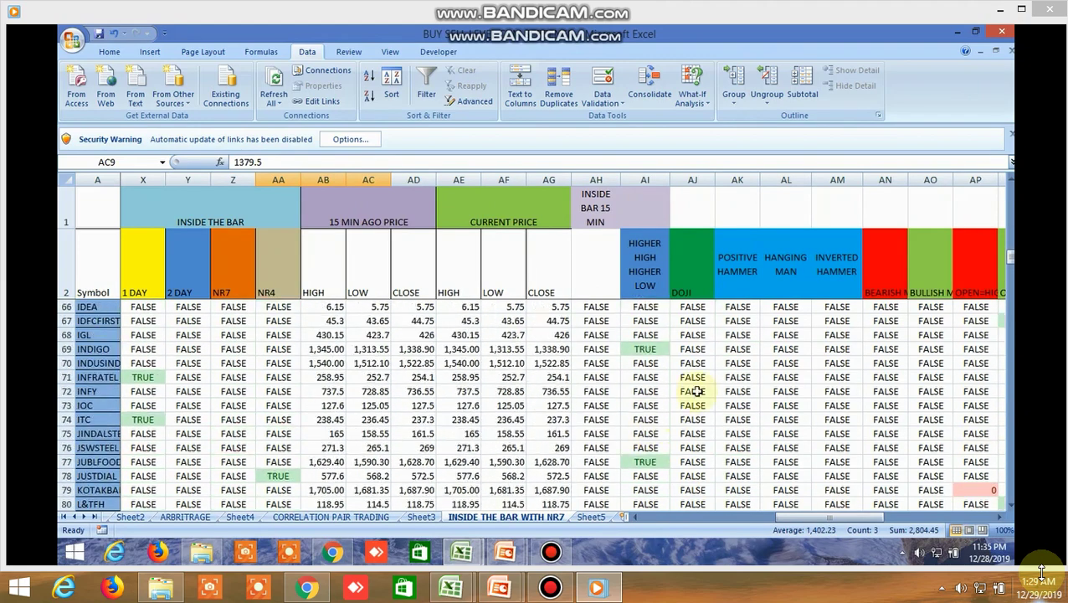
pyautogui.scroll(-13, 699, 394)
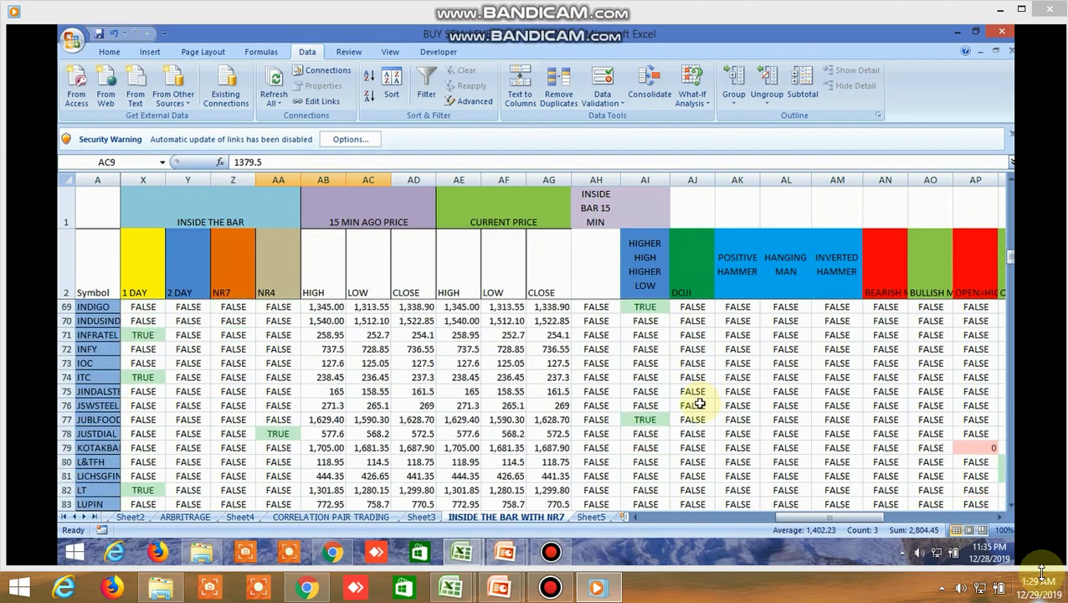
pyautogui.scroll(-14, 699, 404)
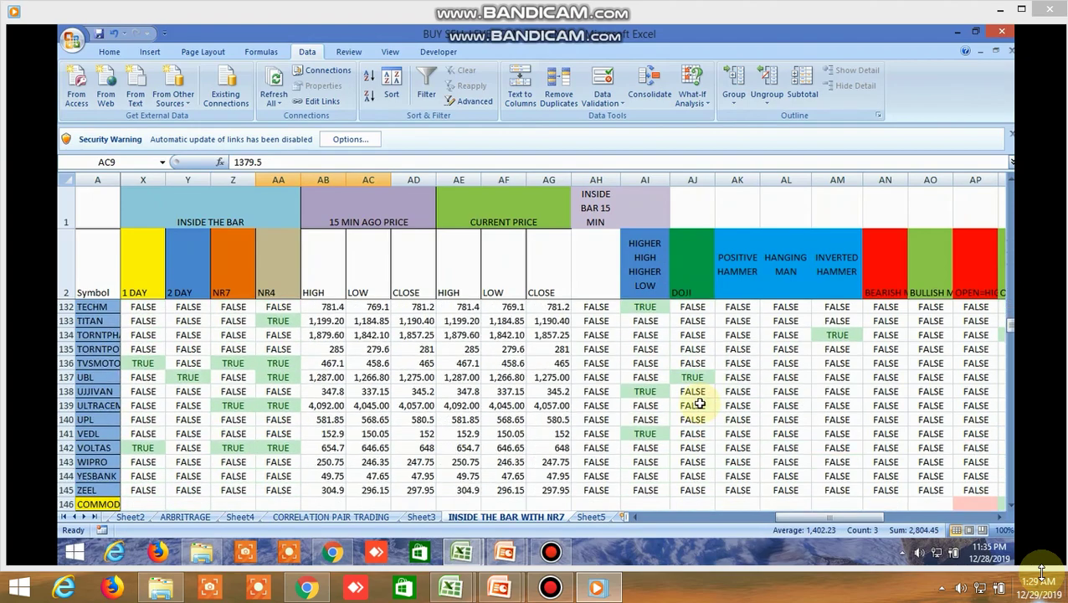
pyautogui.scroll(20, 699, 404)
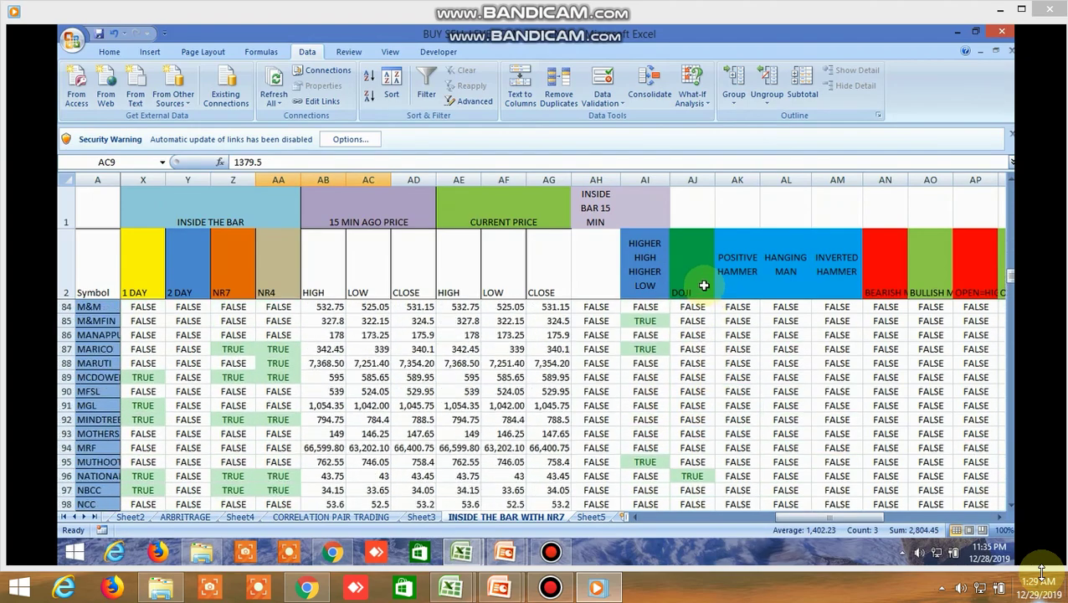
pyautogui.scroll(20, 703, 277)
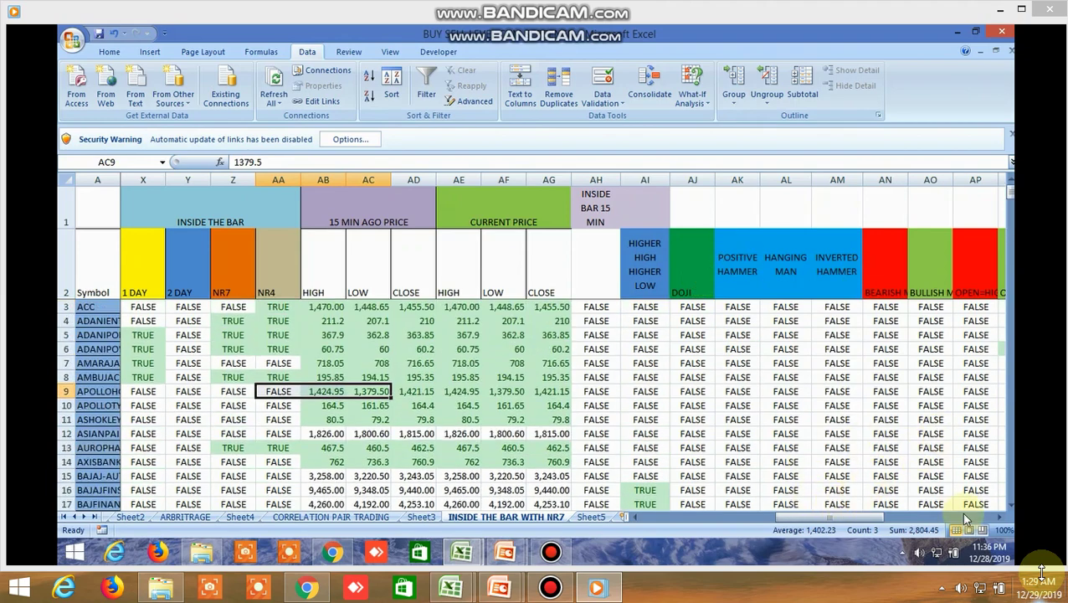
# Examine the hammer, hanging man, open drive and SHAKEOUT columns through the stock, commodity and index rows.
pyautogui.click(1001, 517)
pyautogui.click(1001, 518)
pyautogui.scroll(-6, 726, 444)
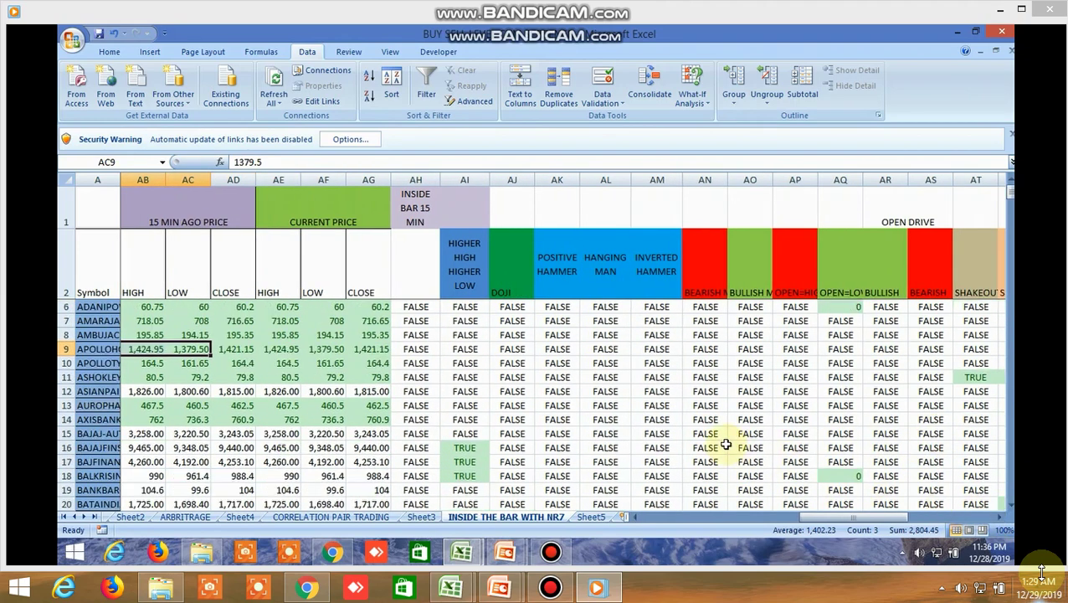
pyautogui.scroll(-20, 726, 445)
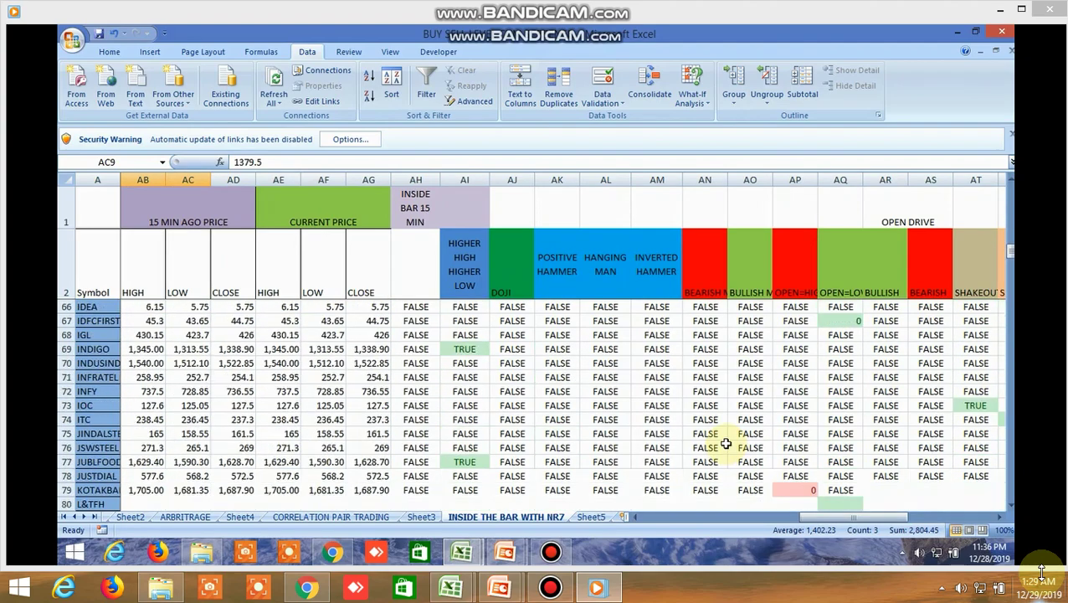
pyautogui.scroll(-16, 726, 445)
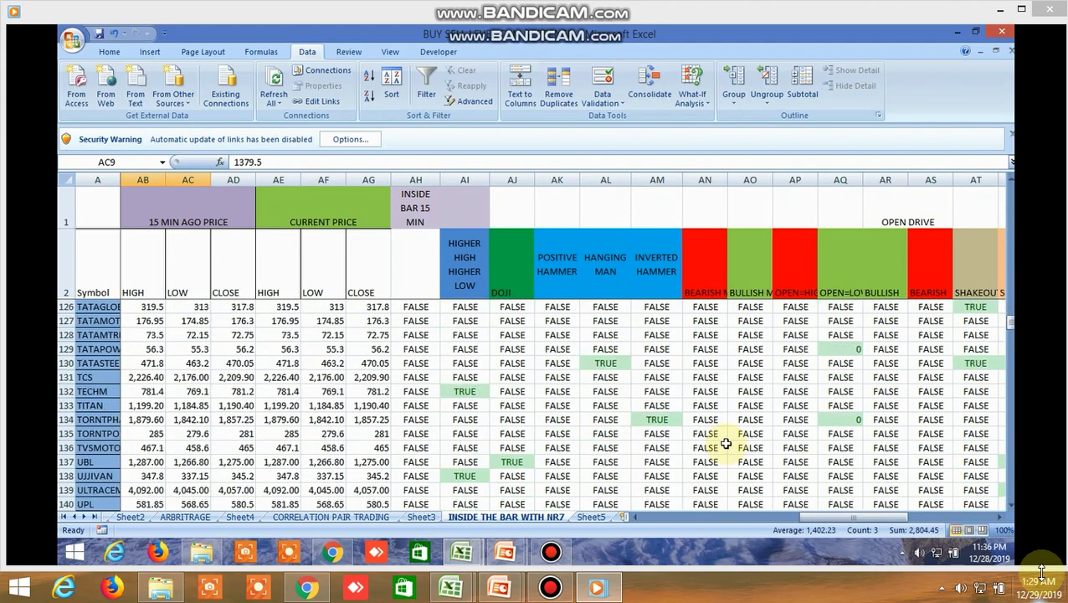
pyautogui.scroll(-1, 726, 444)
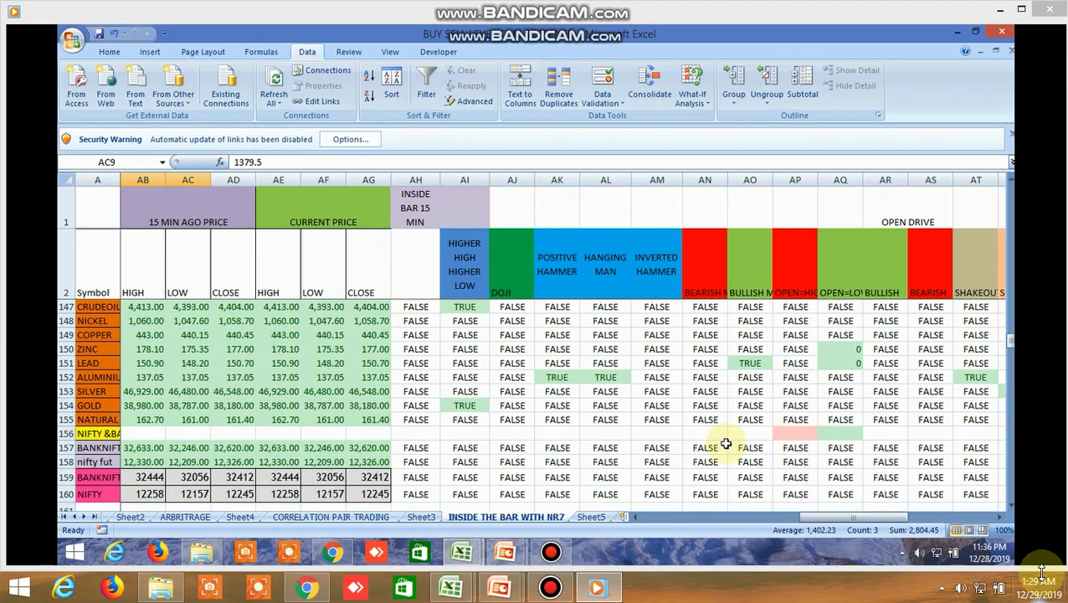
pyautogui.scroll(-4, 726, 444)
pyautogui.scroll(10, 724, 442)
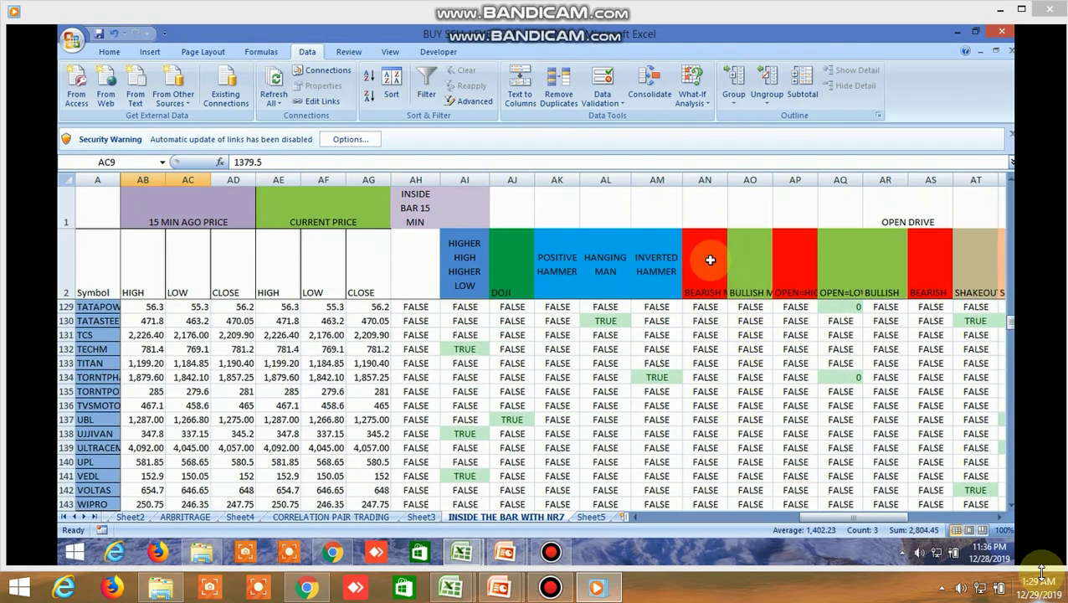
# Select the bearish and BULLISH MARUBUZU headings and look through the neighbouring open=high and open=low signals.
pyautogui.click(710, 260)
pyautogui.click(756, 268)
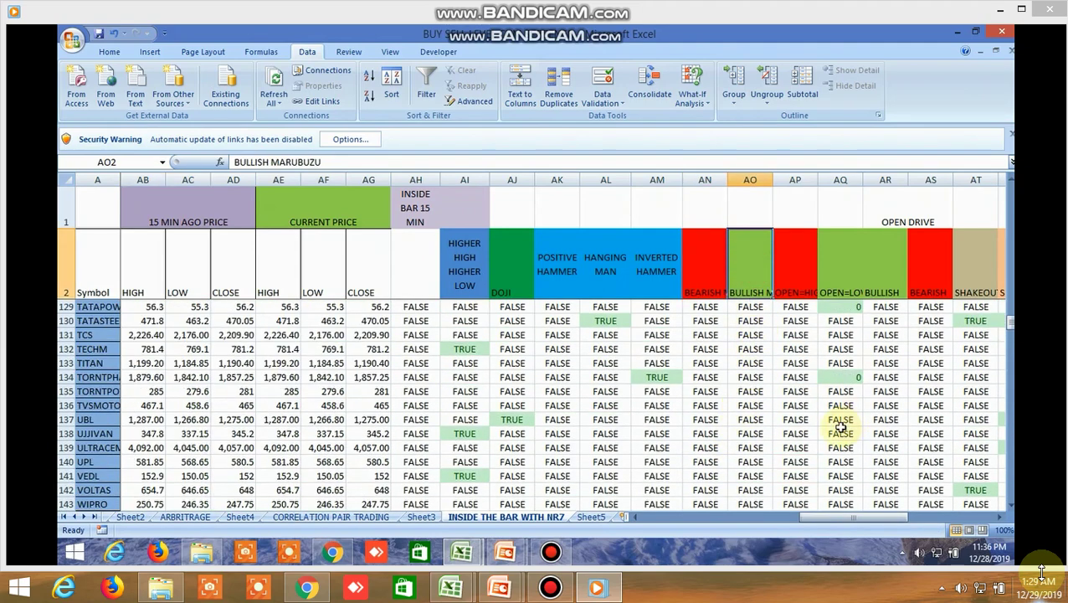
pyautogui.scroll(-6, 840, 428)
pyautogui.scroll(5, 842, 415)
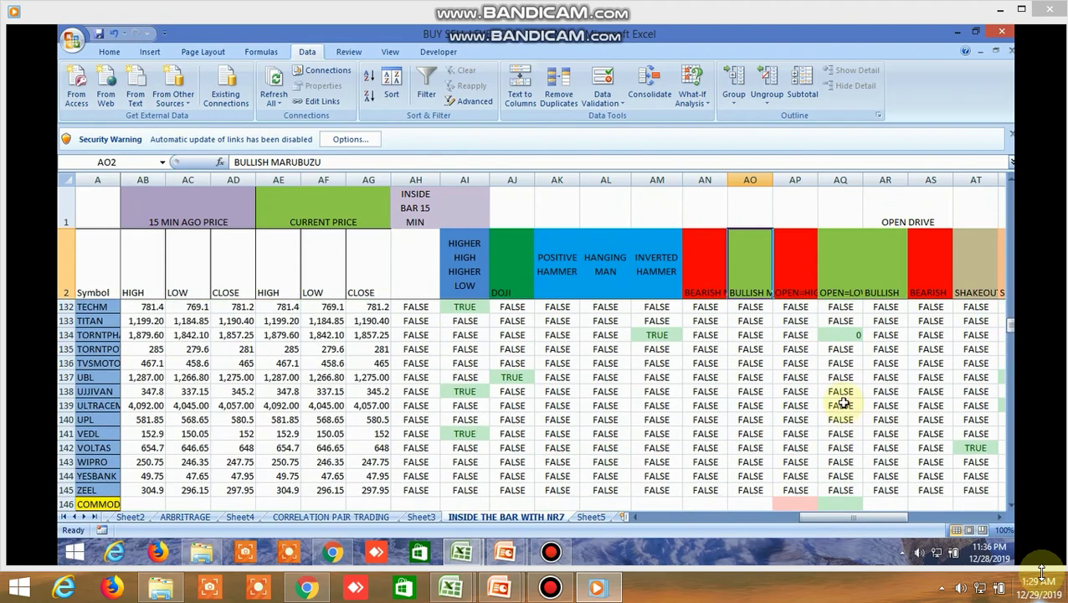
pyautogui.scroll(20, 843, 403)
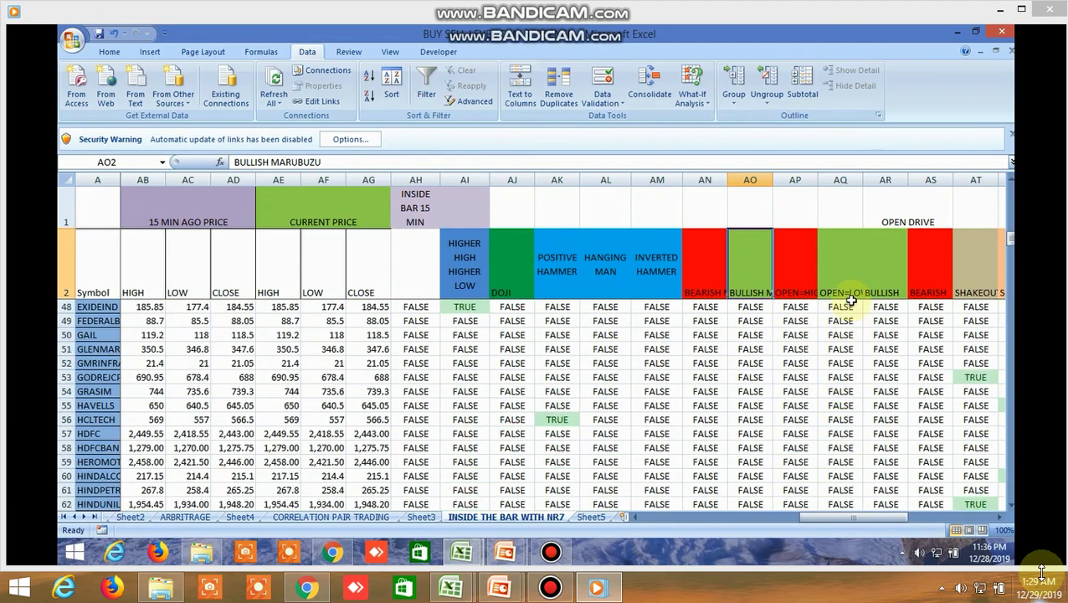
# Show the SHAKEOUT, NKS, MASTER3.5 LONG, MASTER 3.5 SHORT and bullish and bearish engulfing columns.
pyautogui.click(1001, 516)
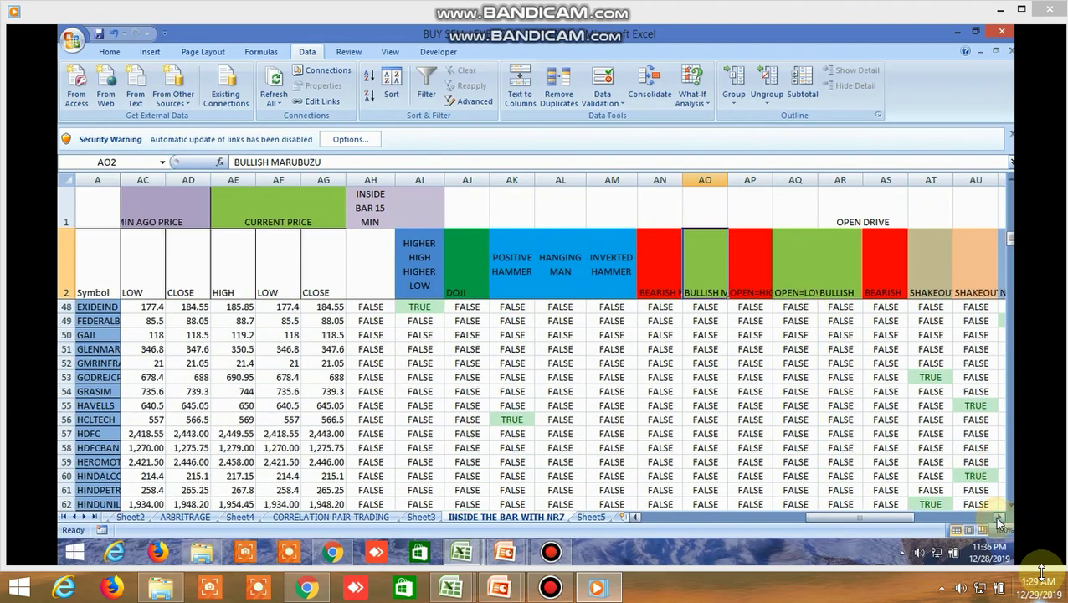
pyautogui.click(998, 516)
pyautogui.click(999, 516)
pyautogui.click(998, 517)
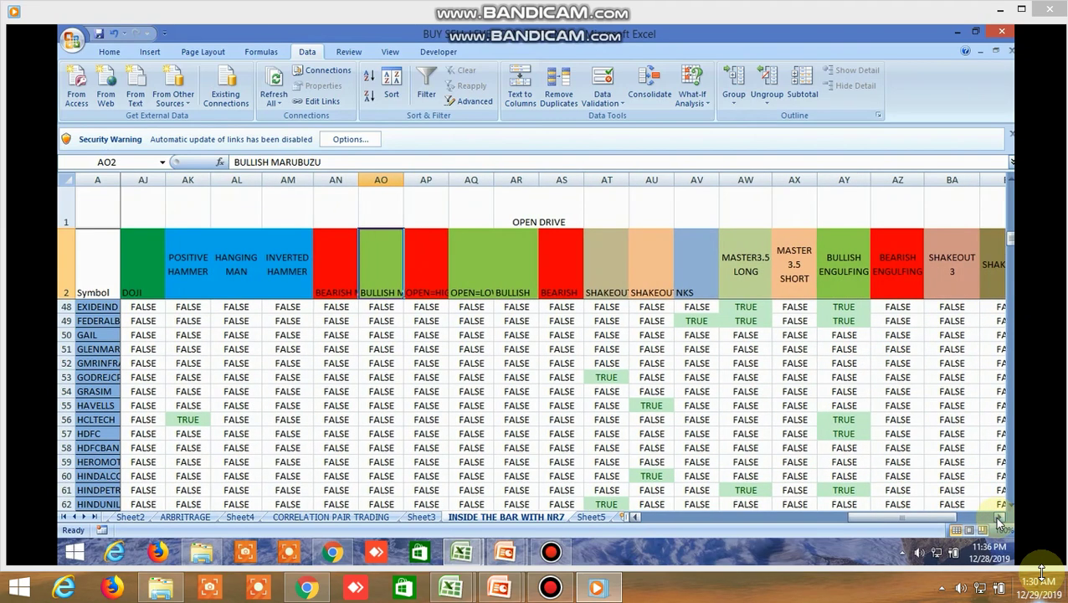
# Show the open drive and SHAKEOUT signals from PAGEIND downward, inspect both SHAKEOUT cells for PAGEIND, and select the SHAKEOUT 1 heading.
pyautogui.scroll(-19, 692, 410)
pyautogui.press('Right')
pyautogui.press('Right')
pyautogui.press('Right')
pyautogui.press('Right')
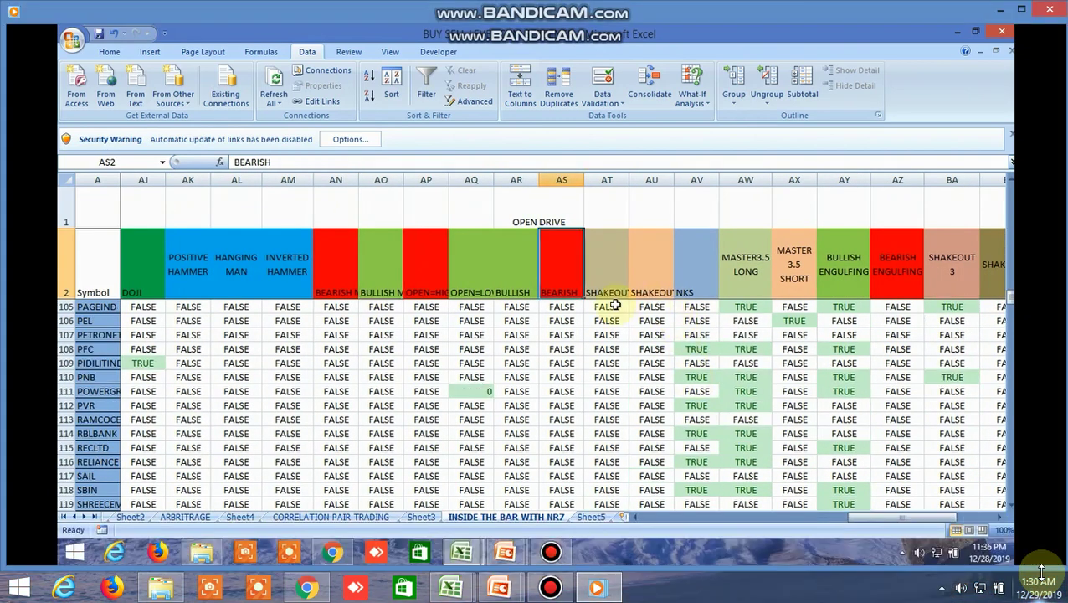
pyautogui.click(603, 307)
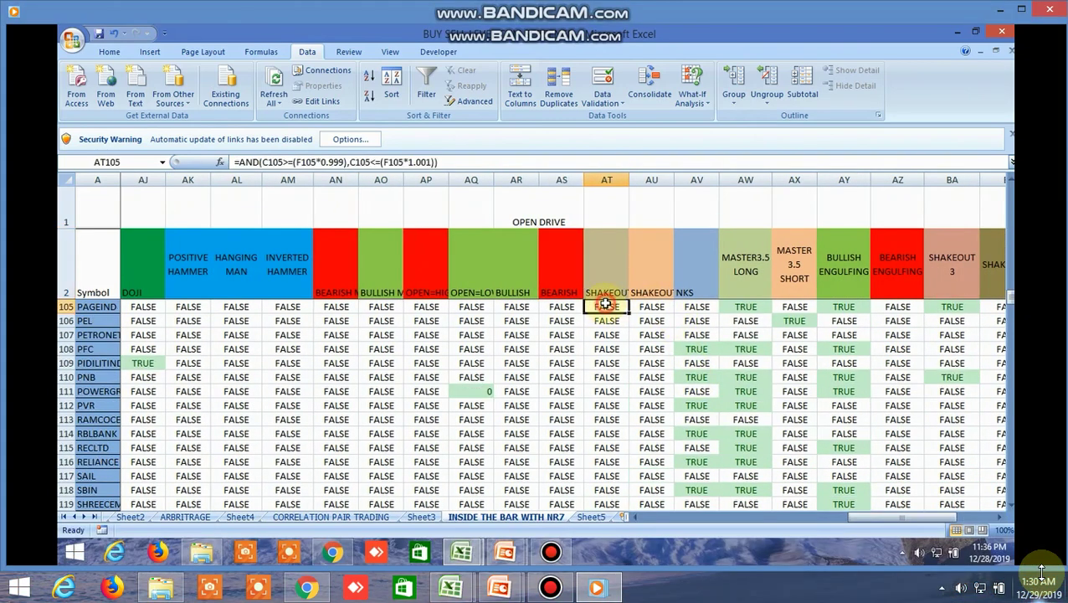
pyautogui.click(653, 308)
pyautogui.click(620, 266)
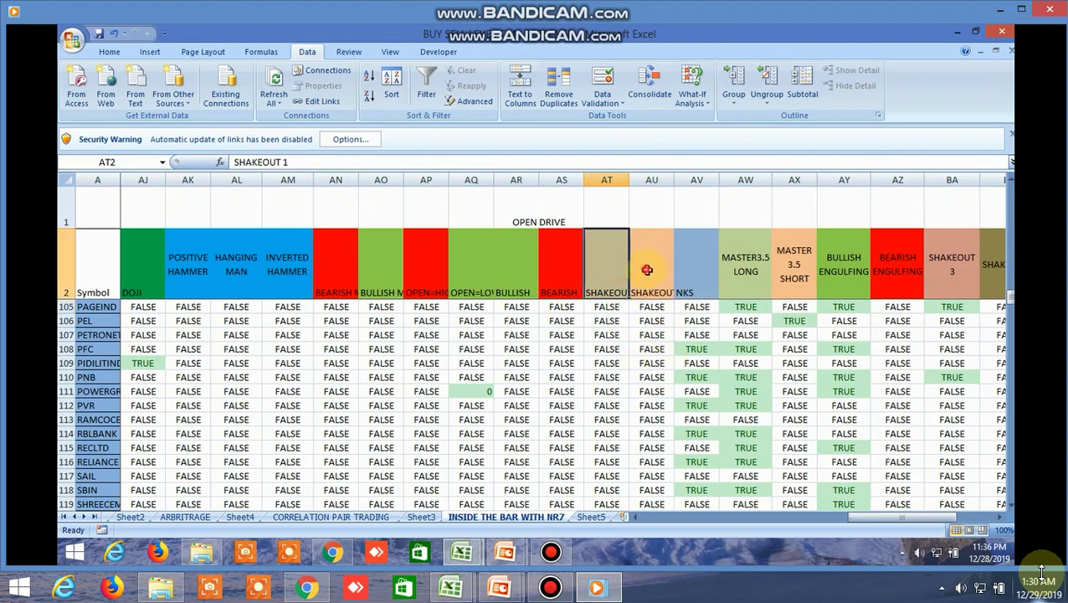
# Select the SHAKEOUT 2 heading and examine its signals through the stock, commodity and index rows, returning toward the start of the list.
pyautogui.click(645, 266)
pyautogui.scroll(-12, 626, 408)
pyautogui.scroll(-1, 626, 408)
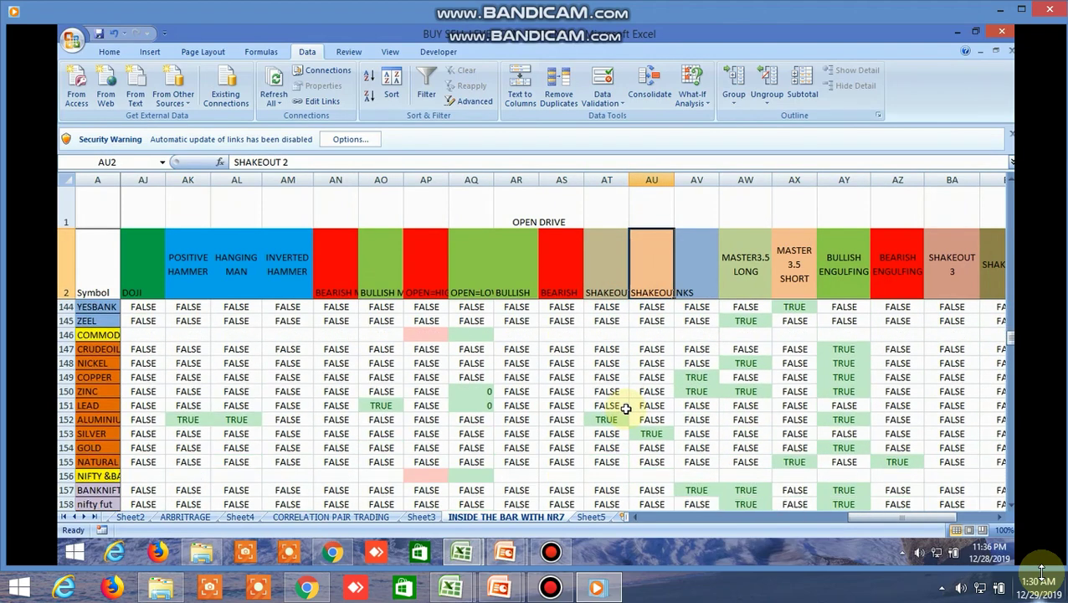
pyautogui.scroll(9, 613, 390)
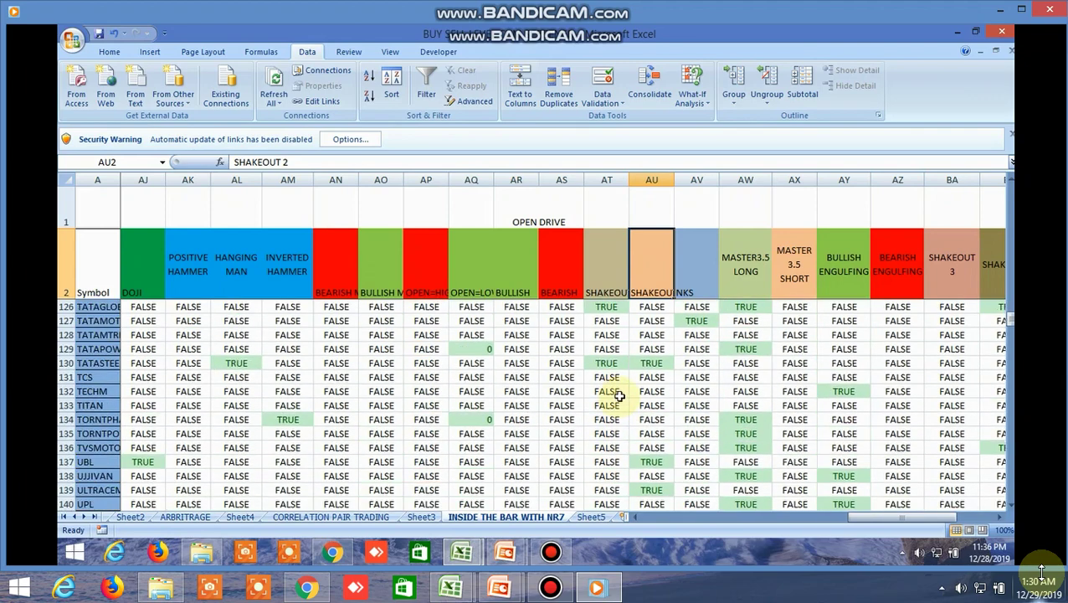
pyautogui.scroll(18, 620, 395)
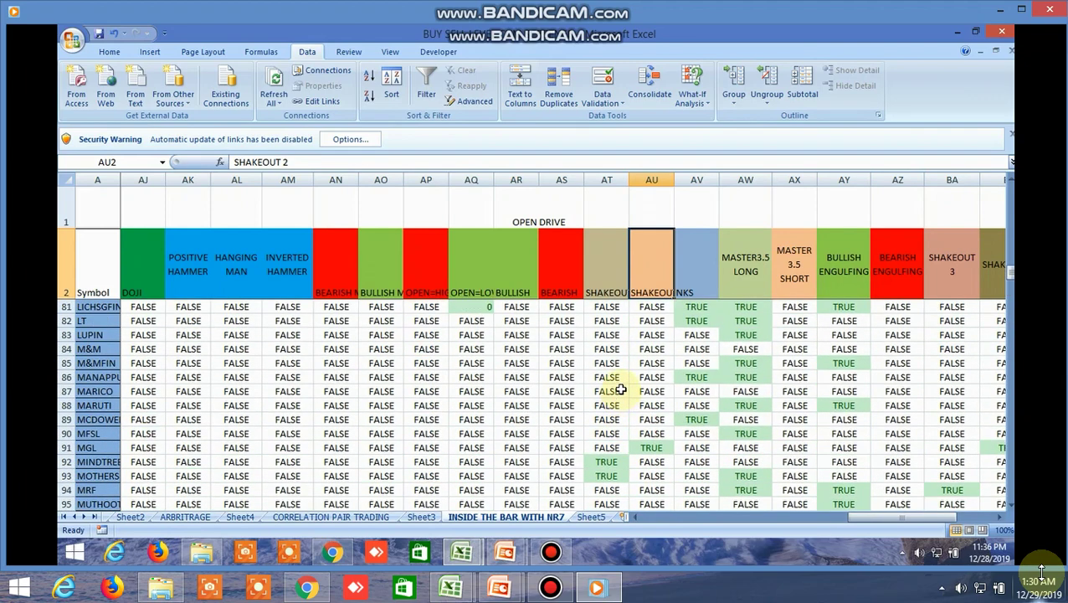
pyautogui.scroll(20, 650, 379)
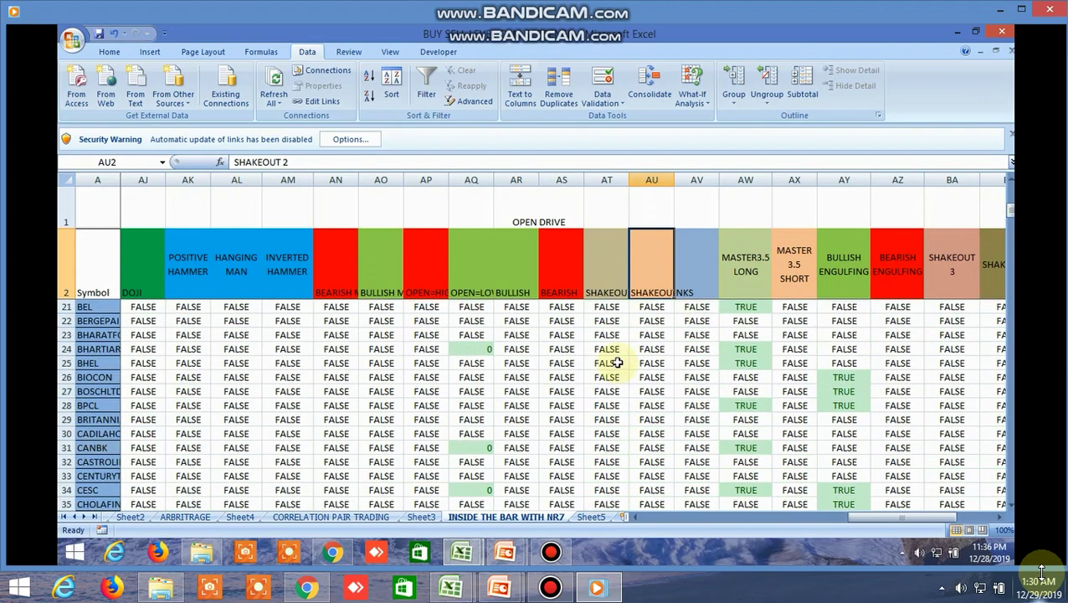
# Select the NKS, MASTER3.5 LONG and MASTER 3.5 SHORT headings in turn and look through their signals down the stock list.
pyautogui.click(1004, 517)
pyautogui.click(1004, 518)
pyautogui.click(1004, 518)
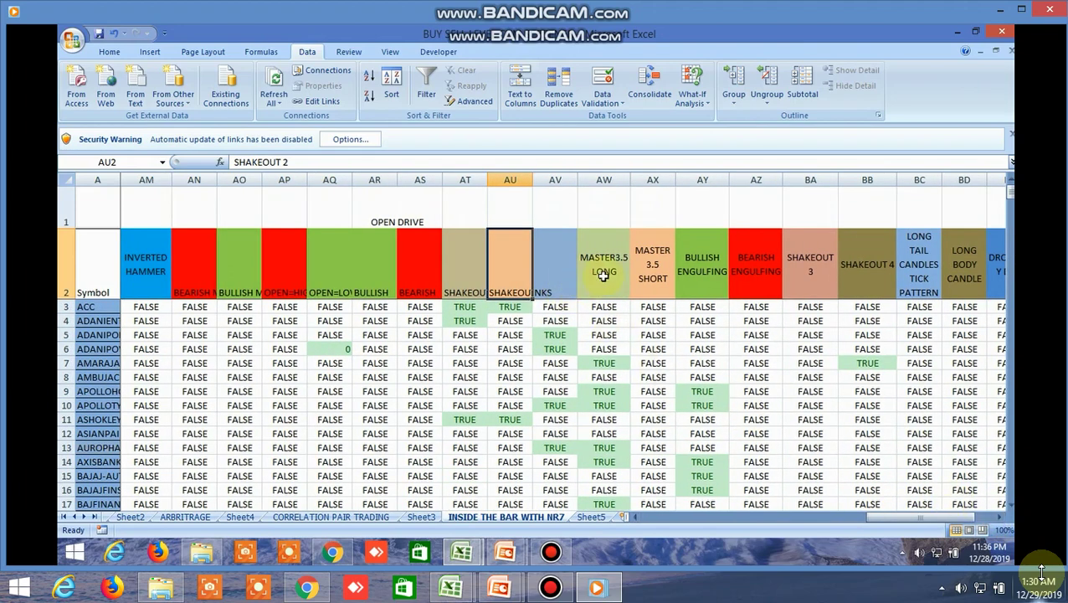
pyautogui.click(554, 285)
pyautogui.scroll(-7, 569, 352)
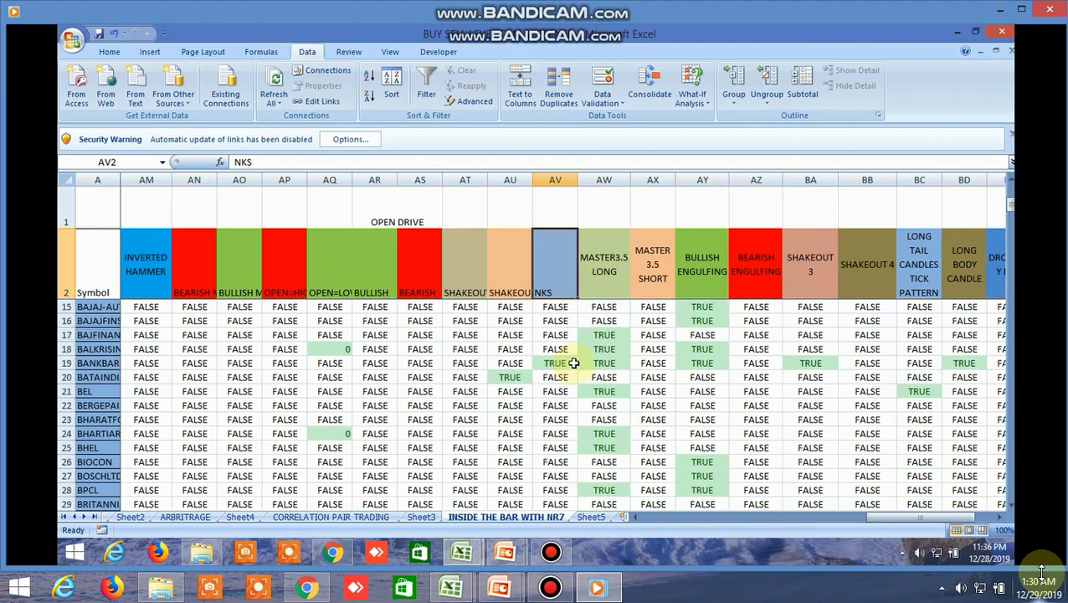
pyautogui.click(596, 270)
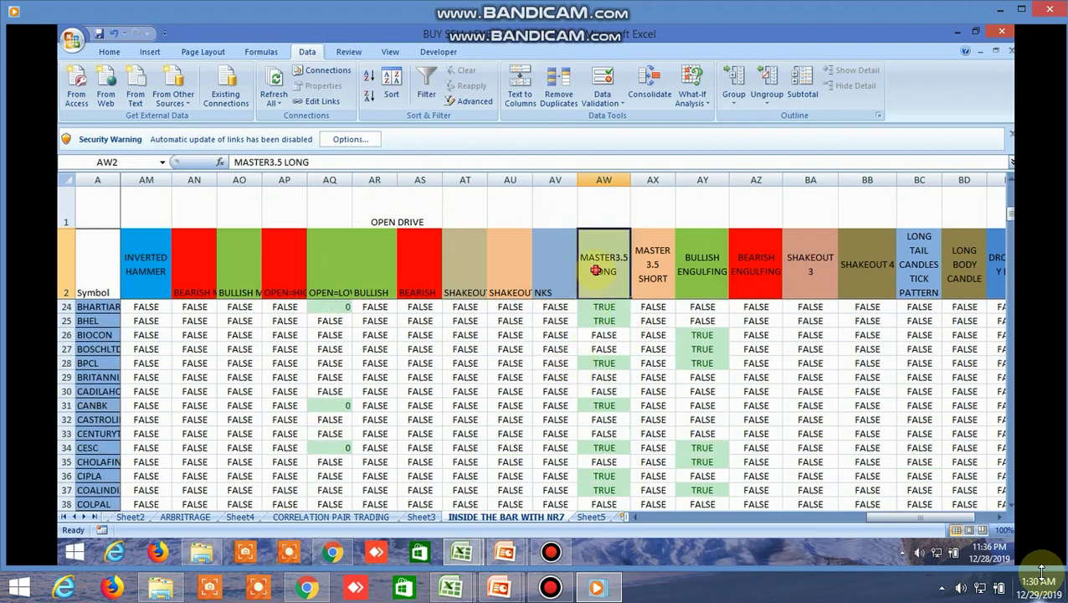
pyautogui.click(641, 258)
pyautogui.scroll(-20, 703, 399)
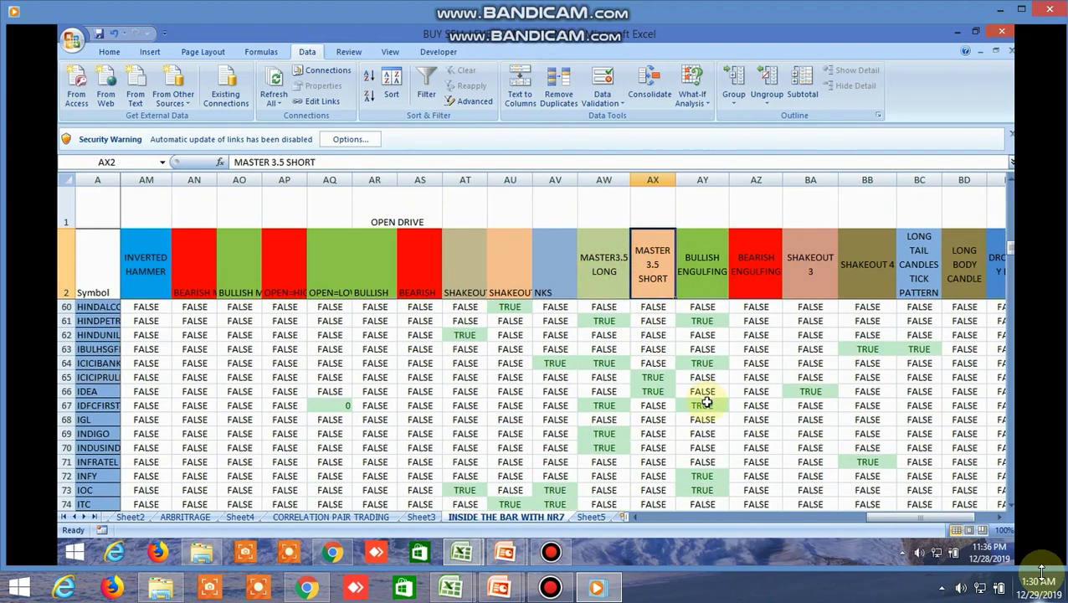
pyautogui.scroll(-5, 708, 404)
# Select the BEARISH ENGULFING heading and examine the bullish and bearish engulfing signals up and down the stock list.
pyautogui.click(770, 277)
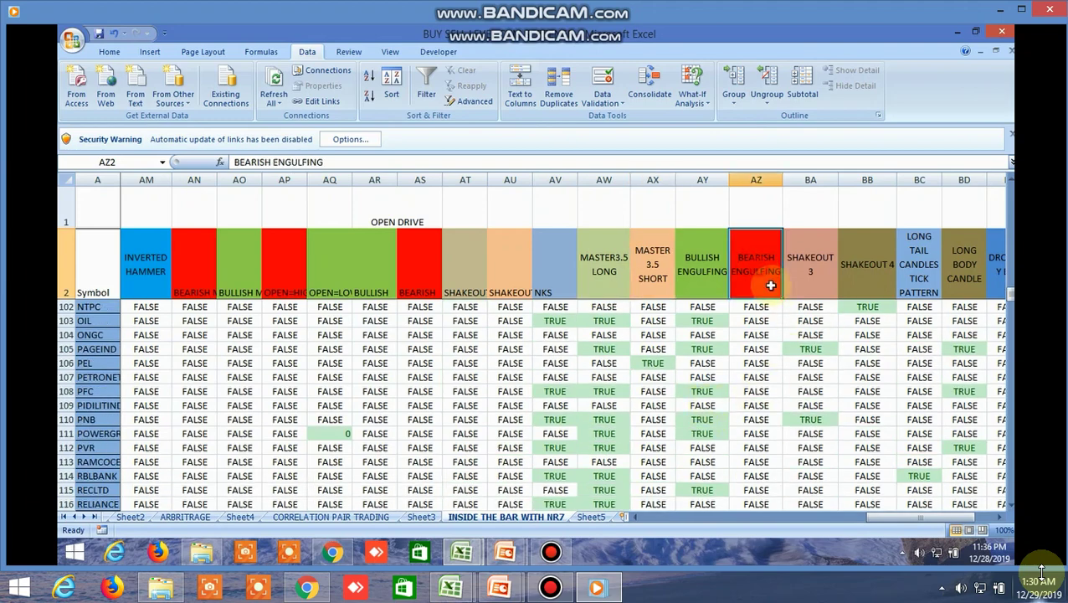
pyautogui.scroll(-2, 813, 398)
pyautogui.scroll(19, 816, 404)
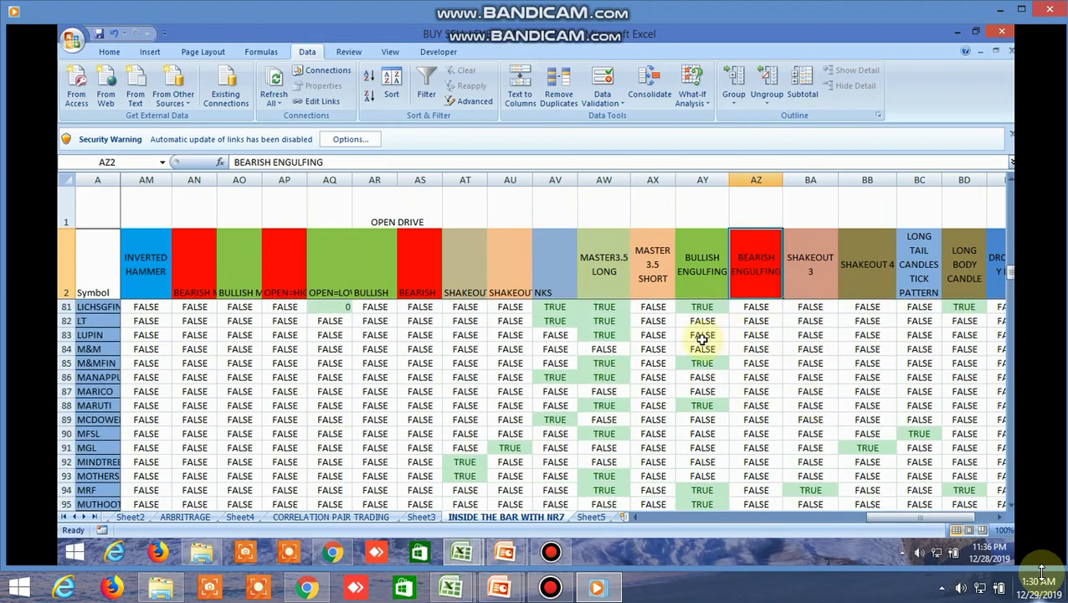
pyautogui.scroll(14, 699, 292)
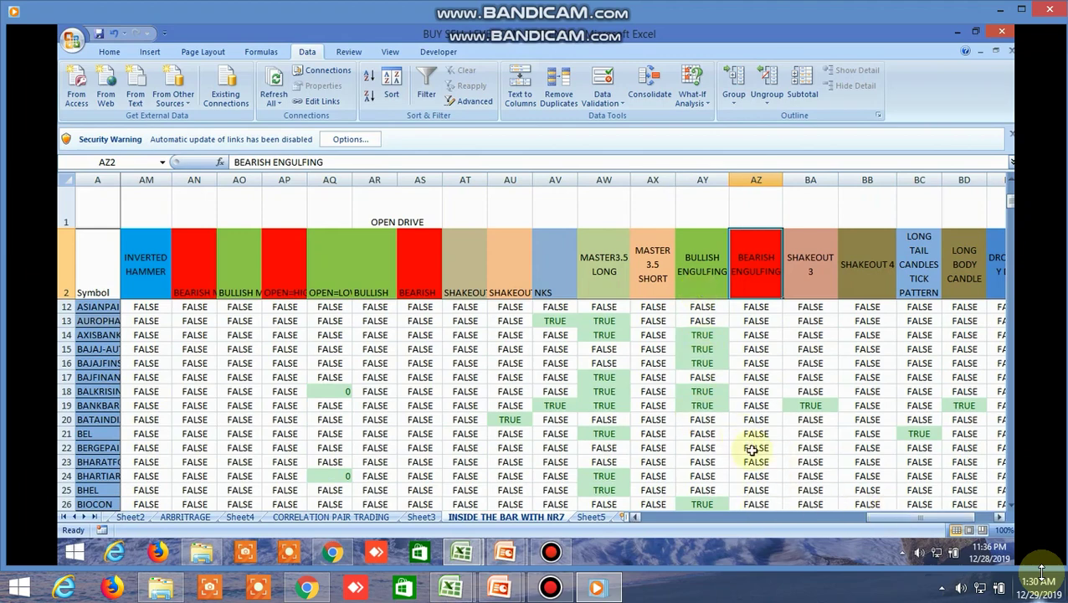
pyautogui.scroll(-9, 708, 448)
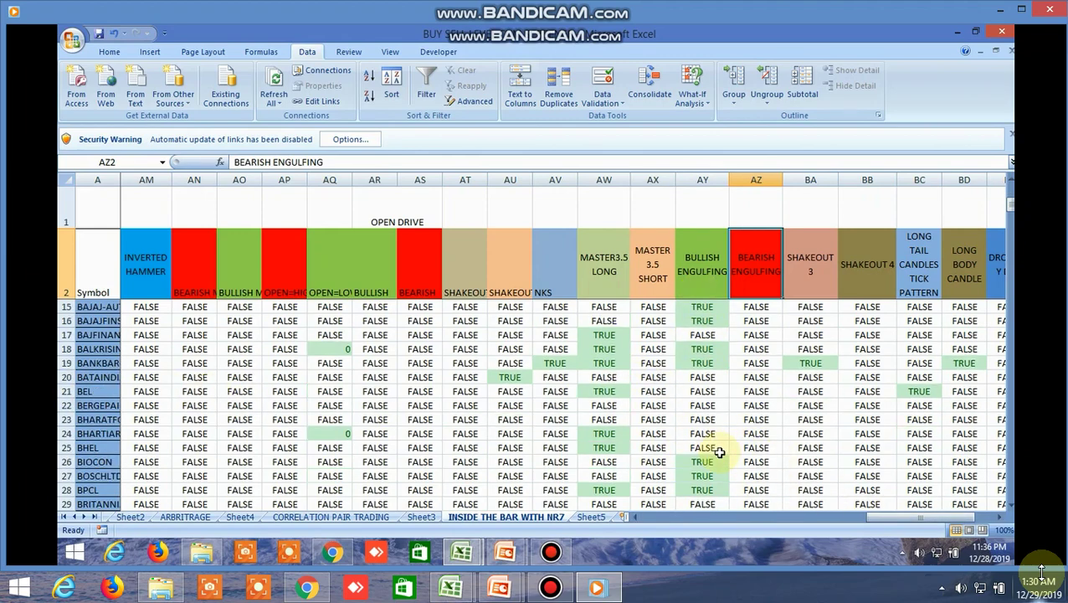
pyautogui.scroll(-20, 716, 448)
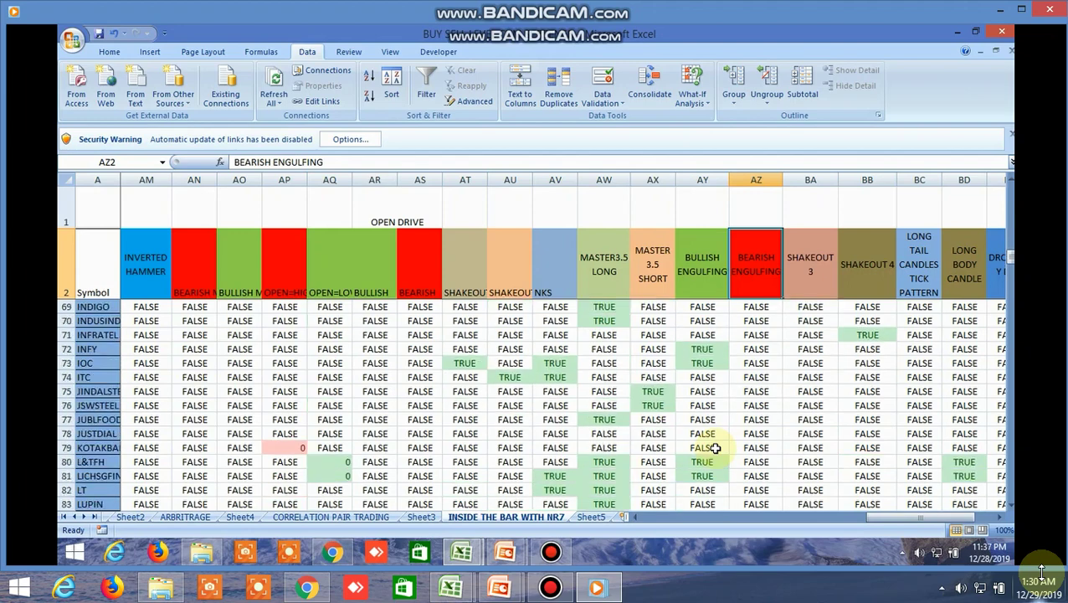
pyautogui.scroll(10, 716, 448)
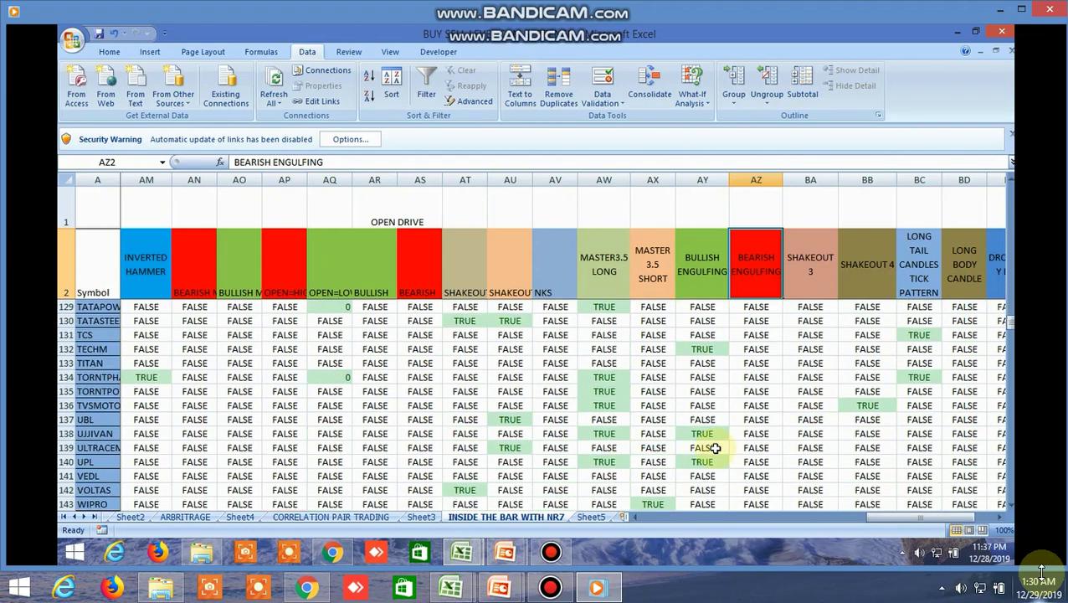
pyautogui.scroll(3, 727, 379)
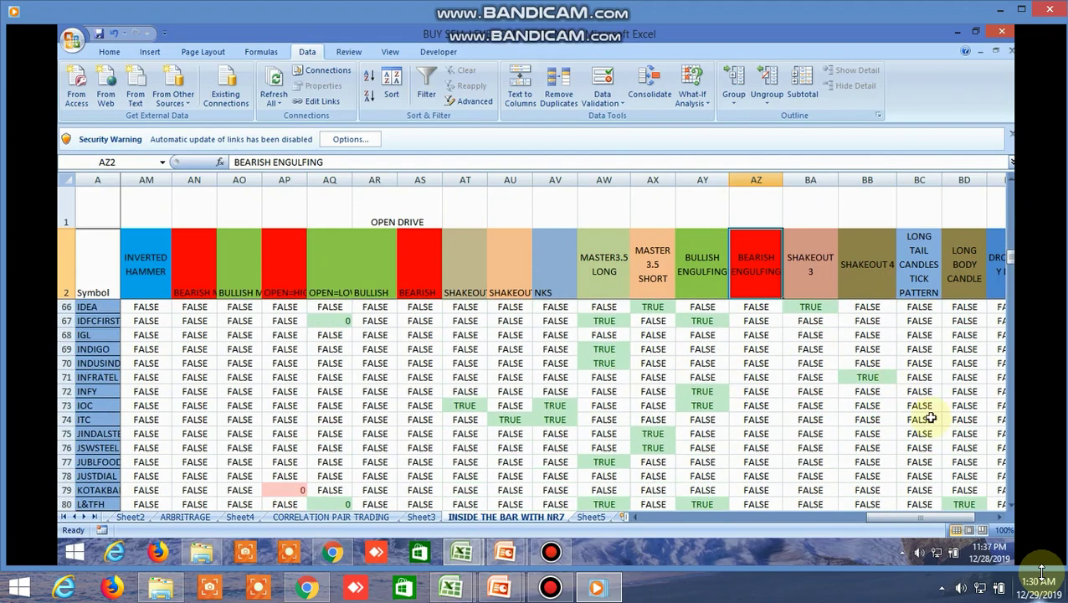
# Select the LONG TAIL CANDLESTICK PATTERN and LONG BODY CANDLE headings and view the final signal columns through GRAVESTONEDOJI, ending at the first stock row.
pyautogui.click(998, 517)
pyautogui.click(999, 517)
pyautogui.click(999, 518)
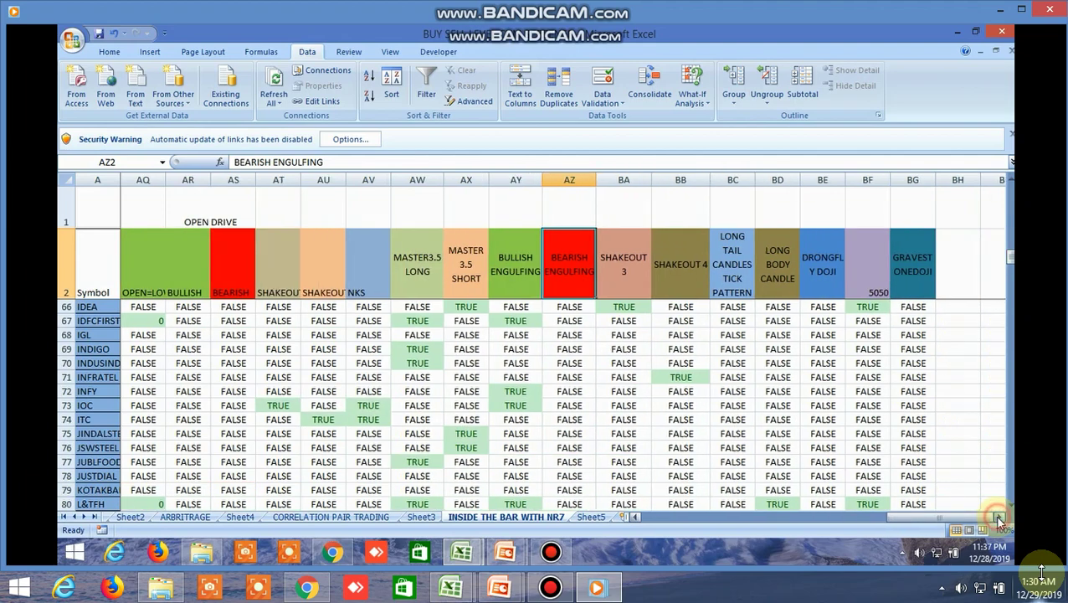
pyautogui.click(999, 518)
pyautogui.click(684, 269)
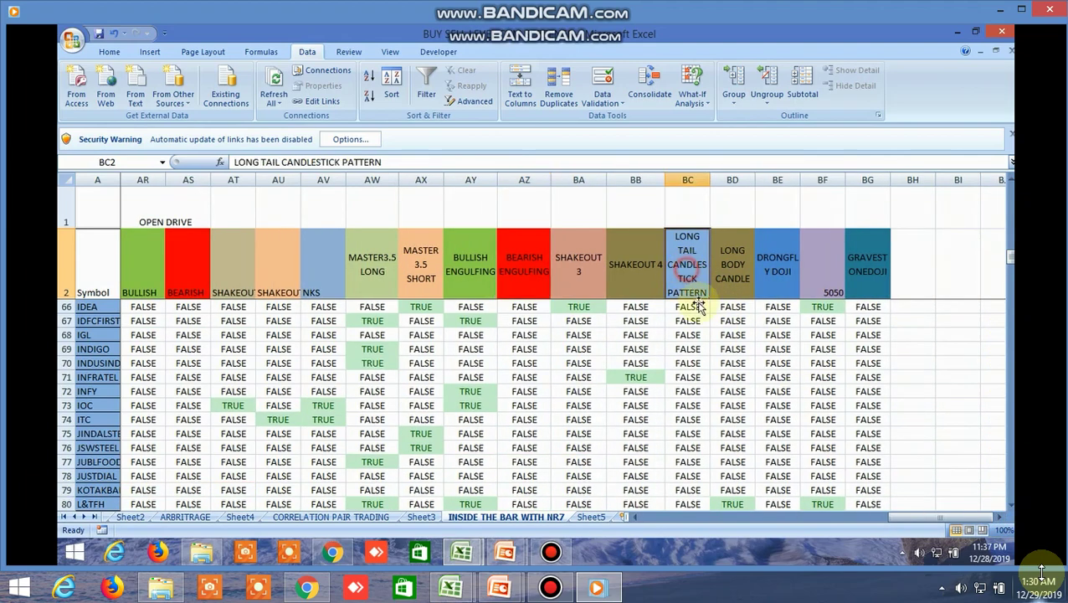
pyautogui.click(732, 269)
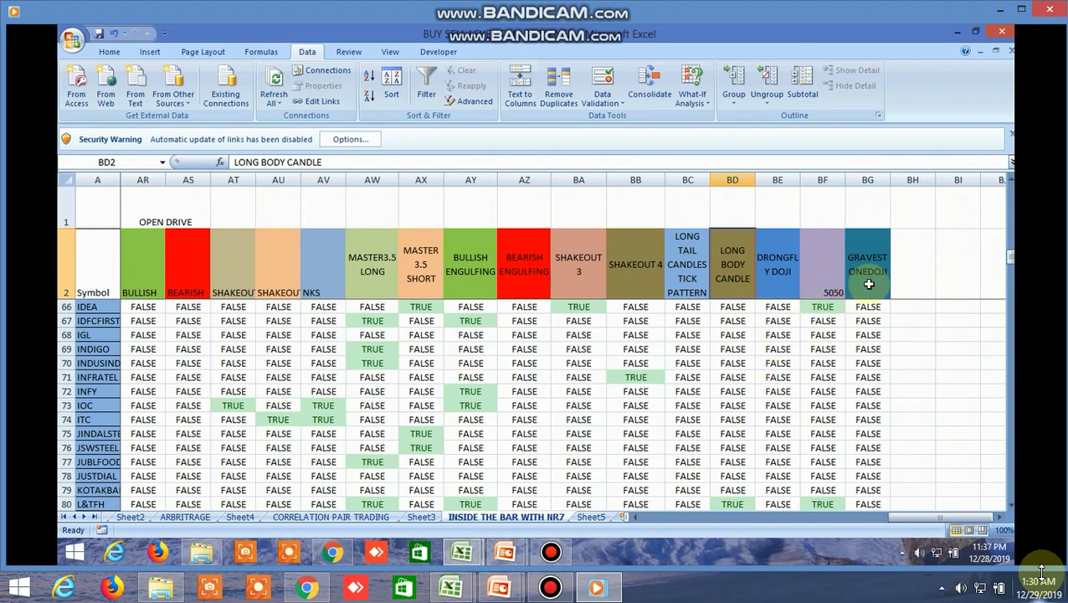
pyautogui.scroll(-1, 862, 356)
pyautogui.scroll(7, 862, 356)
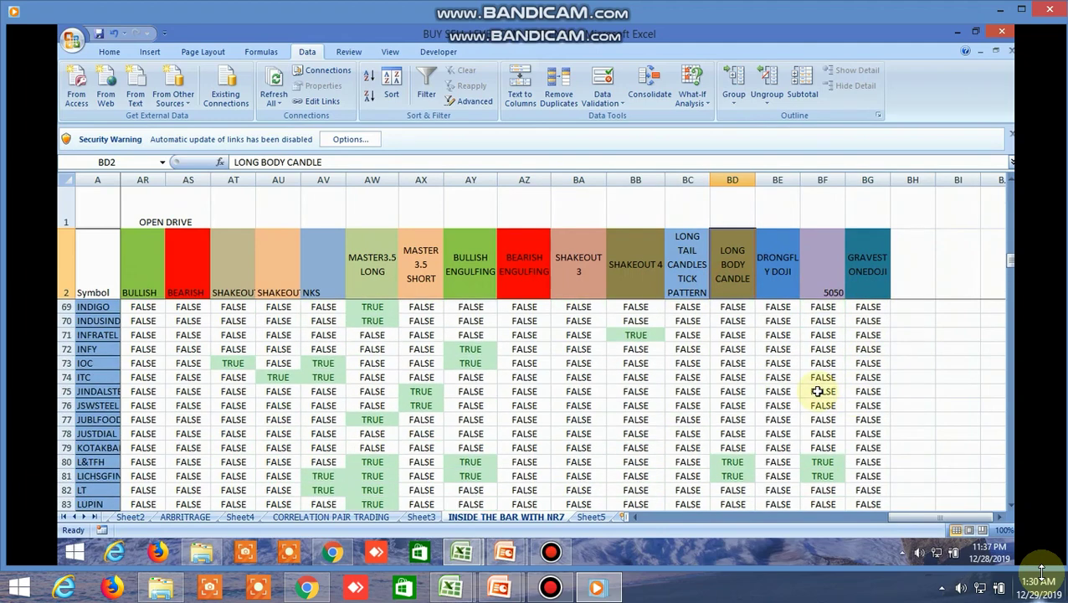
pyautogui.scroll(15, 817, 391)
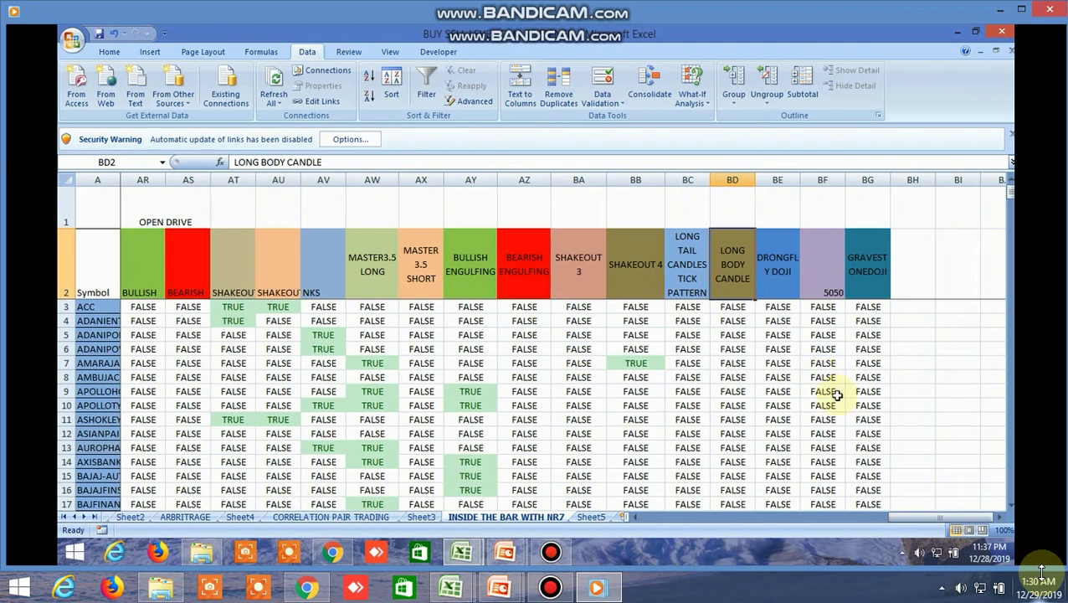
# Return to the INSIDE THE BAR columns and inspect the 1 DAY formula in cell X8.
pyautogui.moveTo(926, 513); pyautogui.dragTo(778, 536)
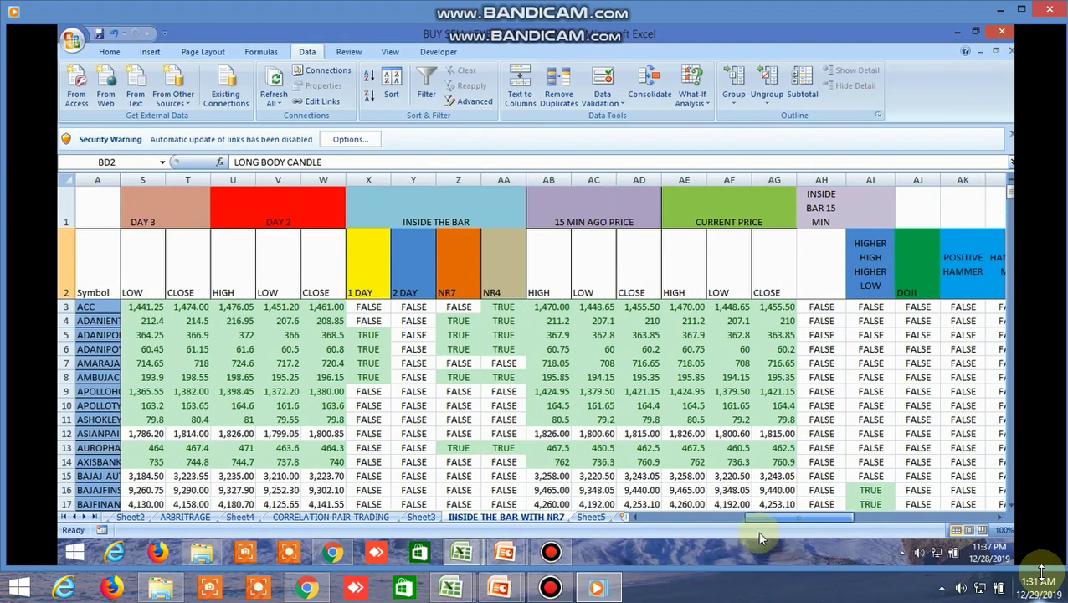
pyautogui.click(383, 379)
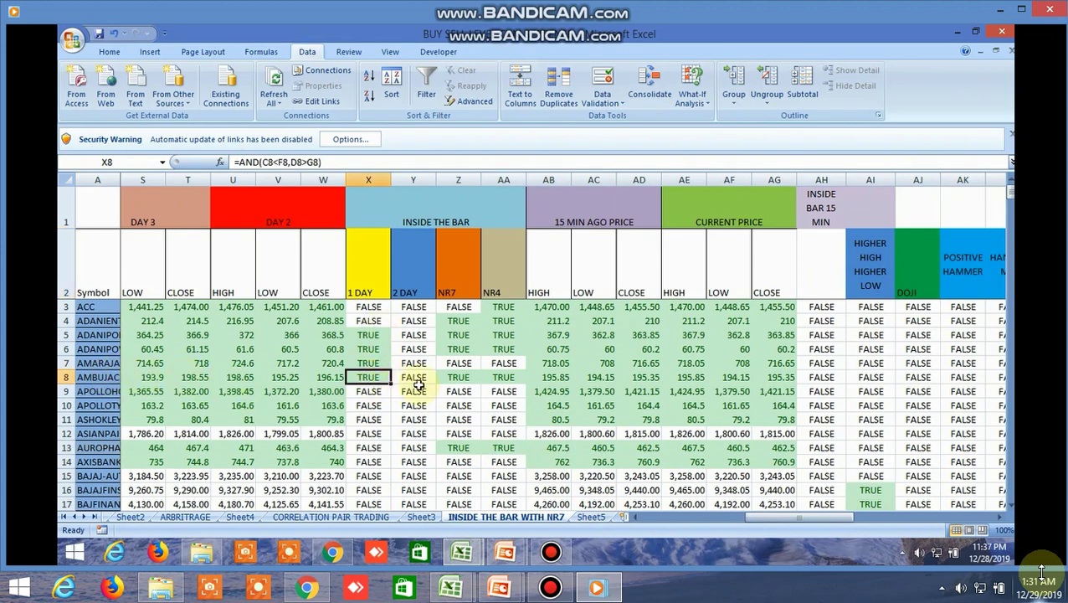